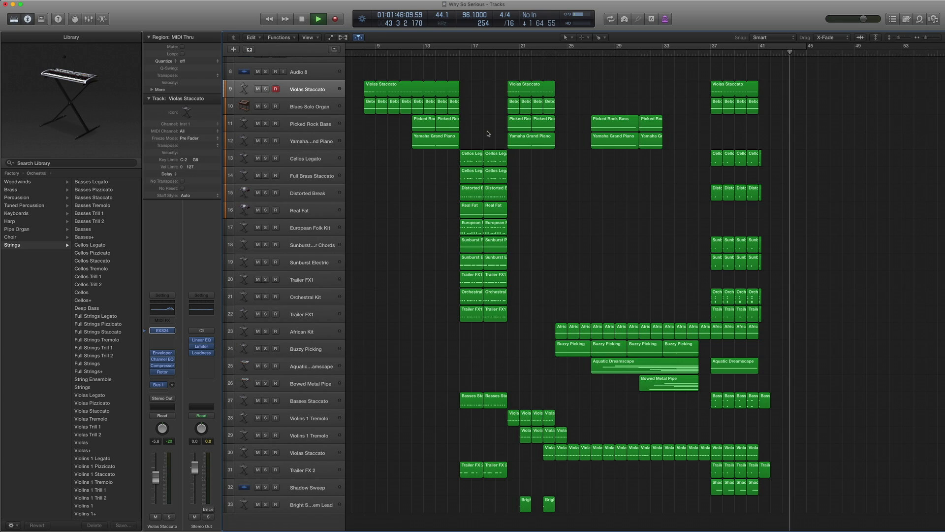
- Stop playback and move the playhead to the start of bar 8
key(space)
click(366, 52)
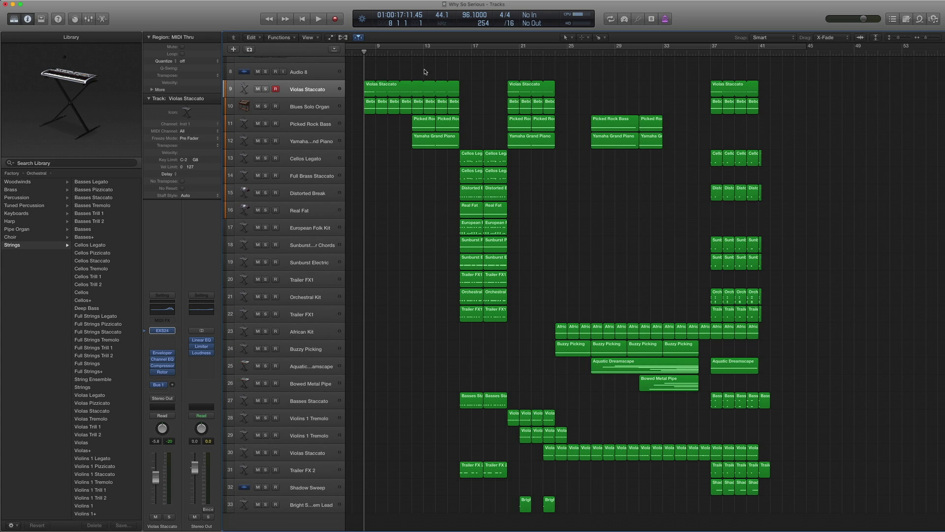
scroll(450, 74, up, 1)
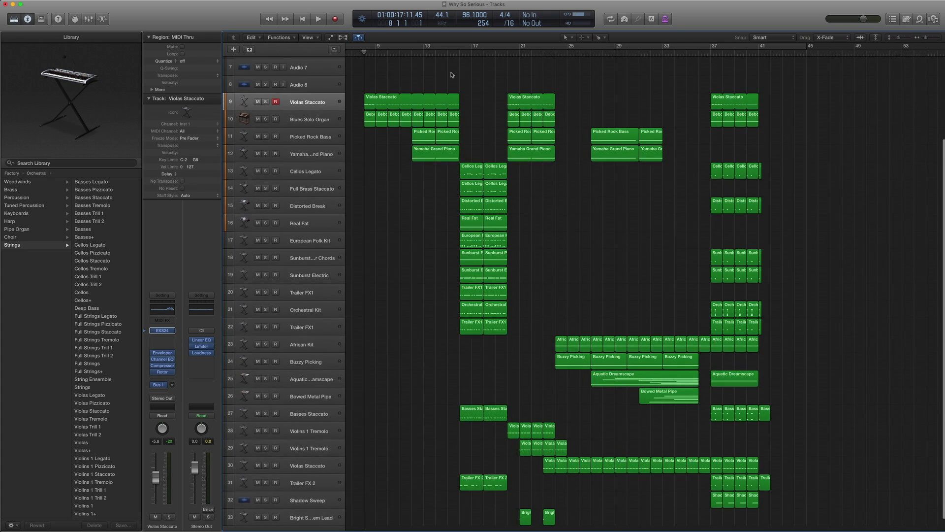
scroll(452, 75, down, 1)
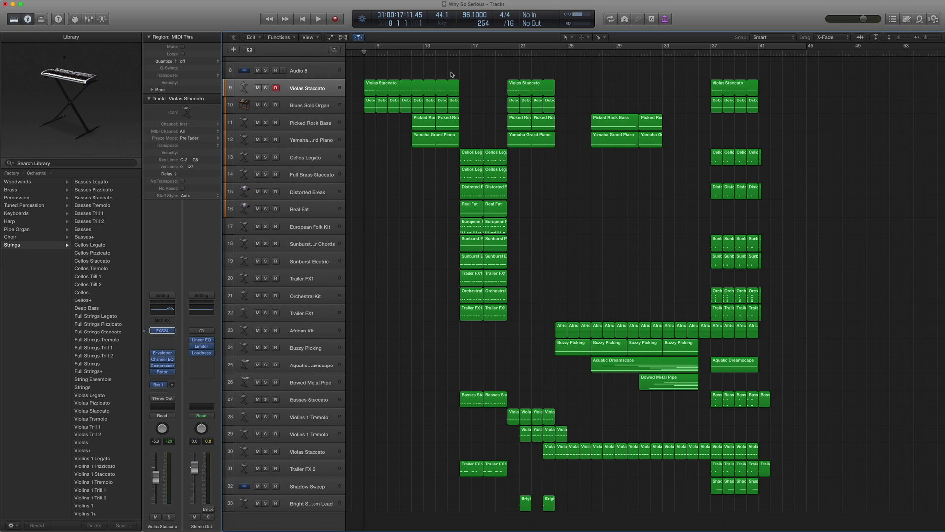
- Solo the three Violas Staccato regions, audition them, then stop and turn solo off
click(306, 90)
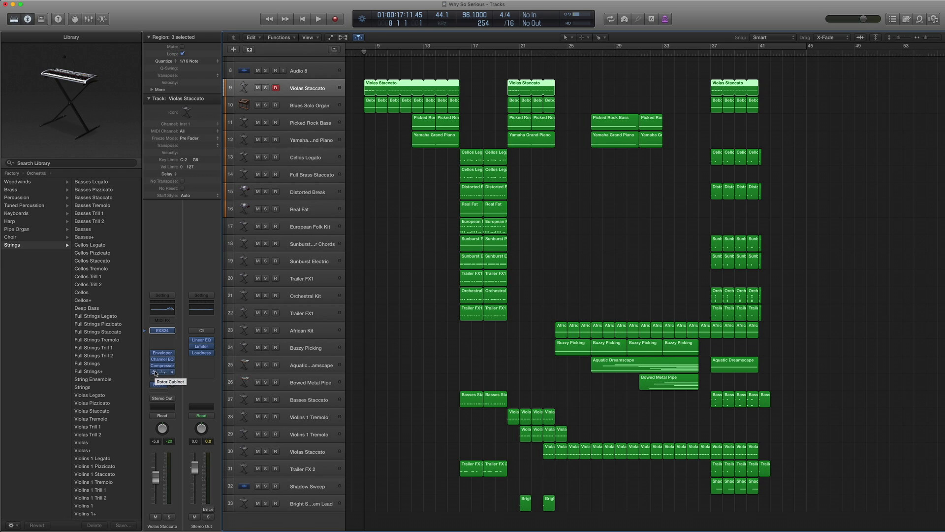
key(ctrl+s)
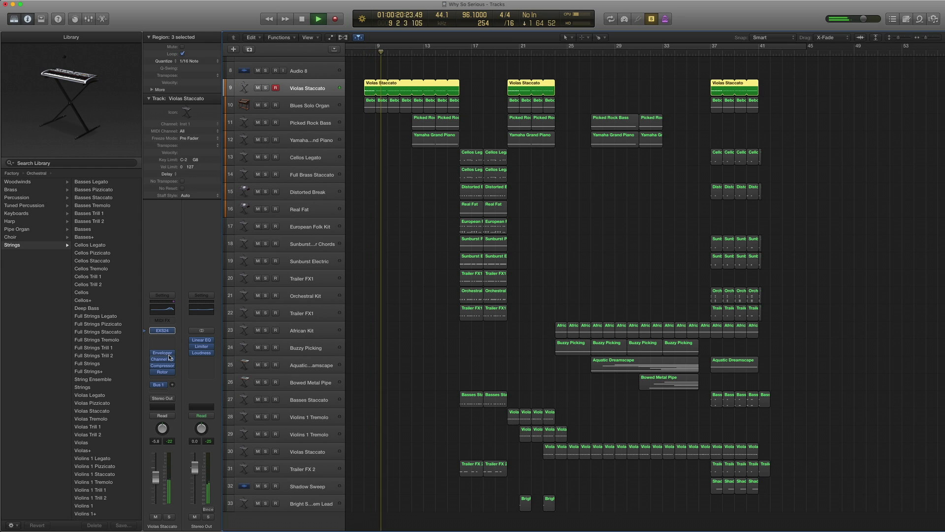
key(space)
key(ctrl+s)
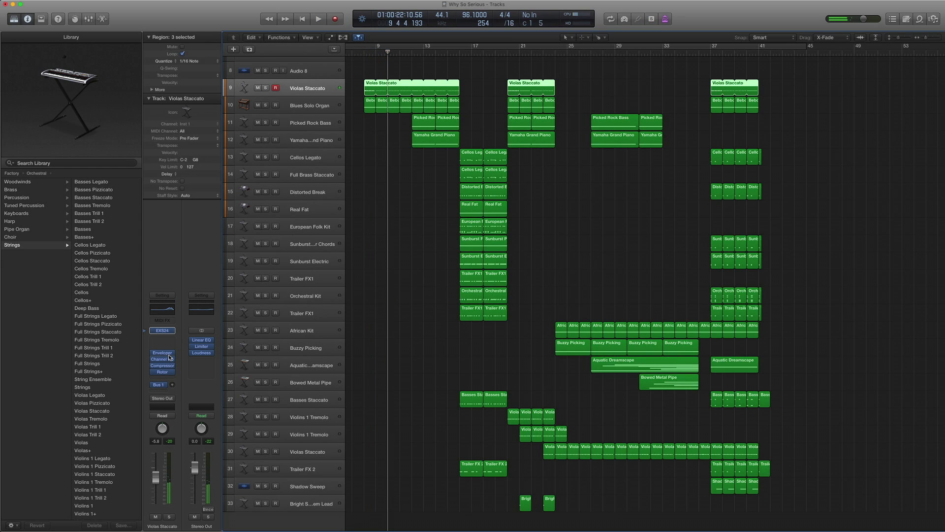
scroll(369, 81, up, 1)
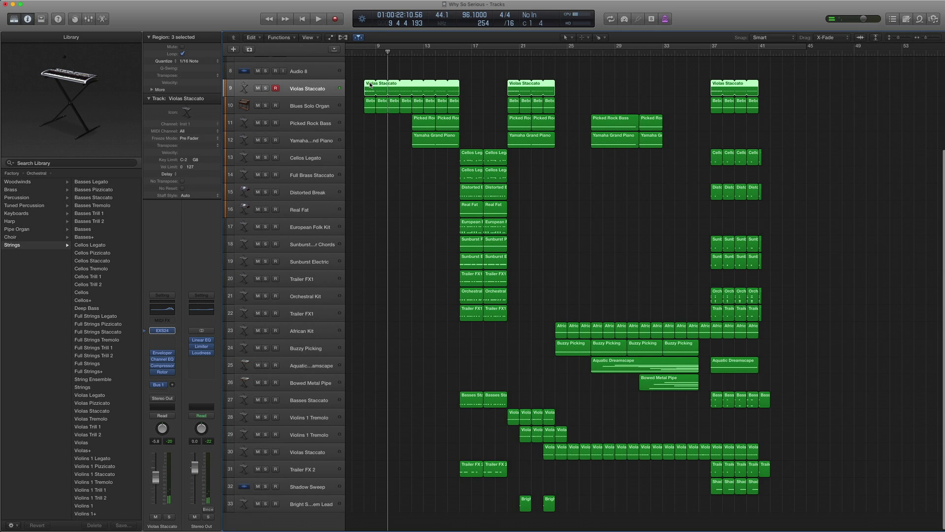
- Open a Violas Staccato region in the Piano Roll, close it, and return to bar 8
double_click(369, 85)
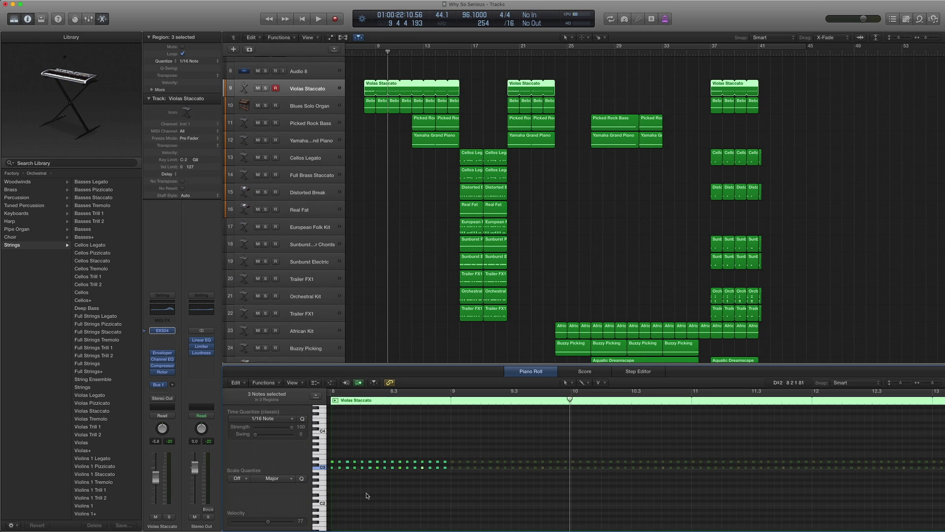
click(371, 363)
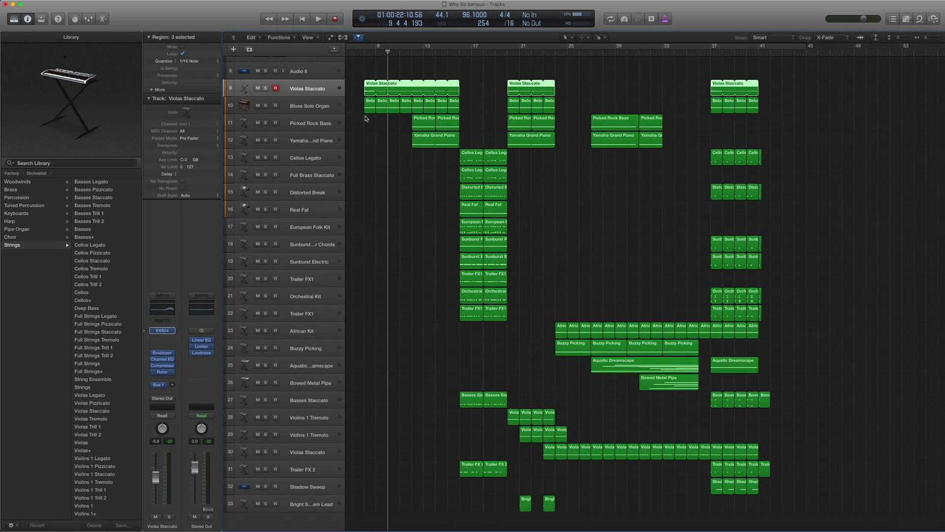
key(comma)
key(comma)
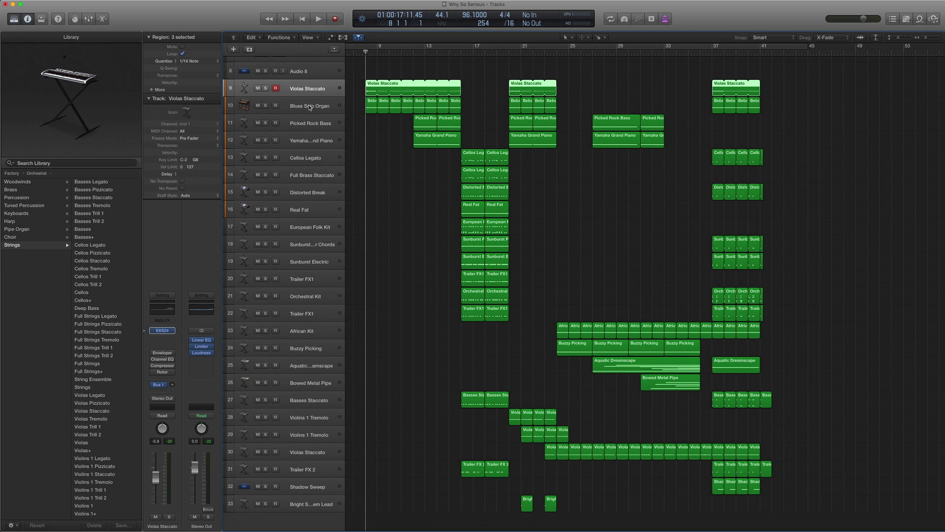
scroll(132, 261, down, 3)
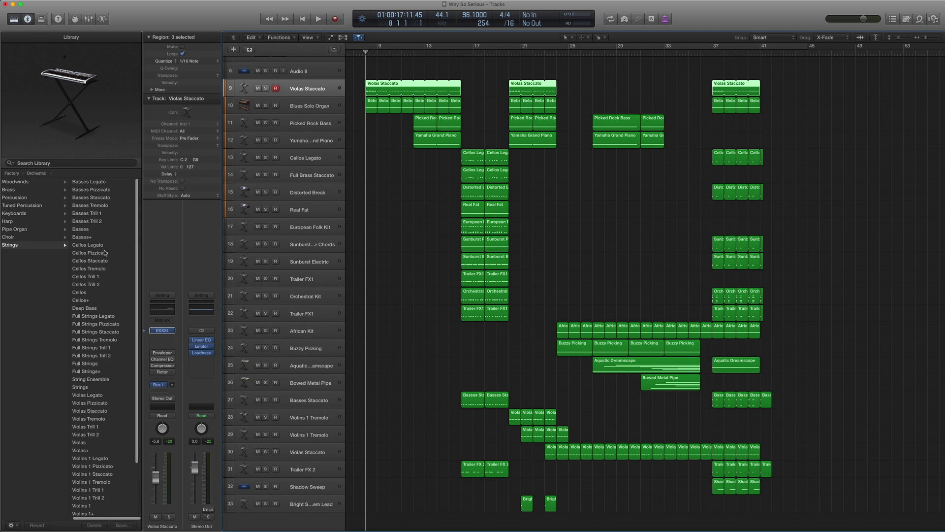
scroll(98, 248, left, 5)
scroll(101, 247, right, 5)
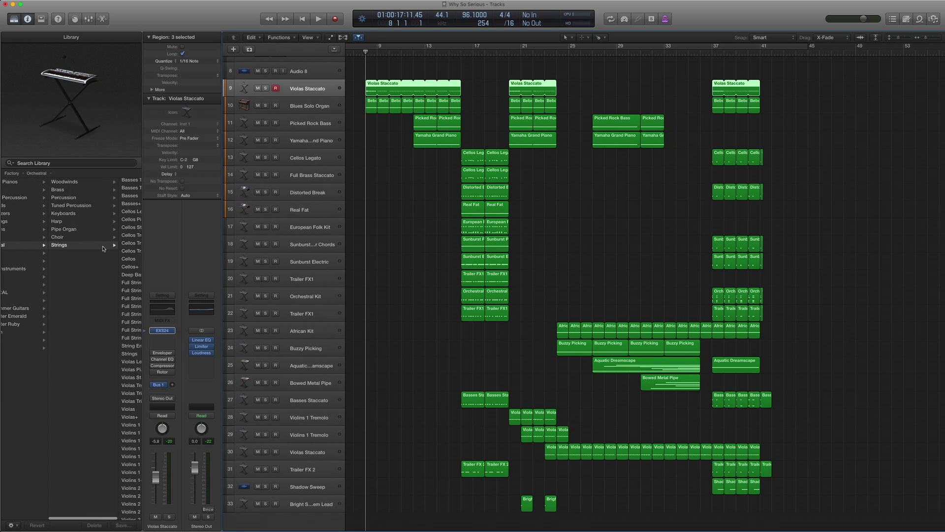
scroll(109, 251, down, 1)
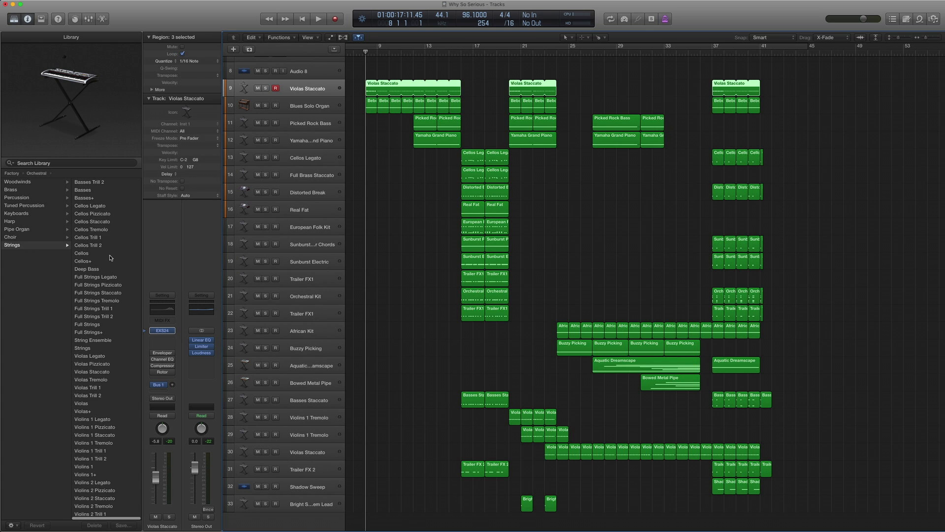
scroll(110, 255, up, 5)
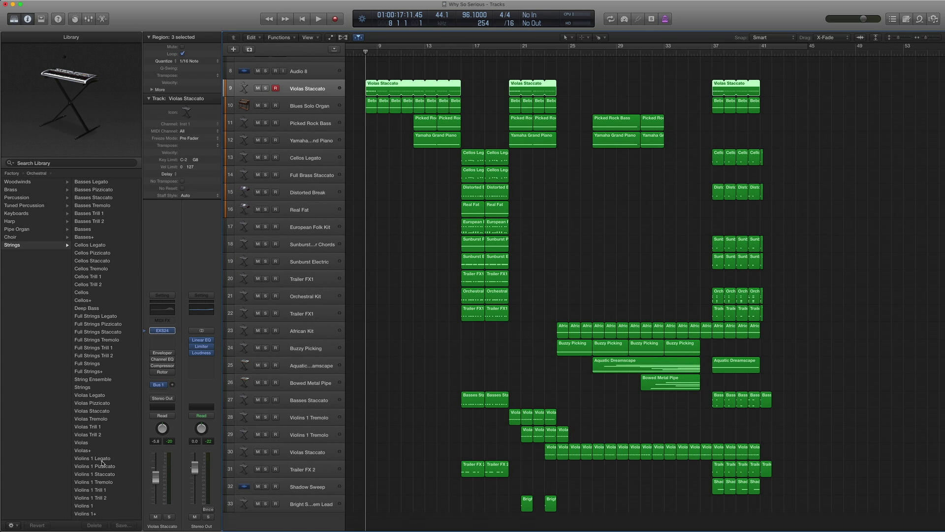
scroll(102, 463, down, 2)
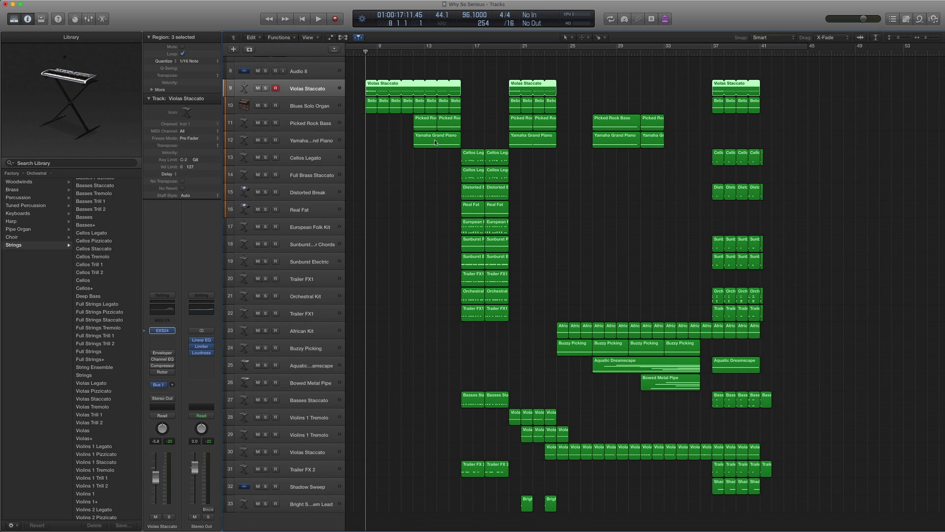
- Solo the Violas Staccato regions, play them twice from bar 8, and park at bar 8
key(ctrl+s)
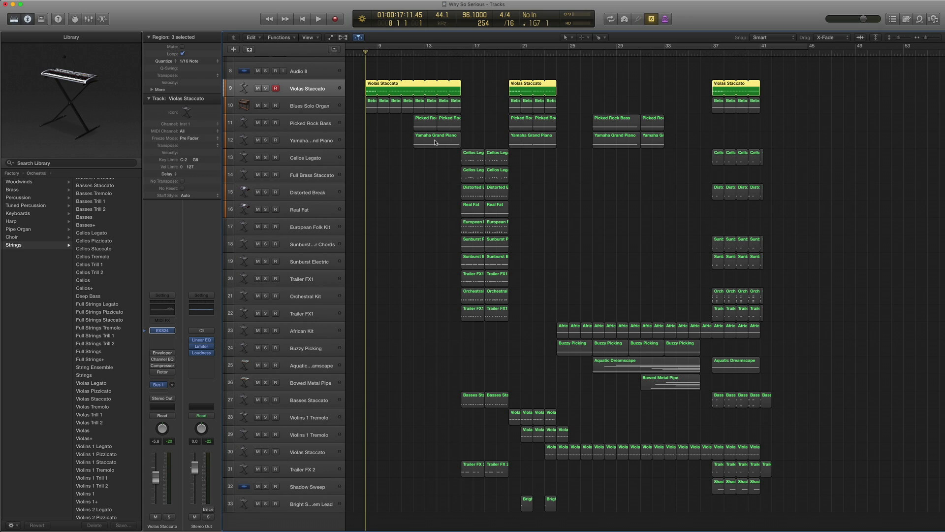
key(space)
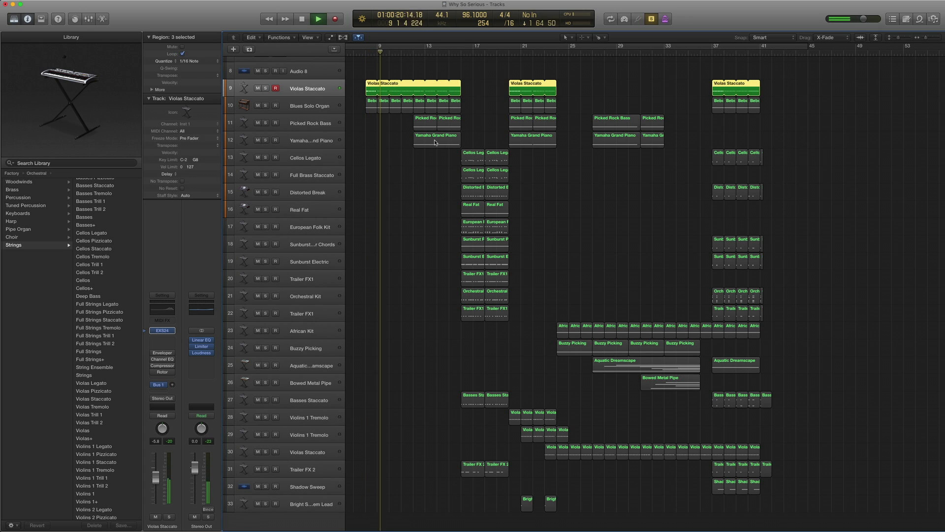
key(space)
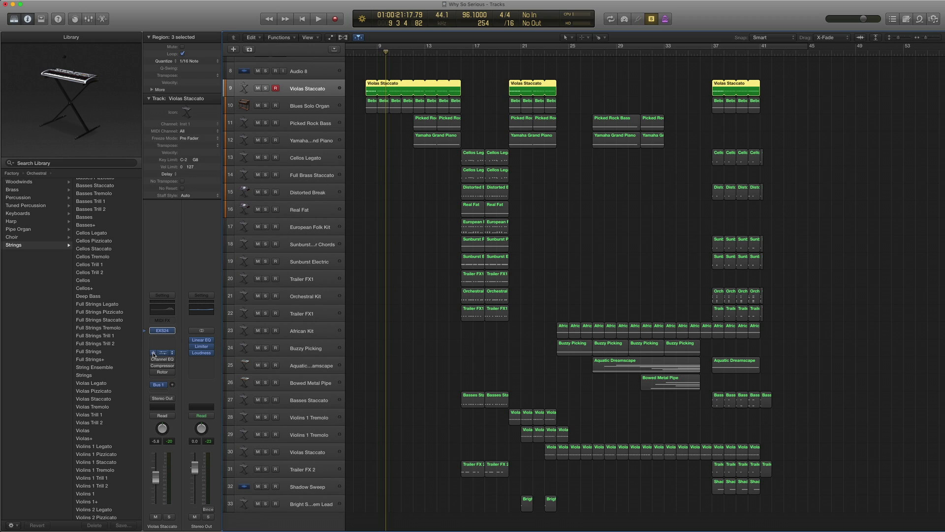
key(comma)
key(comma)
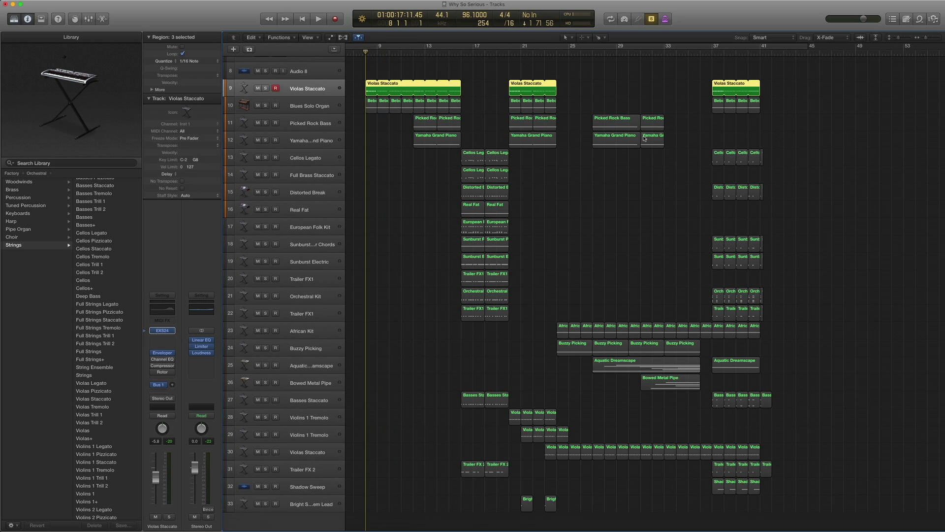
key(space)
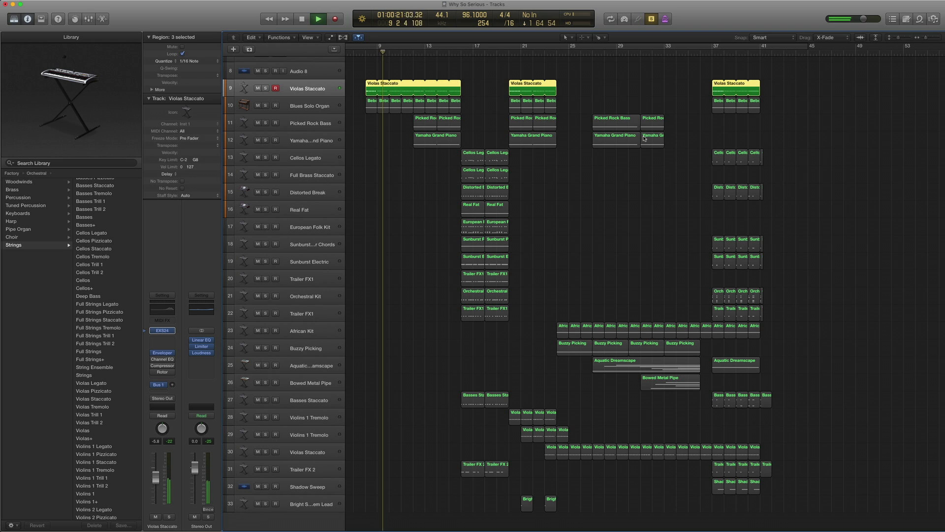
key(space)
key(comma)
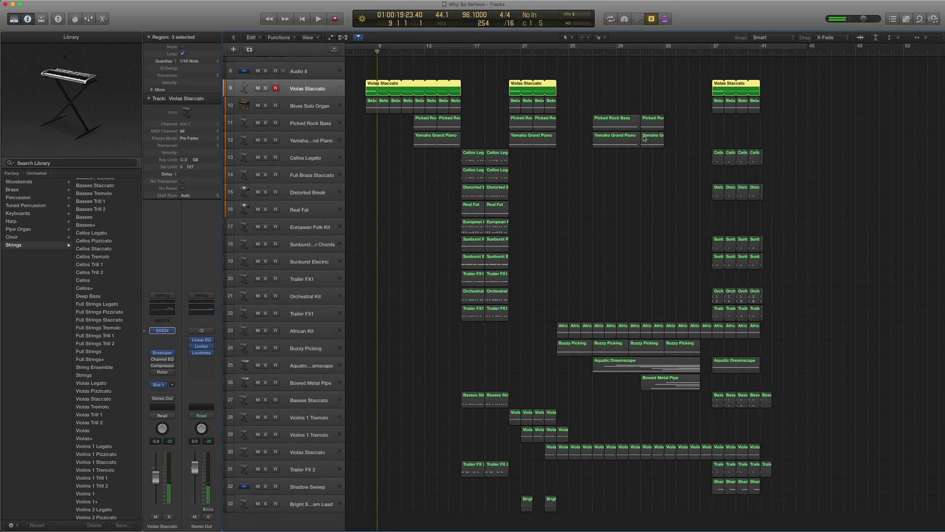
key(comma)
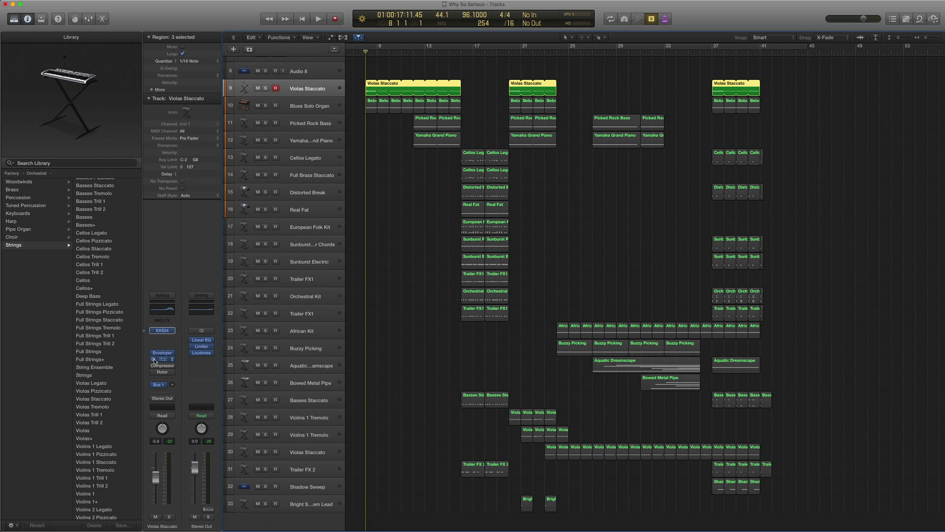
click(158, 309)
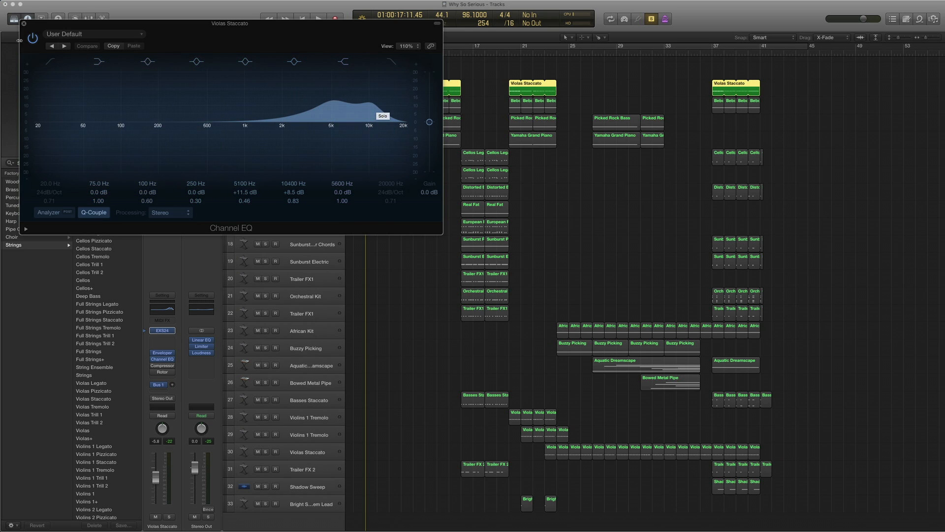
click(25, 24)
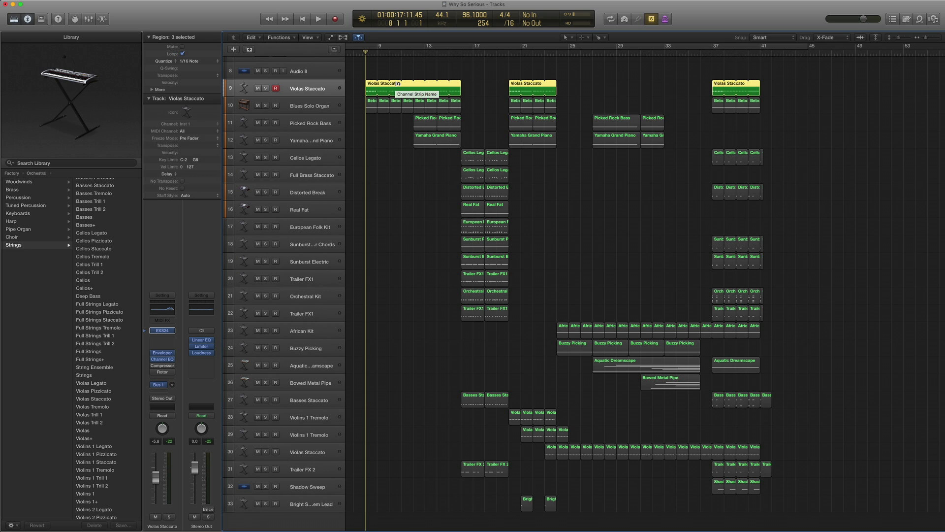
key(space)
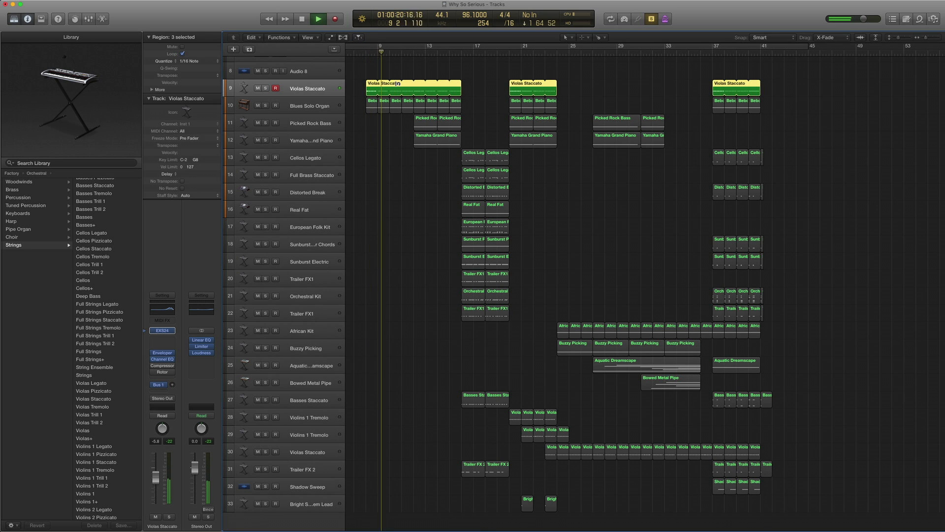
key(space)
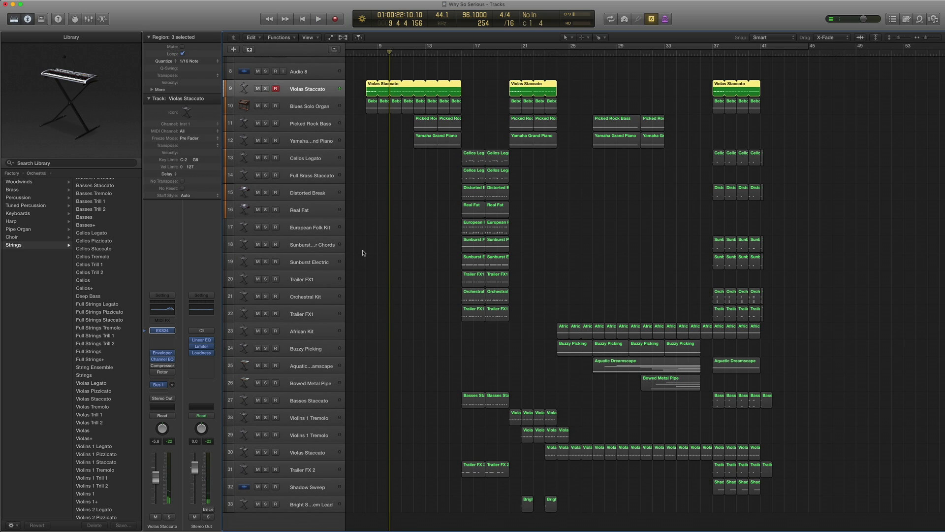
mouse_move(153, 366)
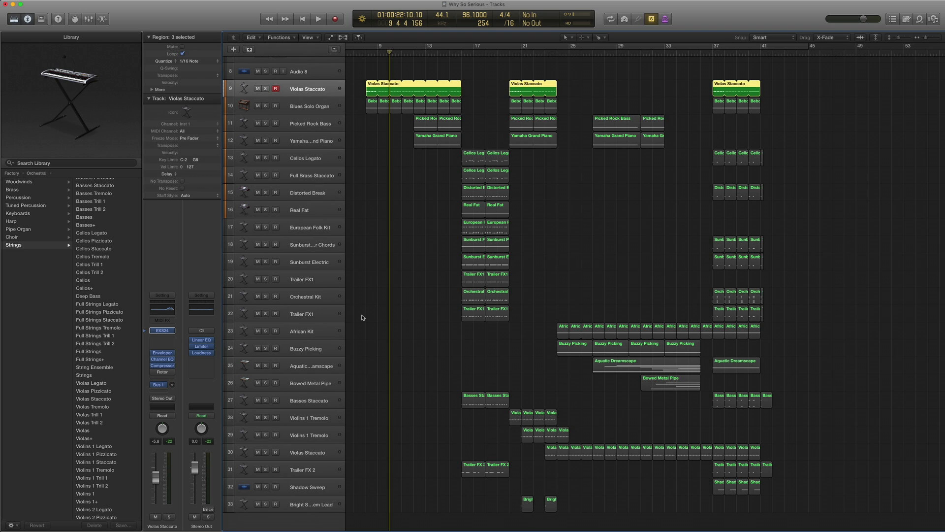
key(shift+Return)
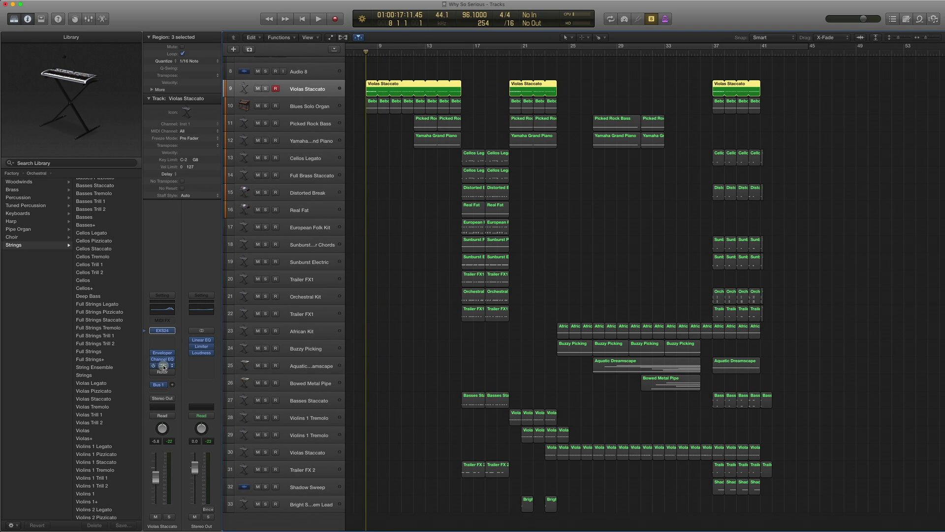
- Open the Violas Staccato Compressor, move its window aside, then close it
click(164, 366)
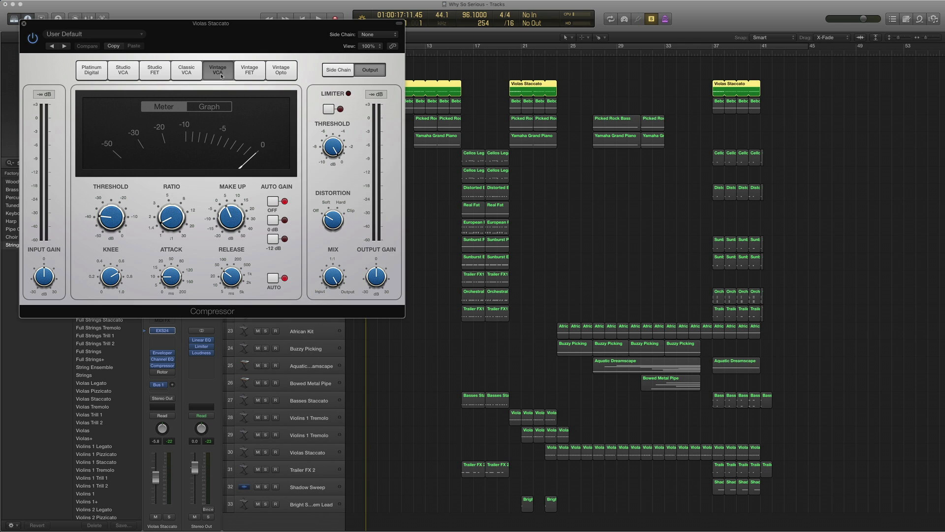
mouse_move(113, 205)
drag(149, 28, 569, 64)
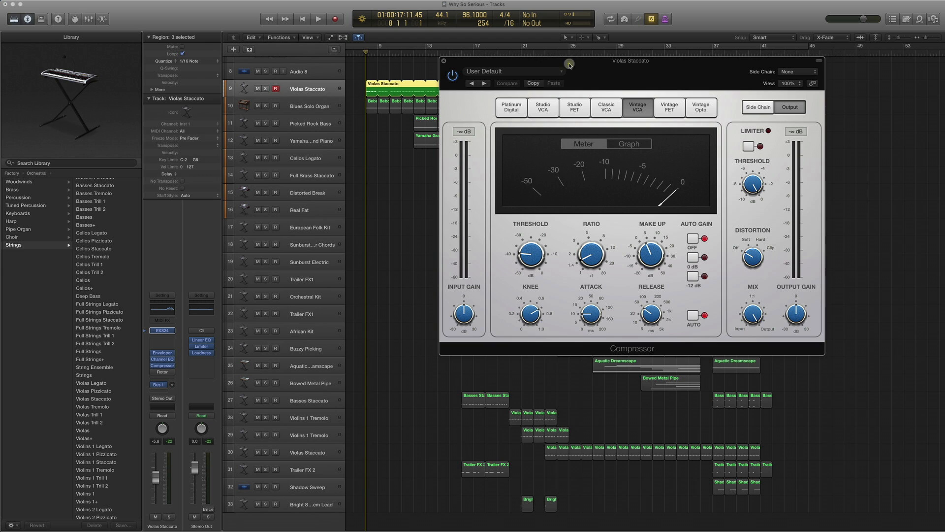
click(444, 61)
- Play the project and stop near bar 11
key(space)
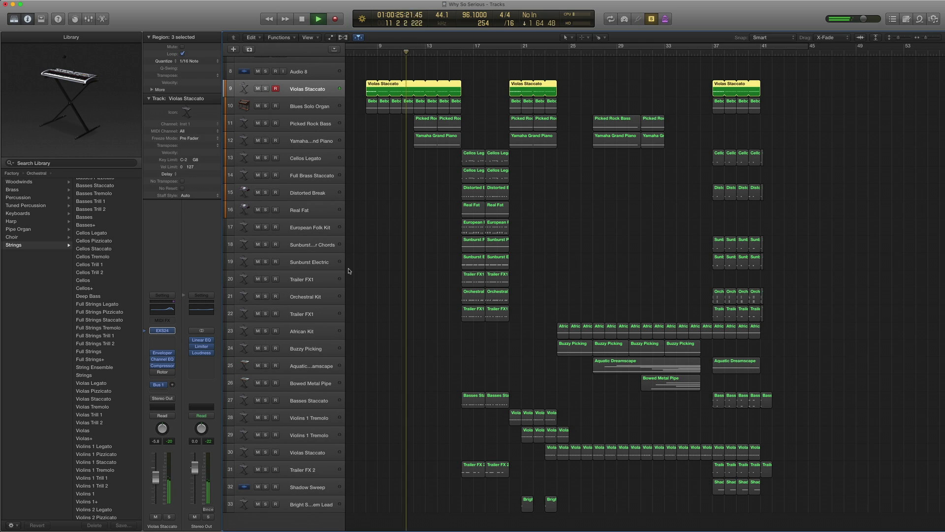
key(space)
scroll(232, 317, down, 1)
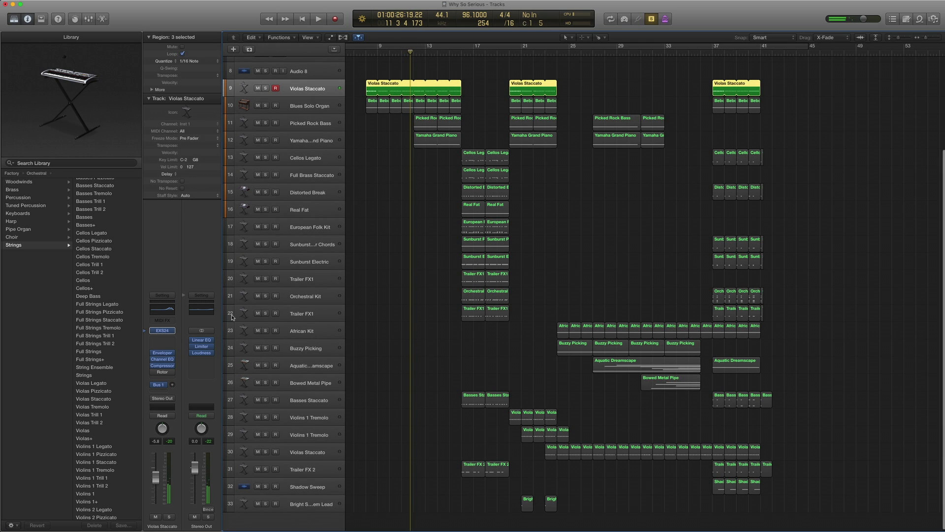
click(164, 374)
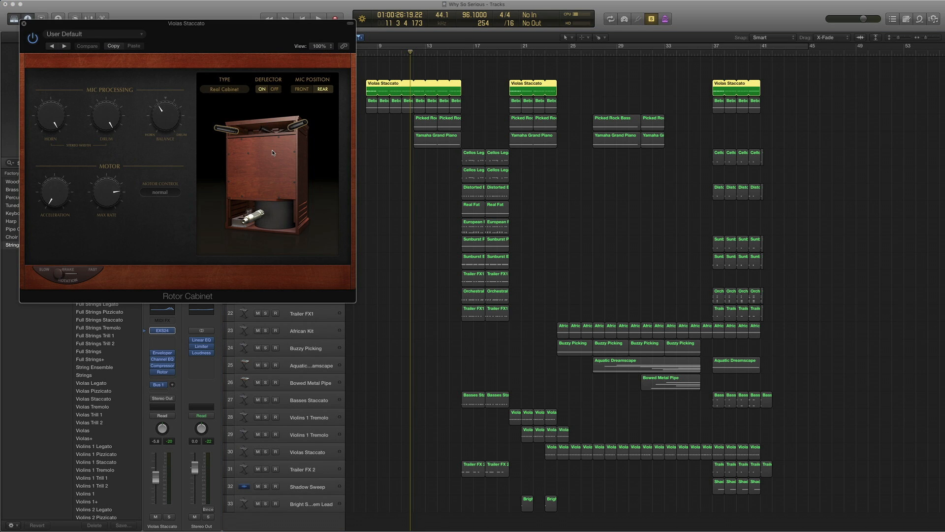
drag(134, 26, 568, 80)
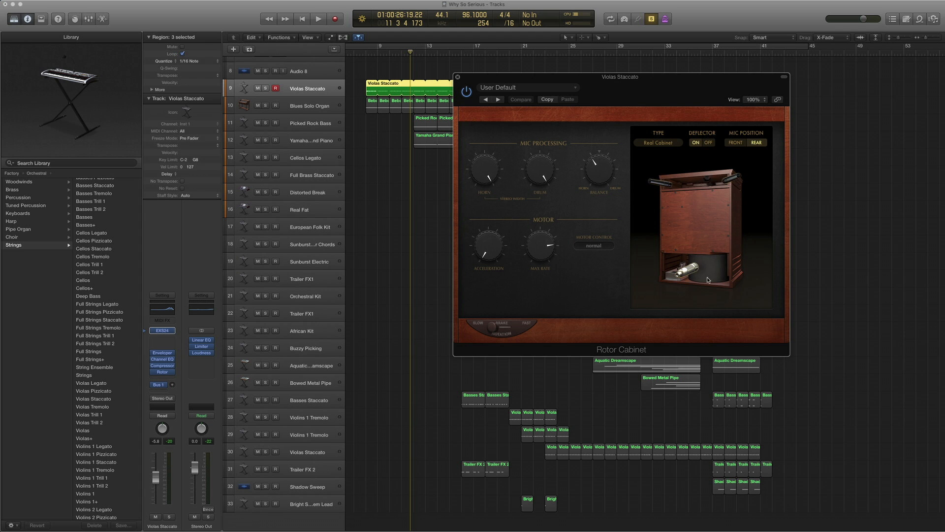
drag(478, 82, 529, 88)
key(space)
key(space)
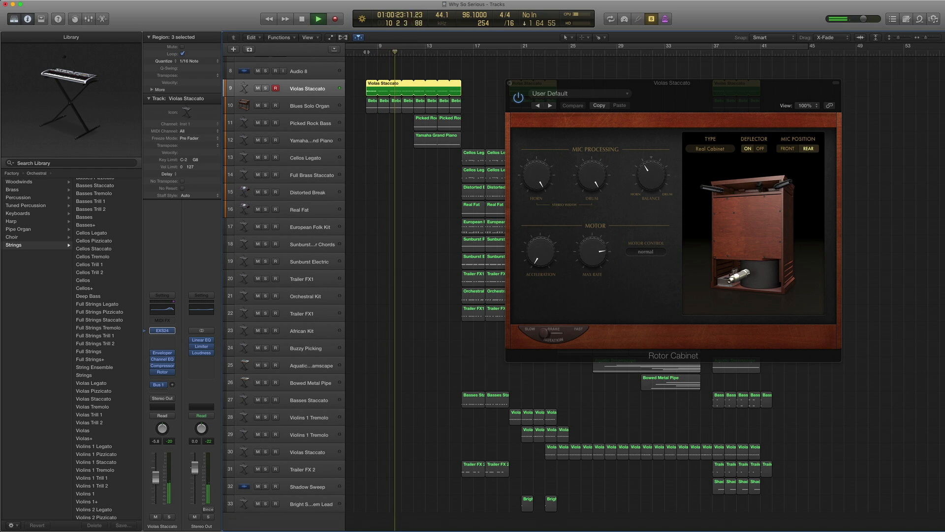
key(space)
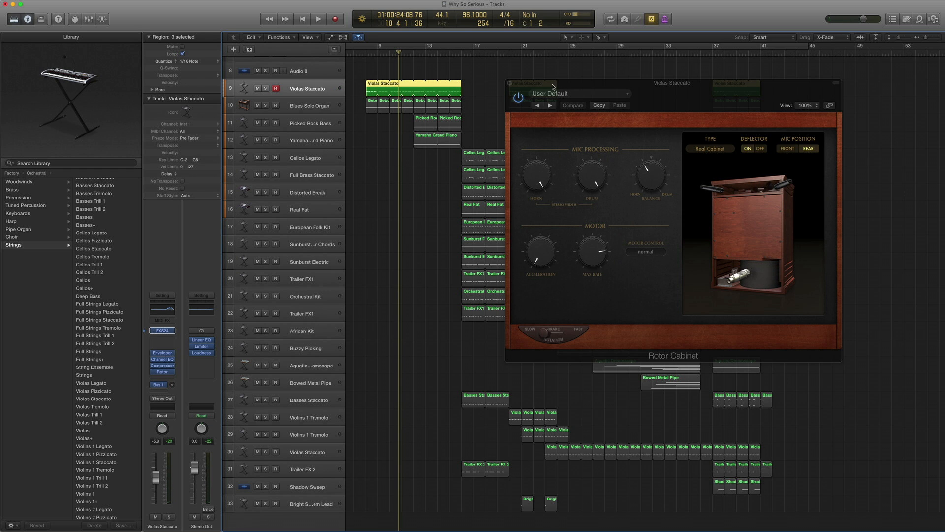
drag(552, 87, 585, 79)
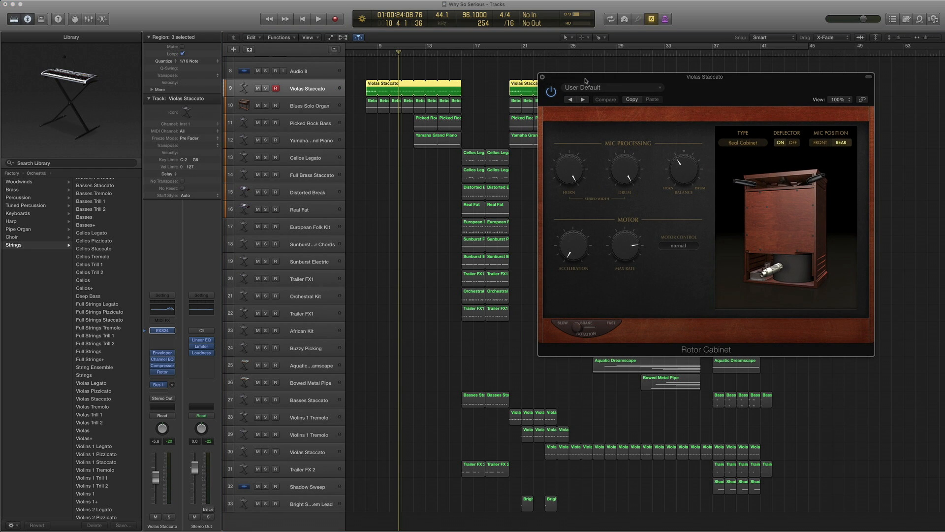
click(543, 78)
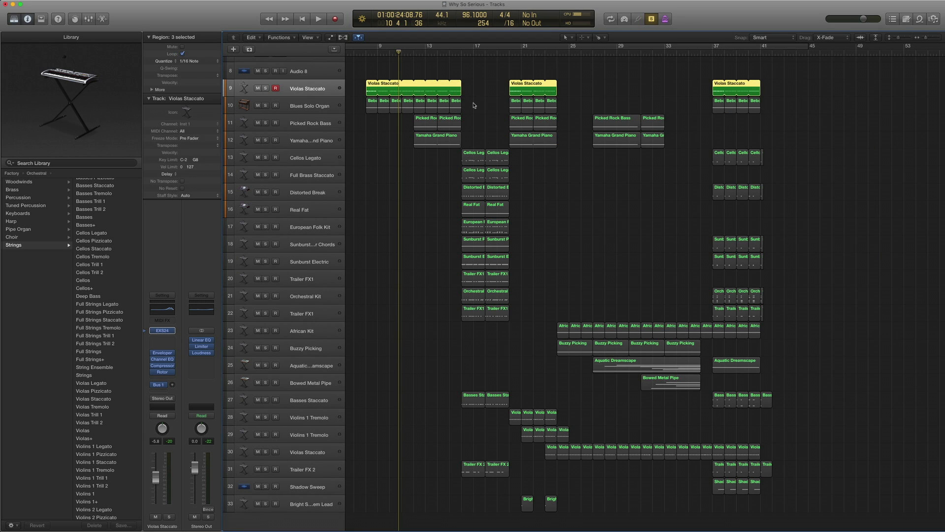
- Select the Blues Solo Organ track at bar 8 and bypass its Enveloper and Tremolo
click(312, 108)
key(comma)
key(comma)
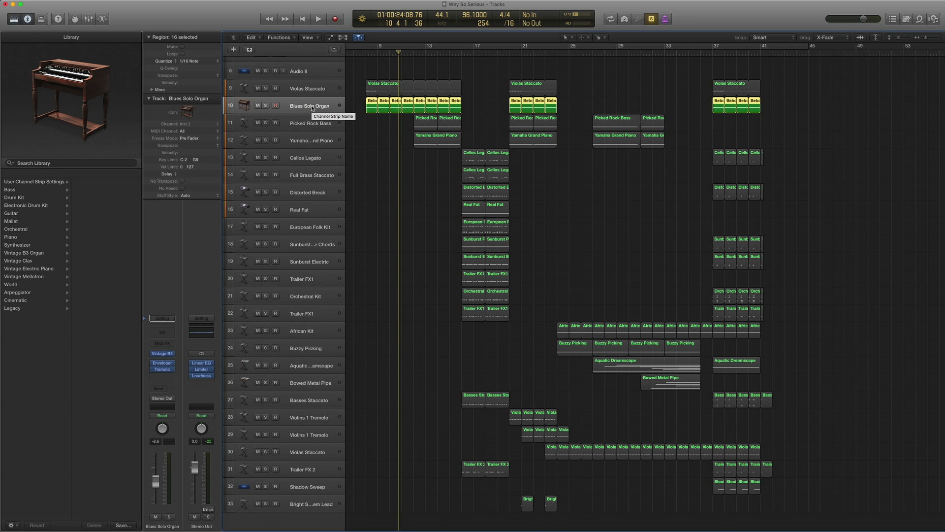
key(comma)
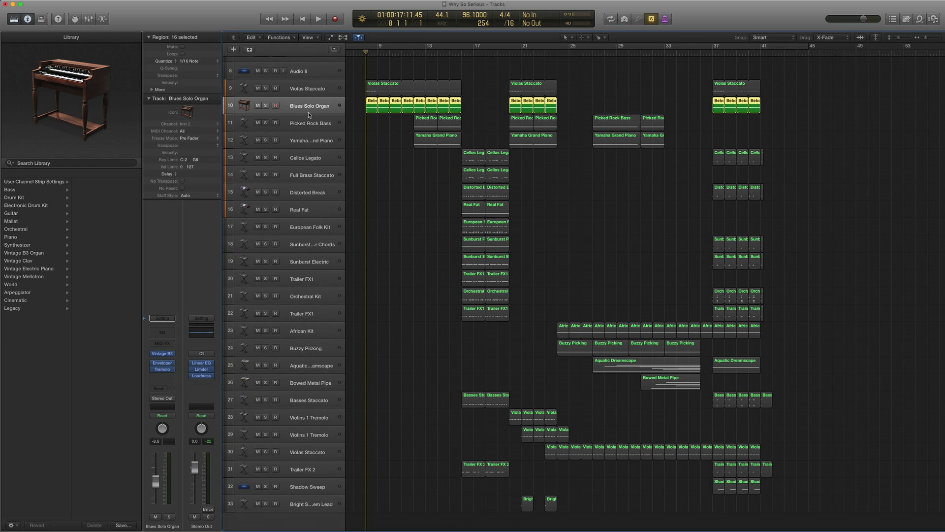
click(153, 363)
click(153, 370)
- Open Vintage B3, check its preset list unchanged, and view the Rotor Cabinet page
click(162, 354)
click(164, 356)
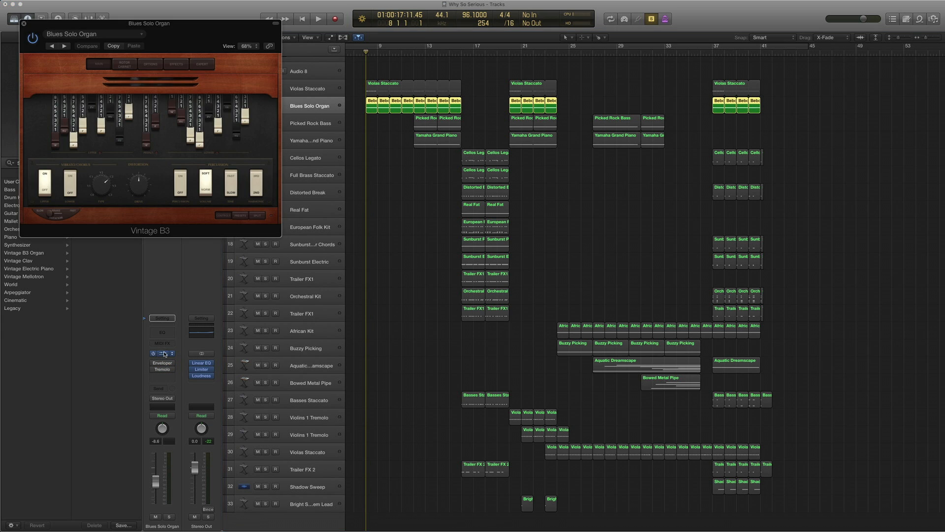
click(139, 35)
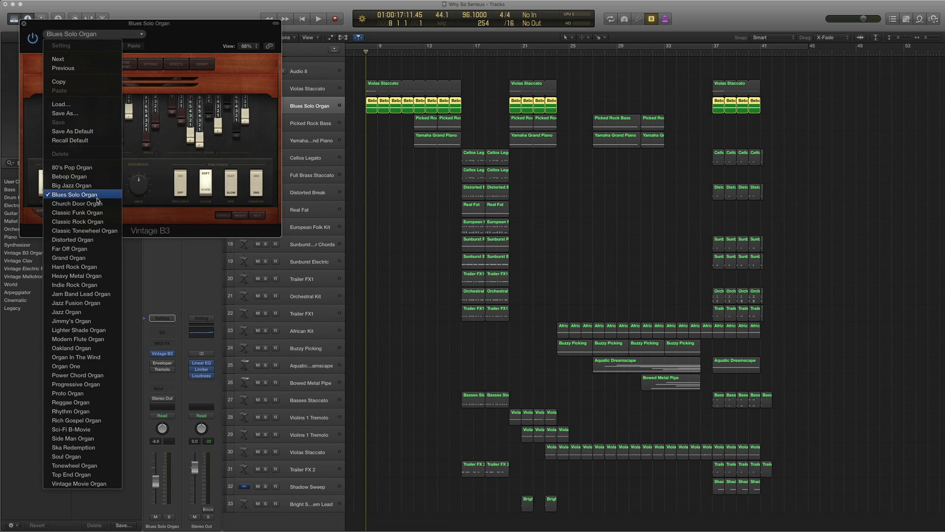
click(238, 51)
click(125, 64)
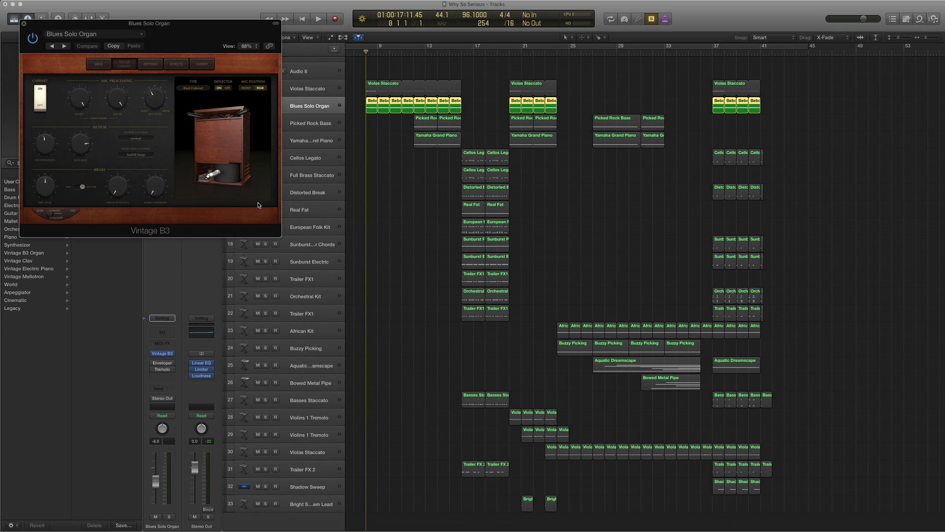
drag(190, 25, 572, 130)
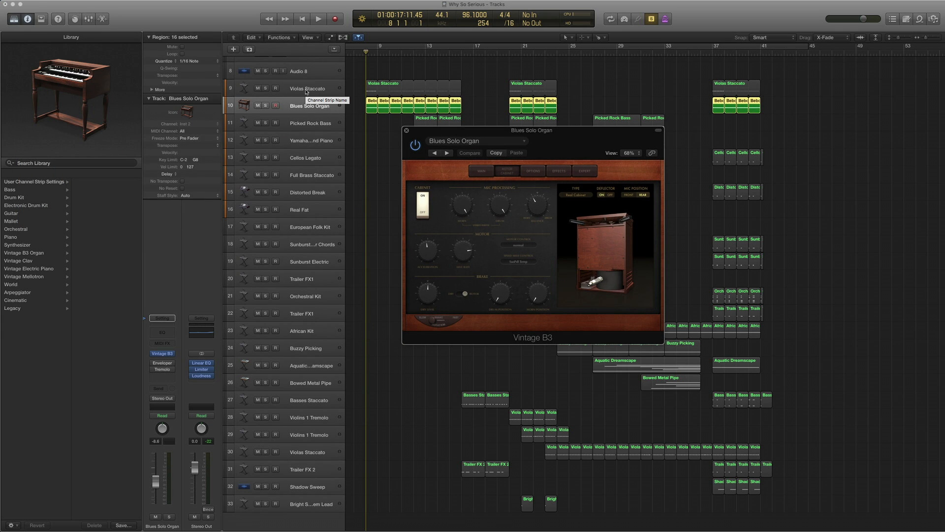
- Compare the drawbar and Rotor Cabinet pages, close Vintage B3, and play the organ
click(485, 173)
click(504, 172)
click(407, 131)
key(space)
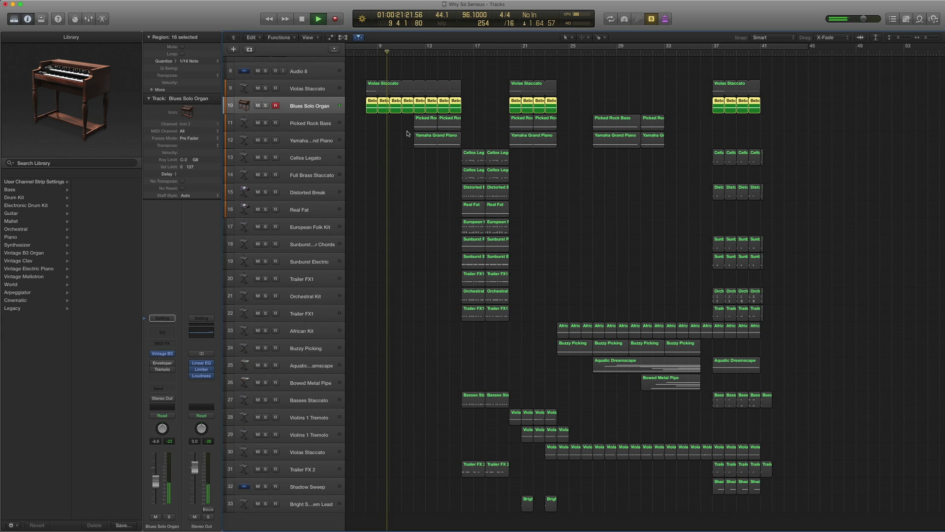
key(space)
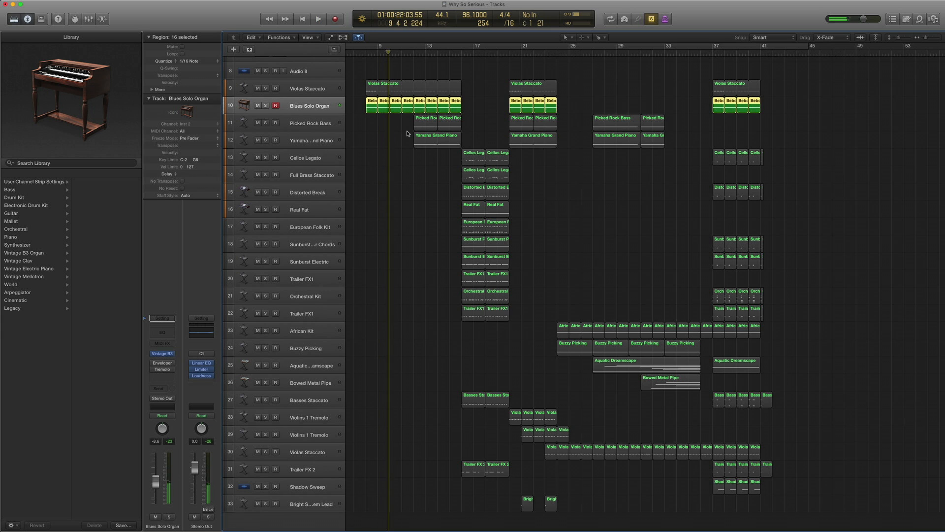
- Show the Bebop Organ notes in the Piano Roll, play them, pick D4 notes, and re-enable Tremolo
double_click(369, 102)
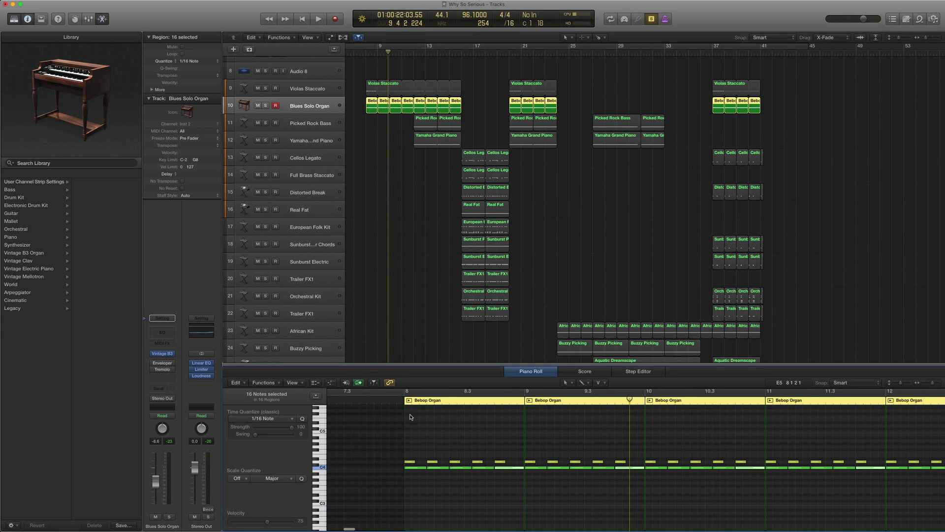
key(shift+space)
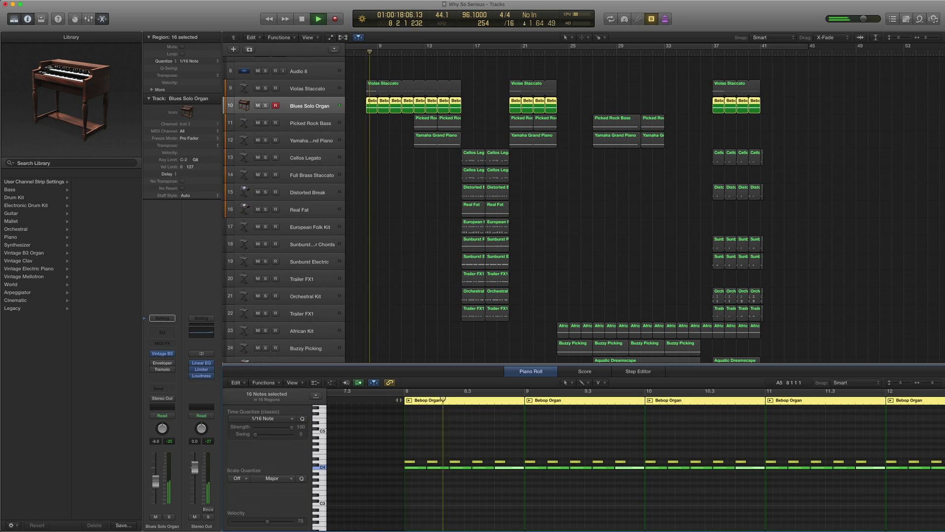
key(space)
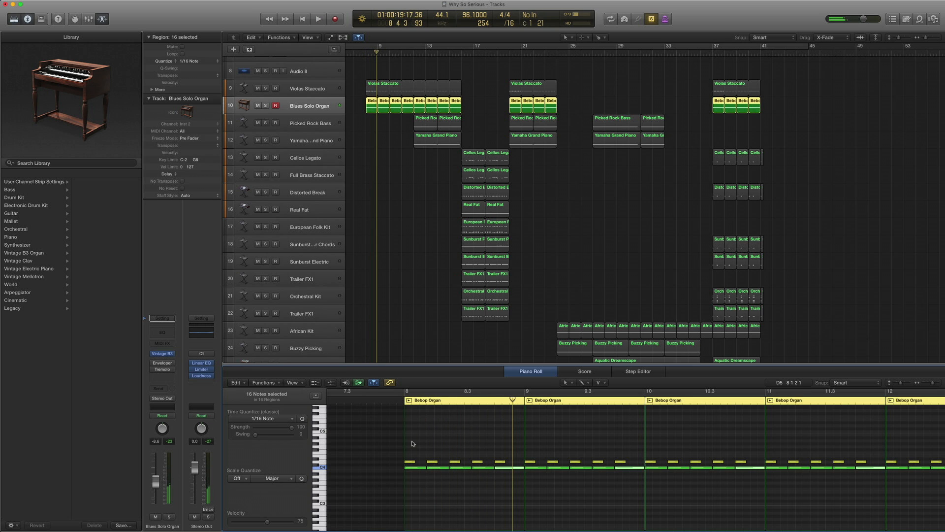
click(412, 458)
click(410, 461)
click(432, 462)
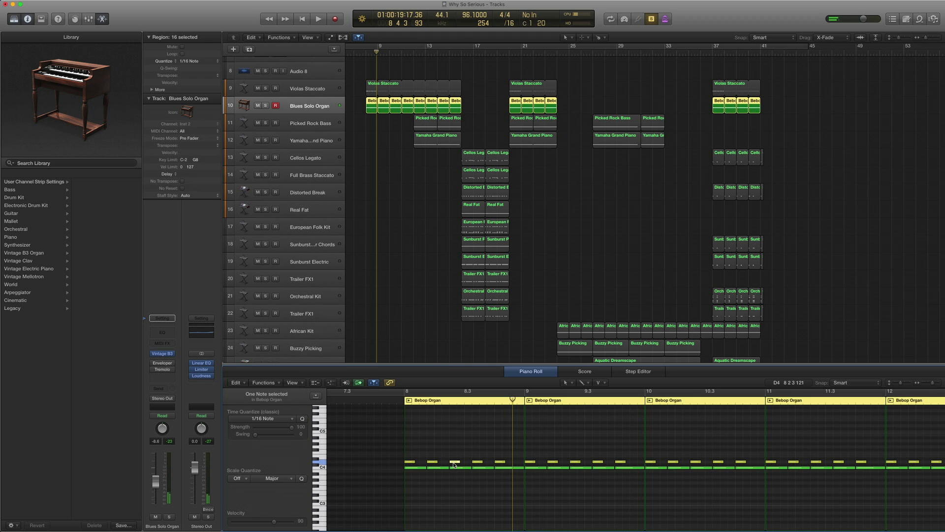
click(154, 369)
- Open the Tremolo window, check its preset list unchanged, and position it over the tracks
click(162, 370)
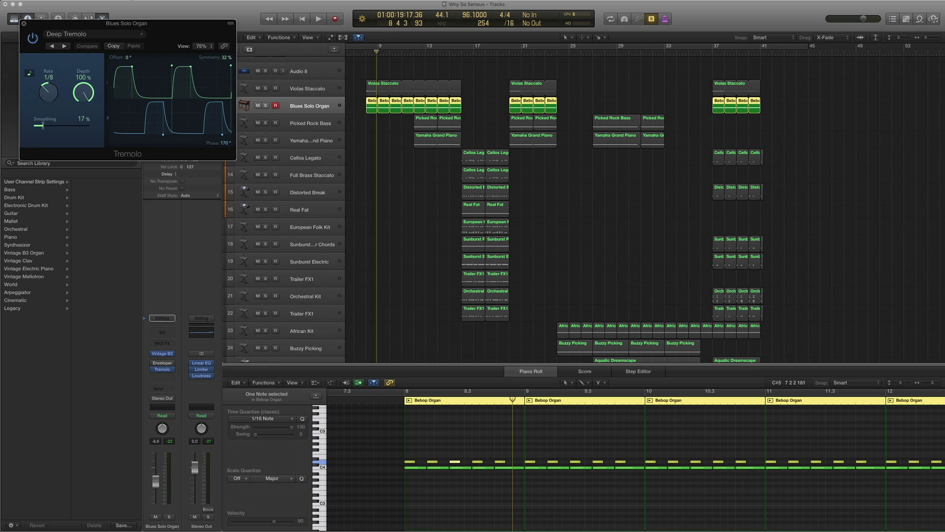
drag(121, 28, 327, 47)
click(276, 53)
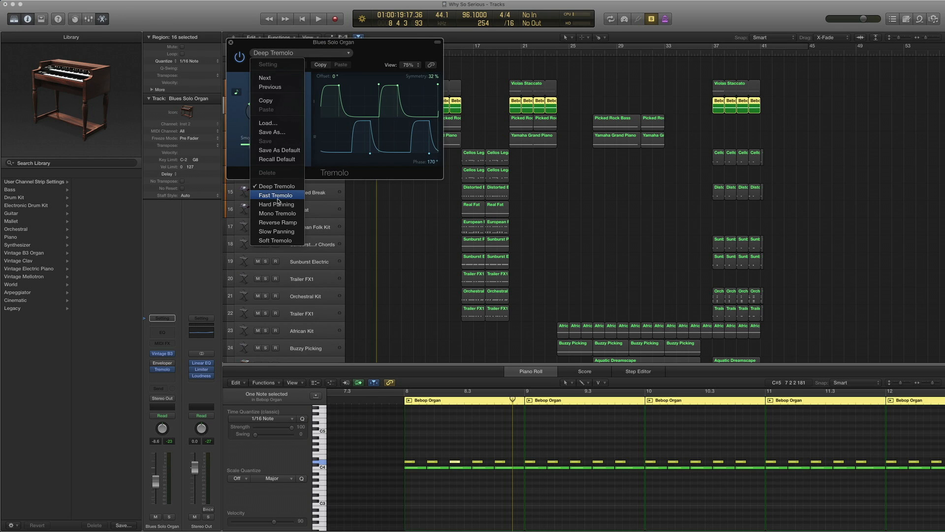
click(371, 45)
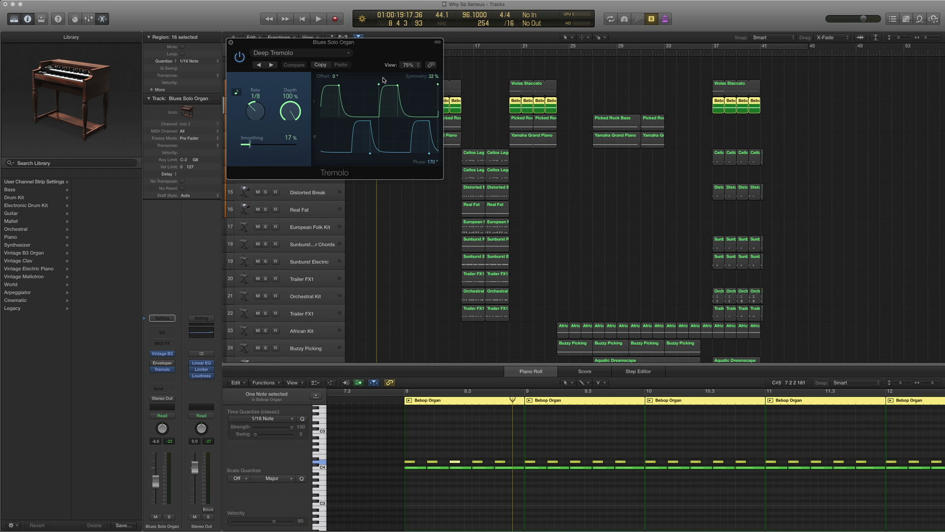
drag(306, 43, 595, 127)
- Select the first 8 Bebop Organ regions and play them from their start
drag(471, 105, 370, 104)
key(shift+space)
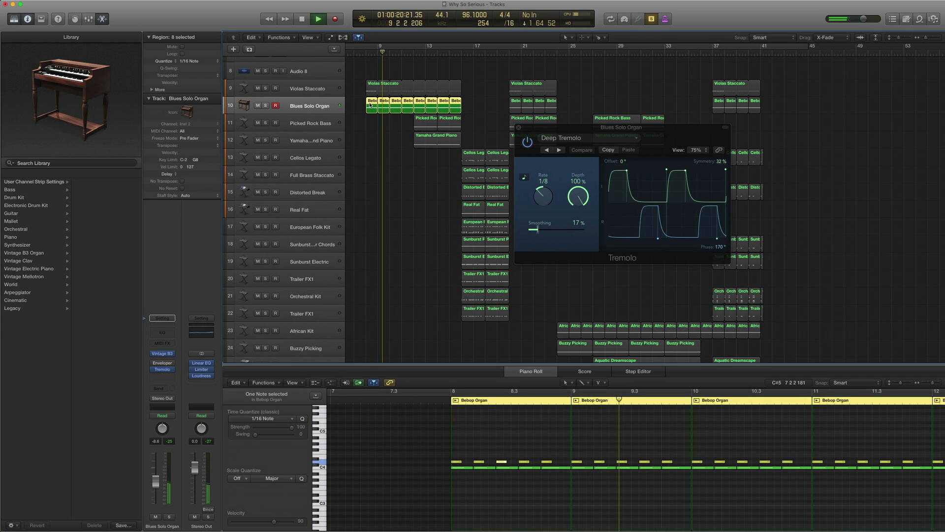
key(space)
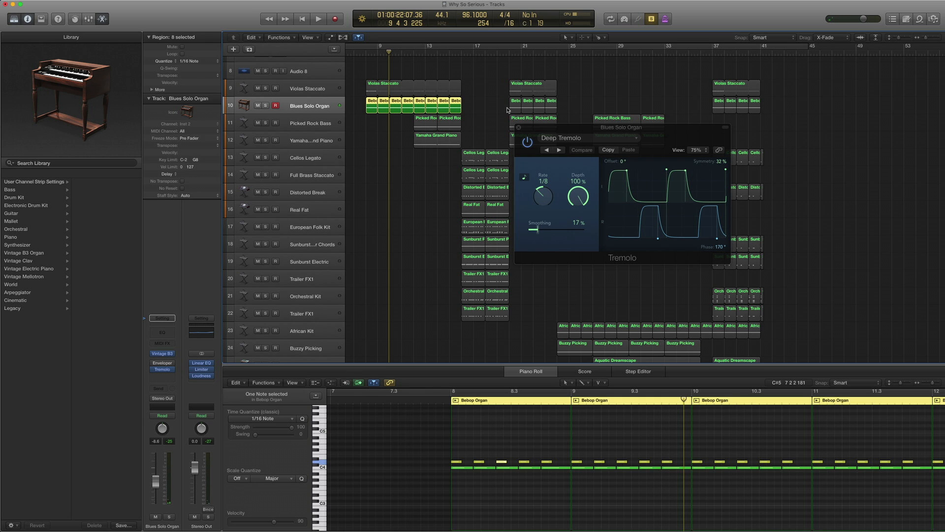
drag(533, 131, 477, 163)
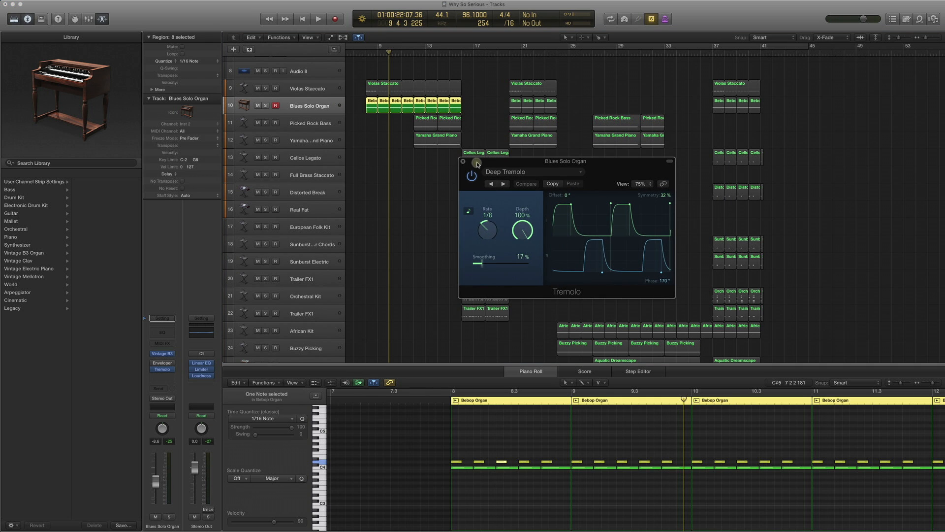
- Check the Enveloper window, close it, and replay the organ part from bar 8
click(163, 363)
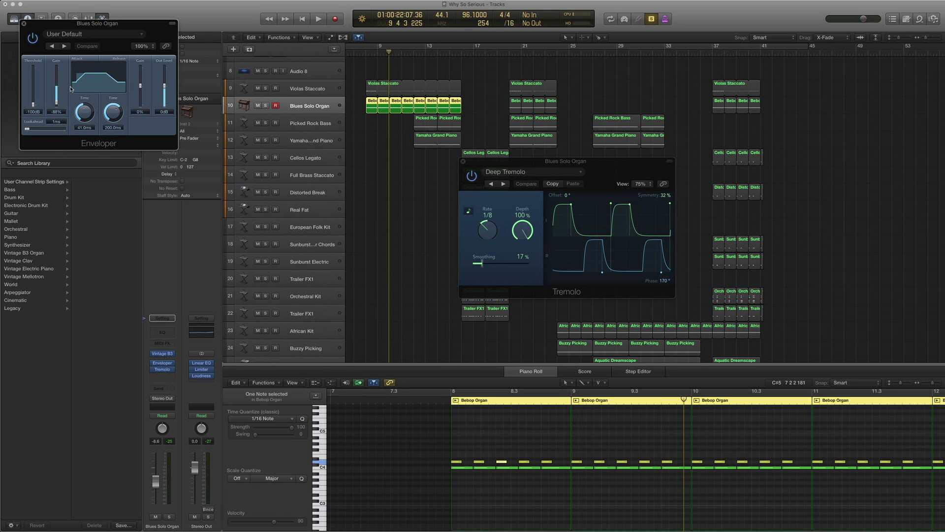
click(25, 23)
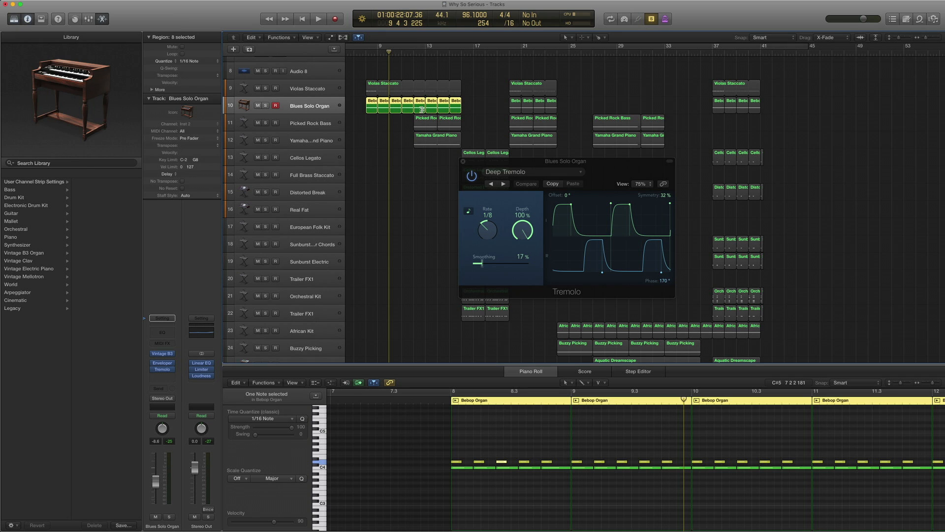
key(space)
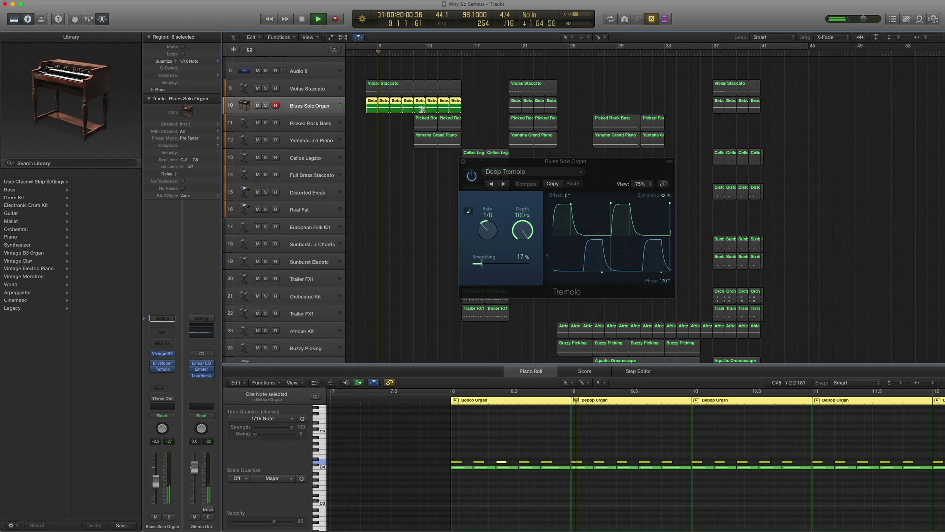
key(space)
- Play the organ with the first Violas Staccato region, then close the Piano Roll and Tremolo
scroll(428, 104, up, 1)
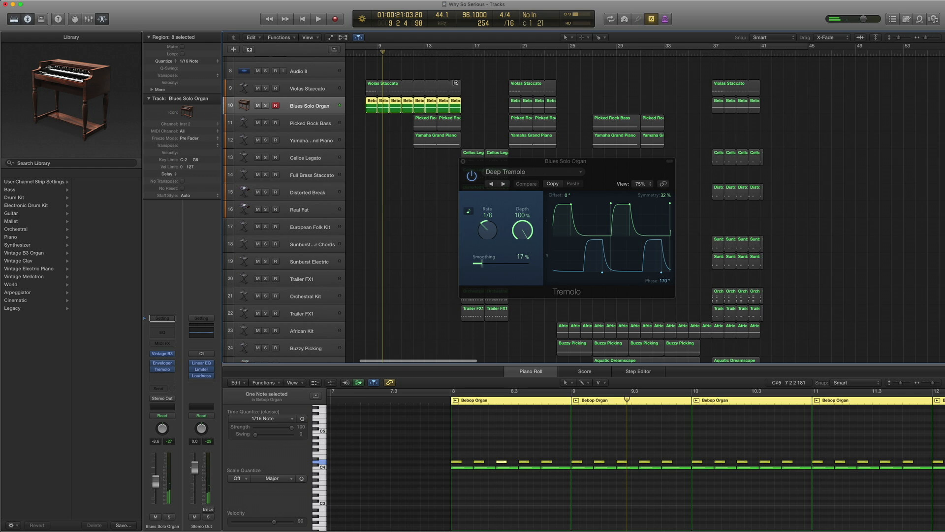
shift+click(439, 95)
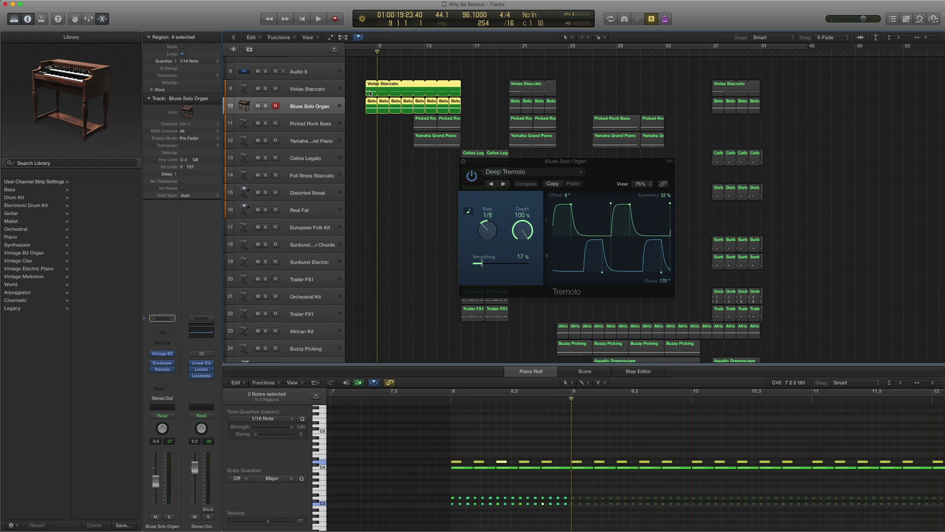
key(space)
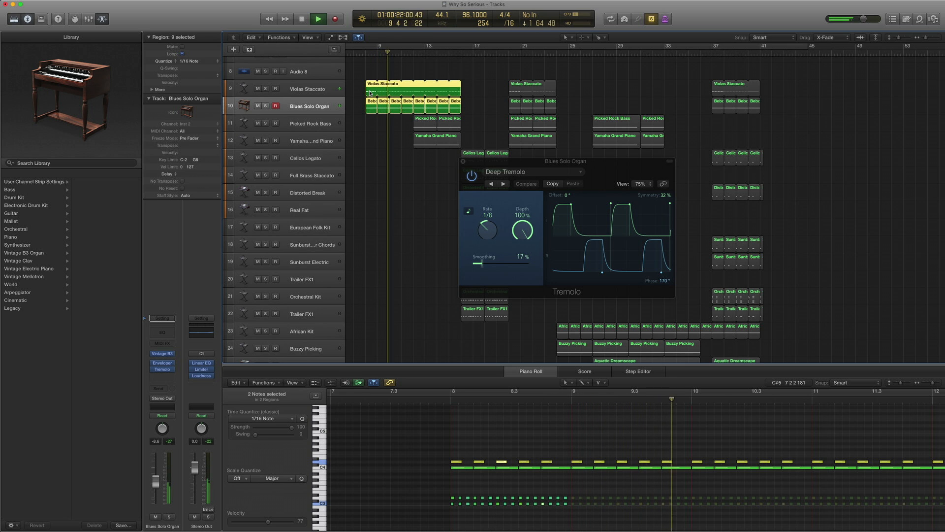
key(space)
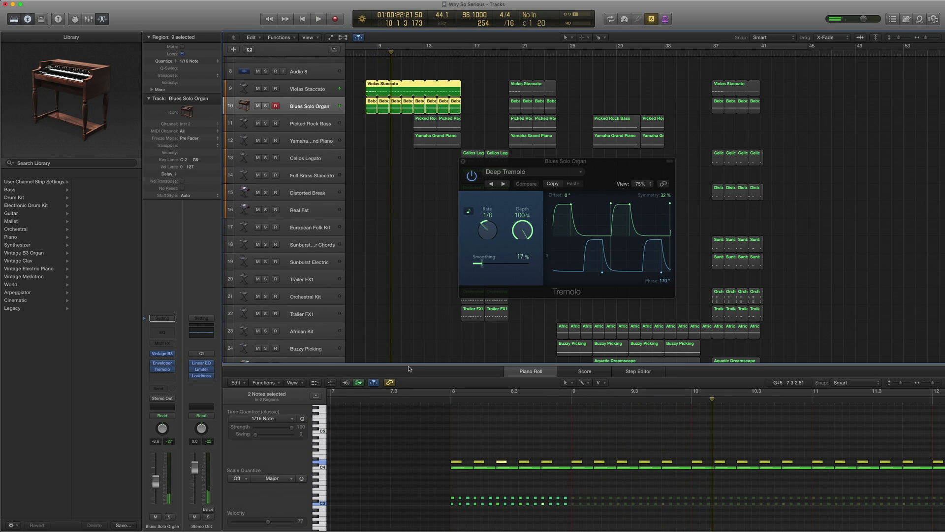
key(p)
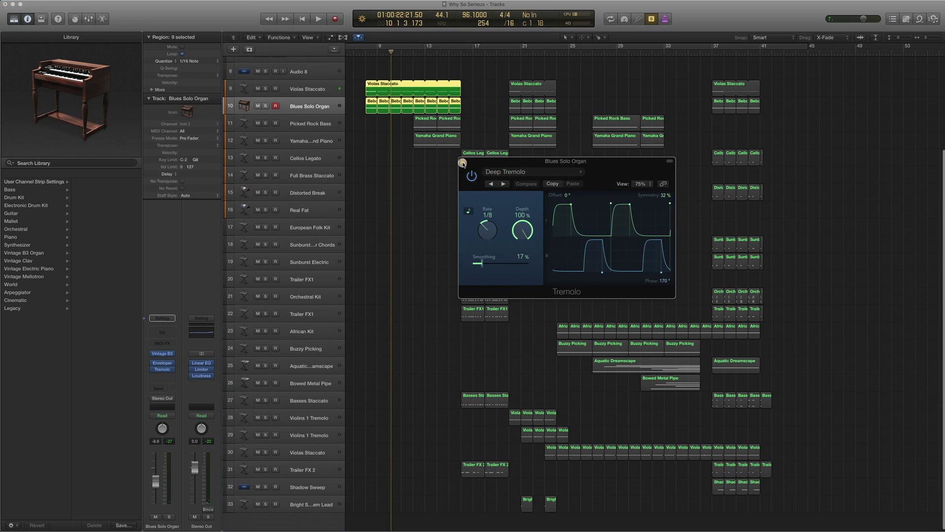
click(463, 161)
- Select Picked Rock Bass and reveal its Bass > Electric Bass patch list in the Library
click(314, 126)
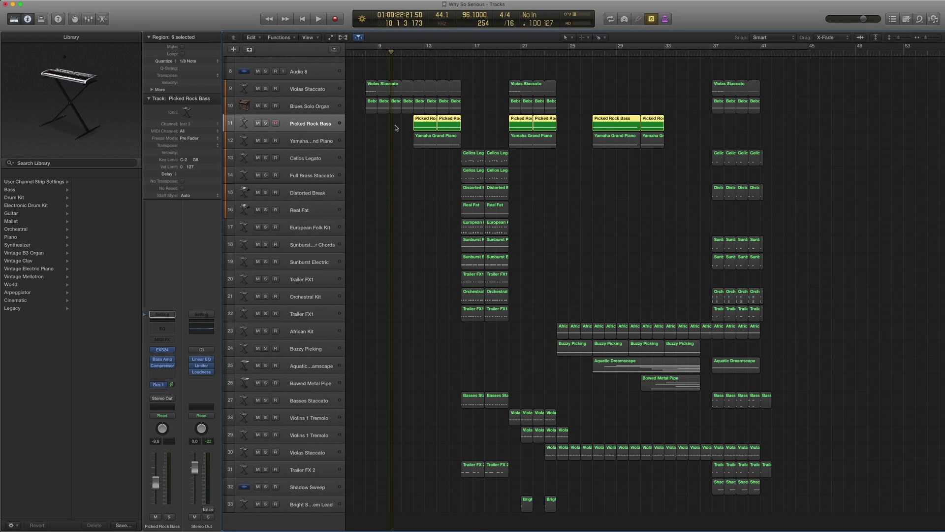
scroll(396, 129, right, 2)
scroll(389, 128, left, 3)
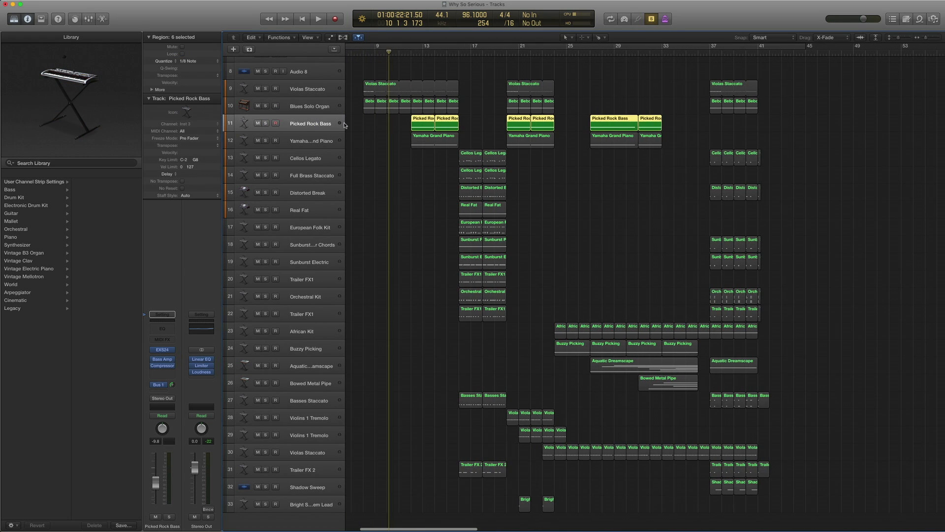
drag(364, 71, 471, 111)
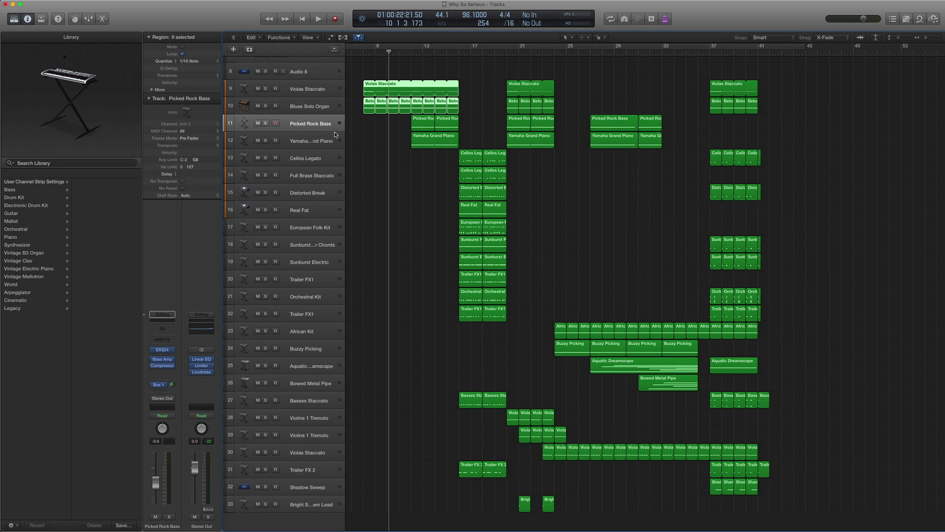
click(150, 350)
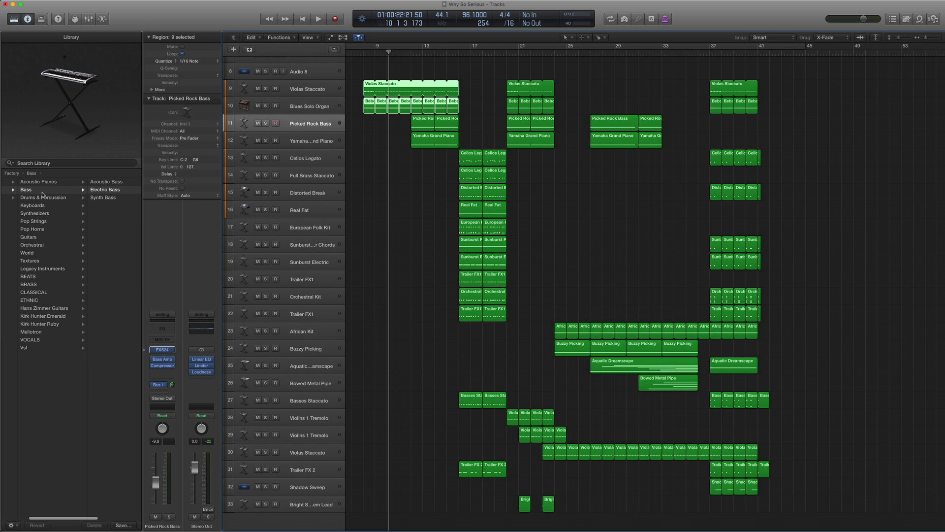
click(105, 189)
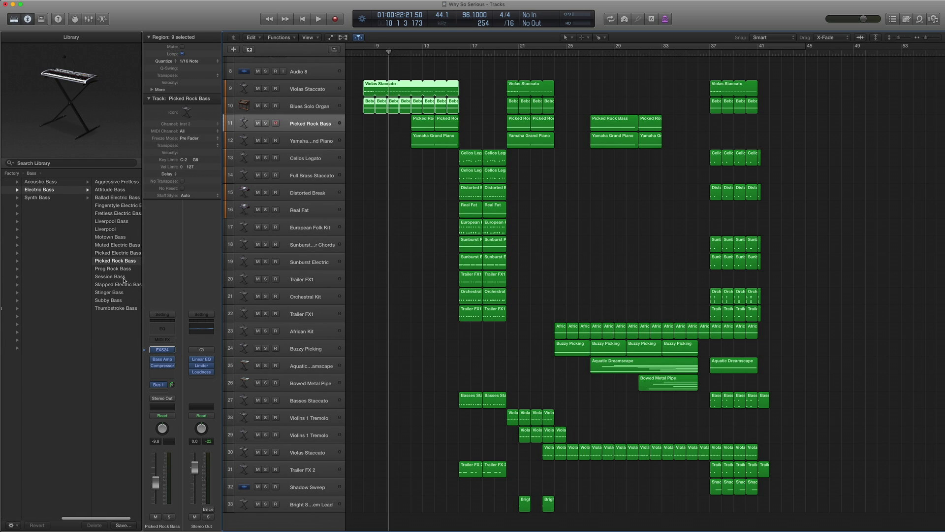
- Check the Bass Amp Designer's Edgy setting and close the window
click(164, 360)
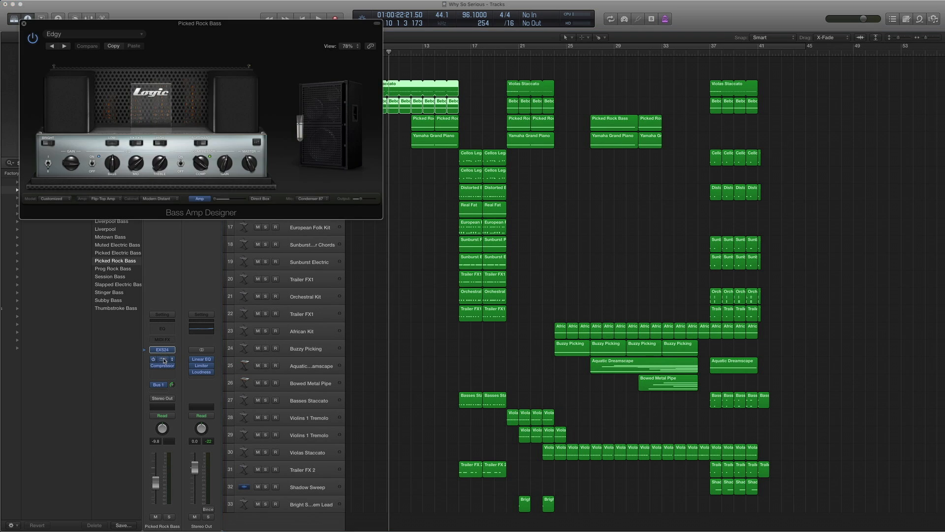
click(89, 34)
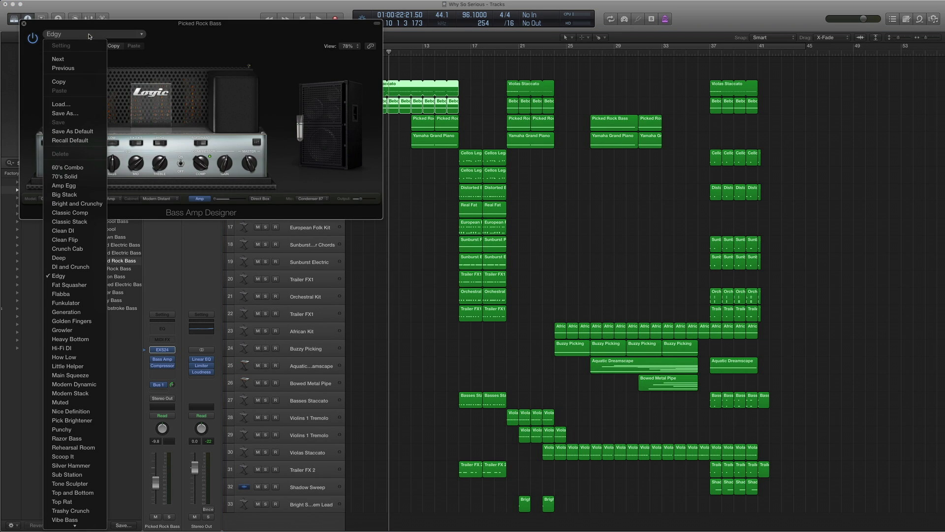
click(185, 37)
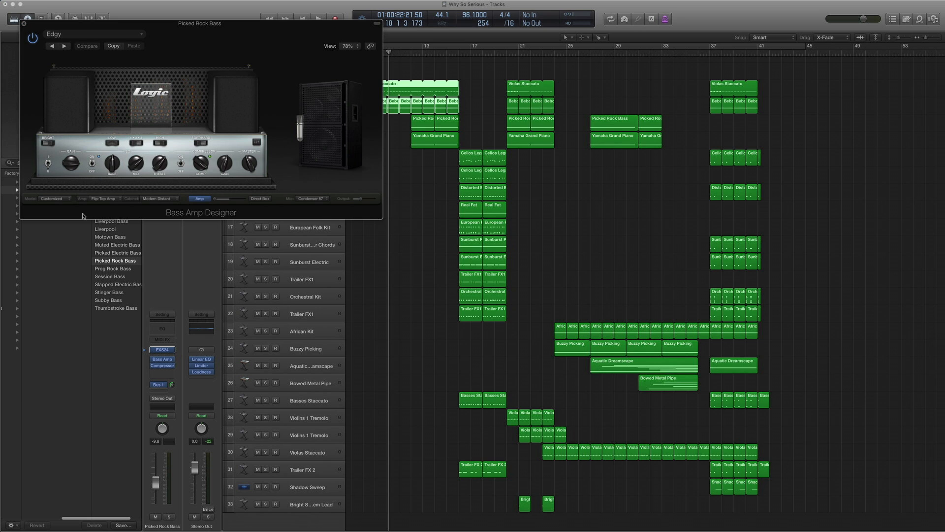
click(23, 26)
- Check the bass Compressor's Bass Light setting and close the window
click(161, 366)
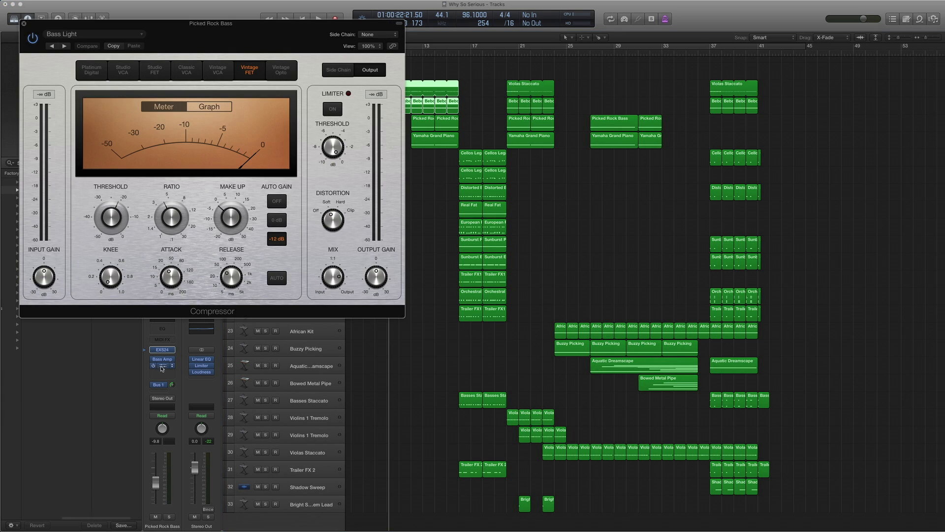
click(80, 36)
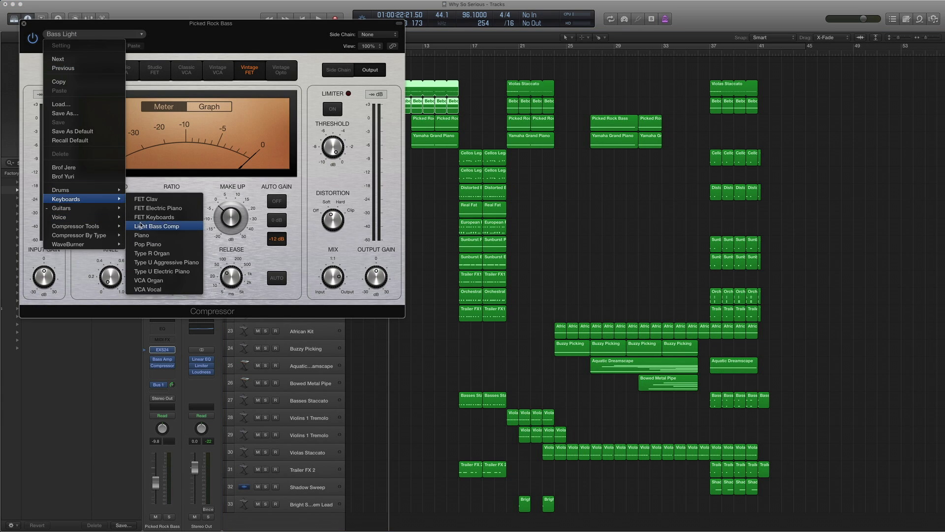
click(84, 31)
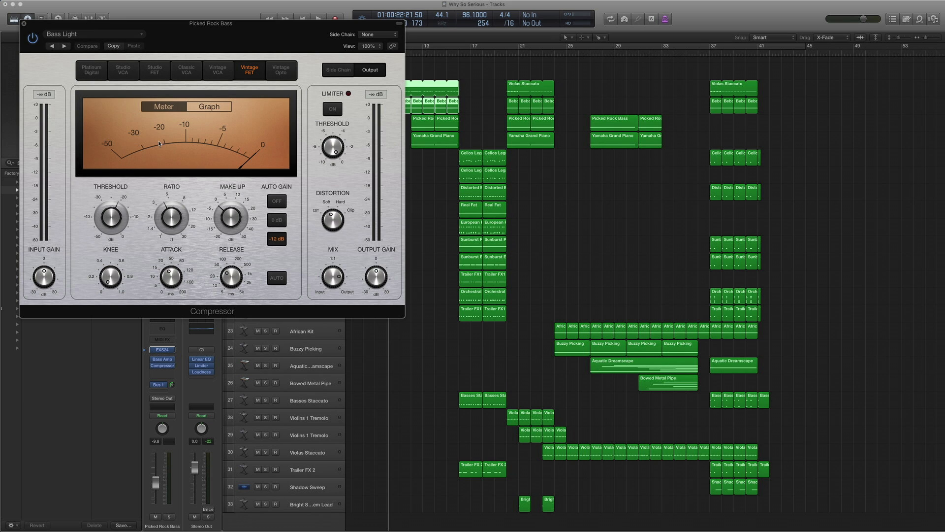
click(25, 23)
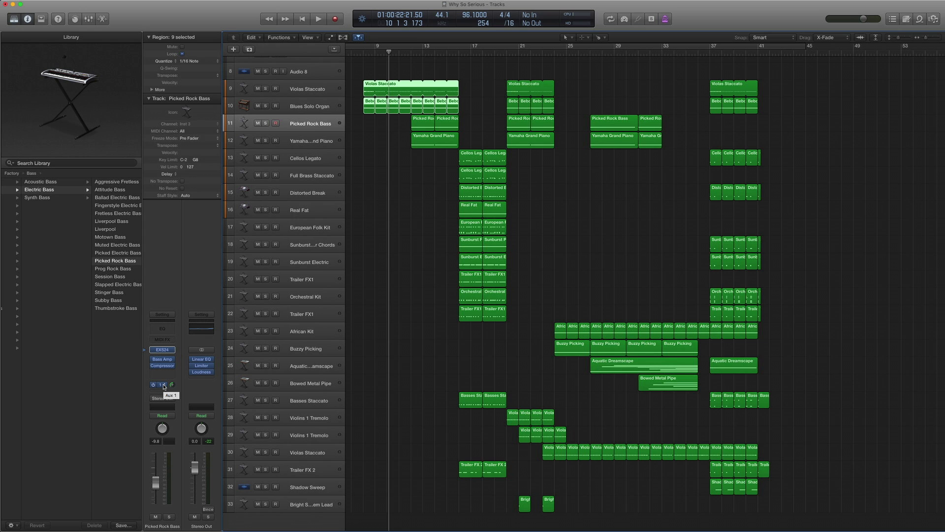
- Show the Aux 1 strip and browse Space Designer presets without changing them
click(164, 386)
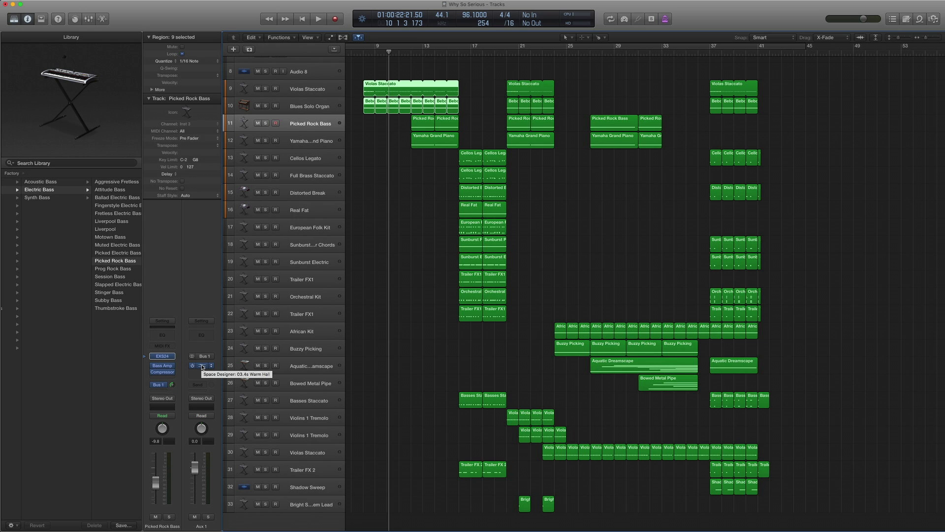
click(202, 367)
click(118, 36)
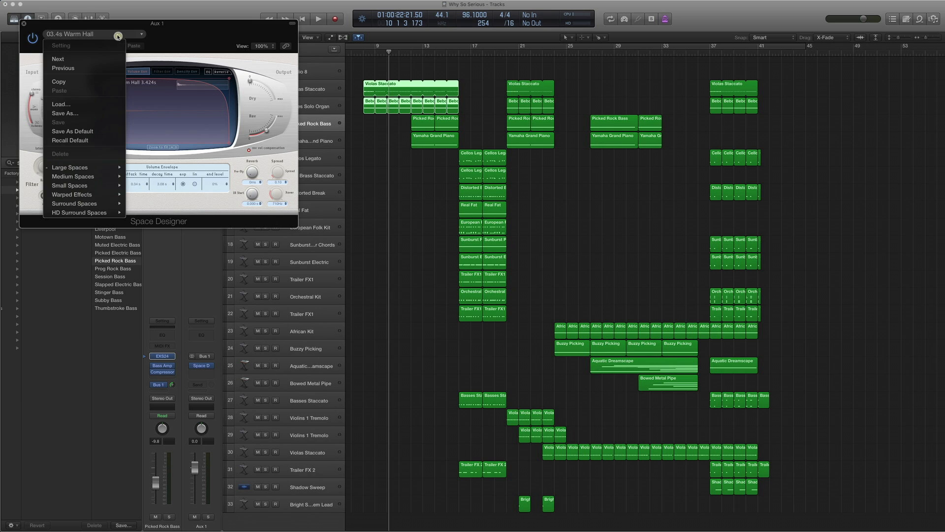
mouse_move(103, 168)
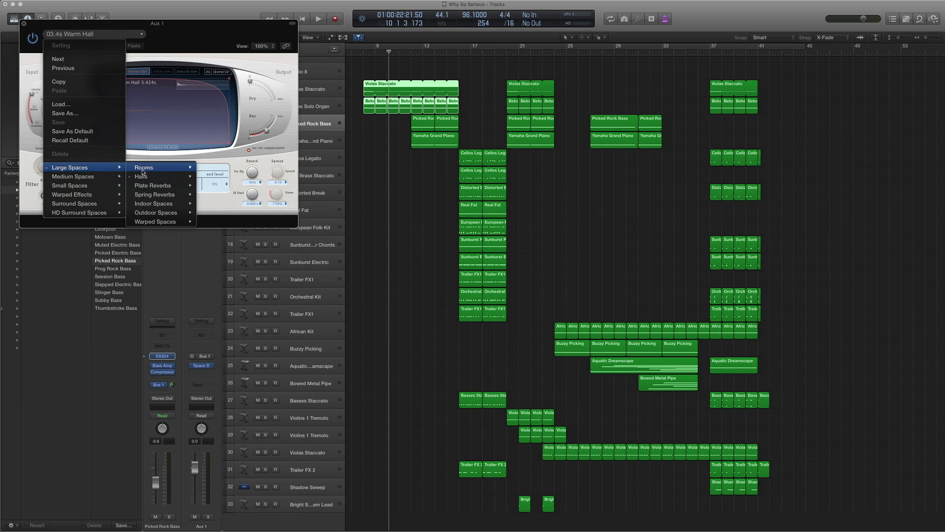
mouse_move(148, 177)
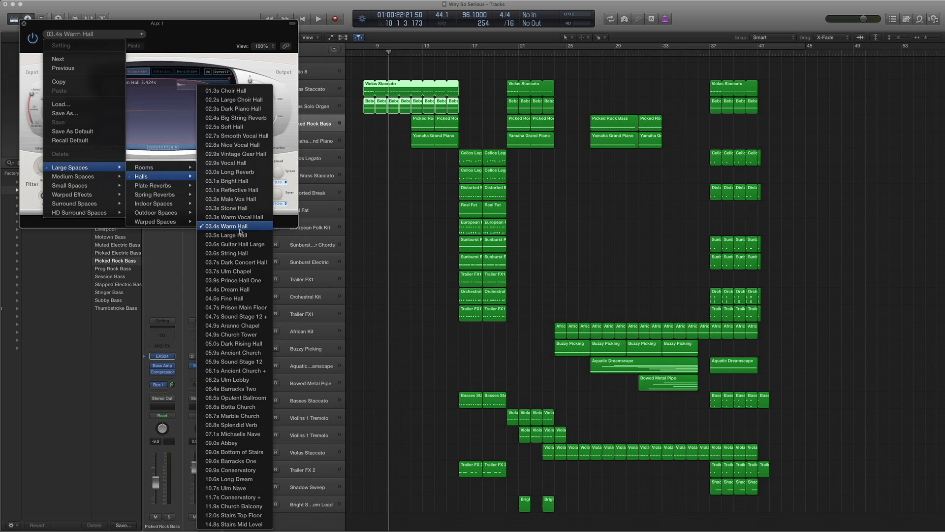
click(178, 36)
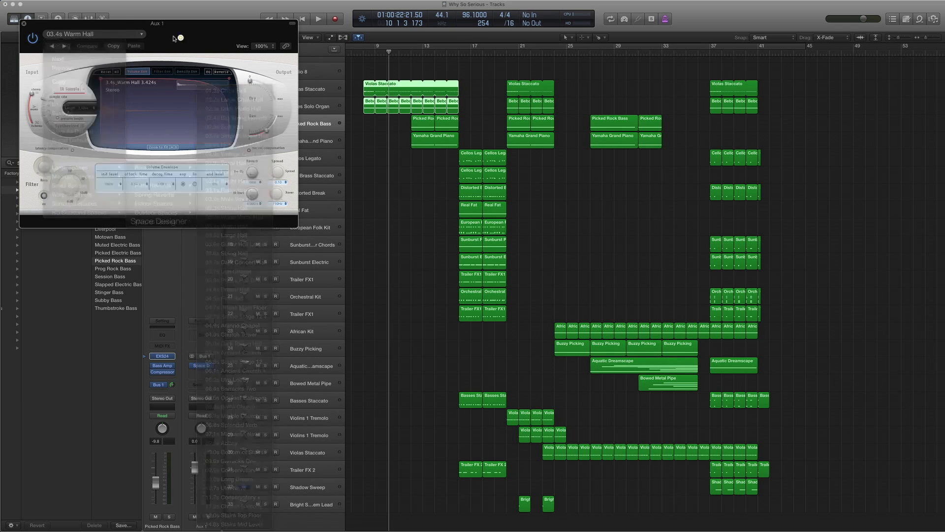
click(25, 23)
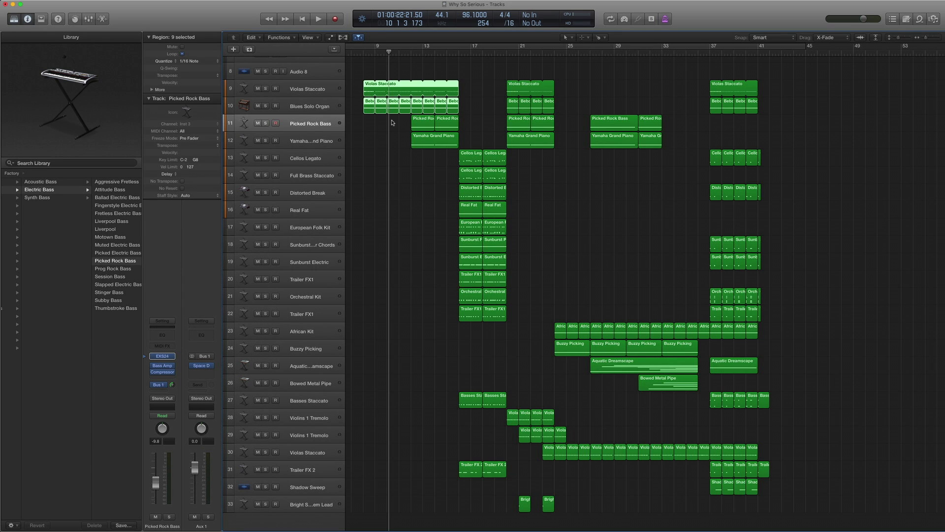
- Solo and play the first two Picked Rock Bass regions, then bypass Bass Amp and Compressor
drag(405, 121, 461, 124)
key(ctrl+s)
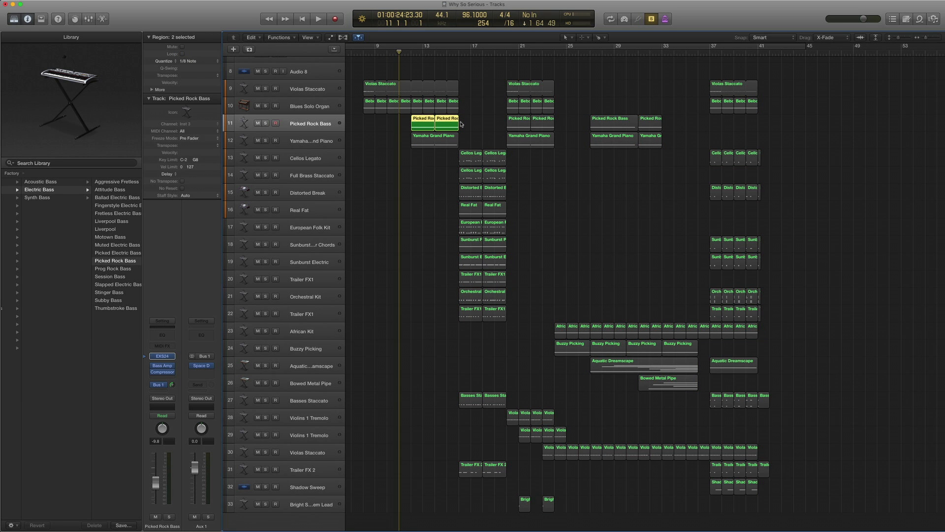
key(space)
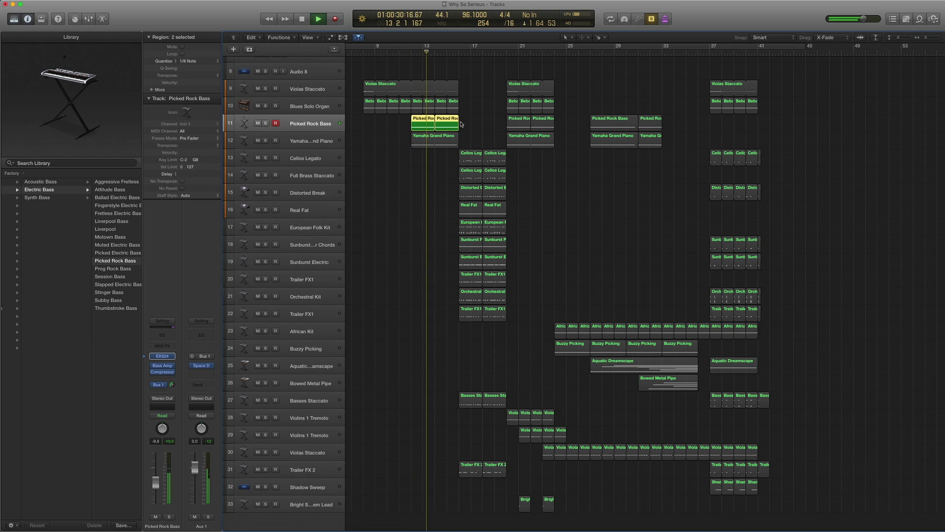
key(space)
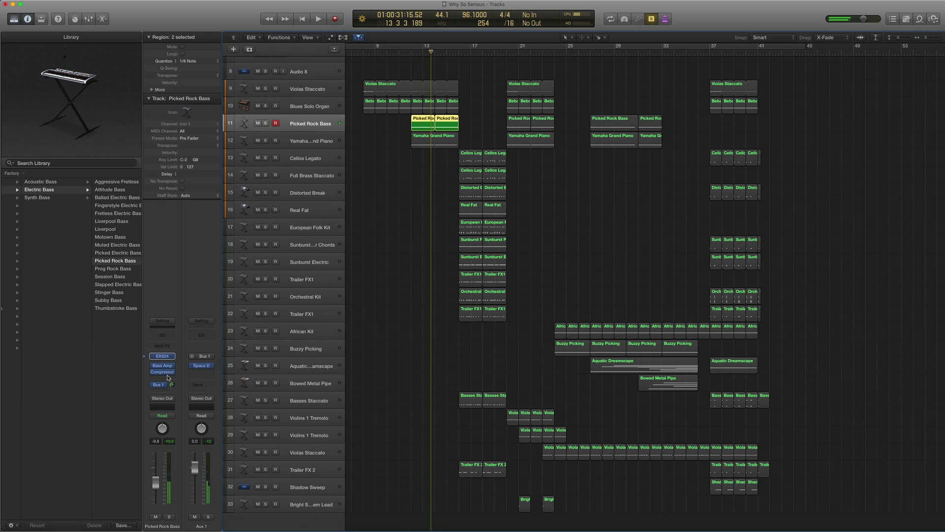
click(153, 366)
click(153, 372)
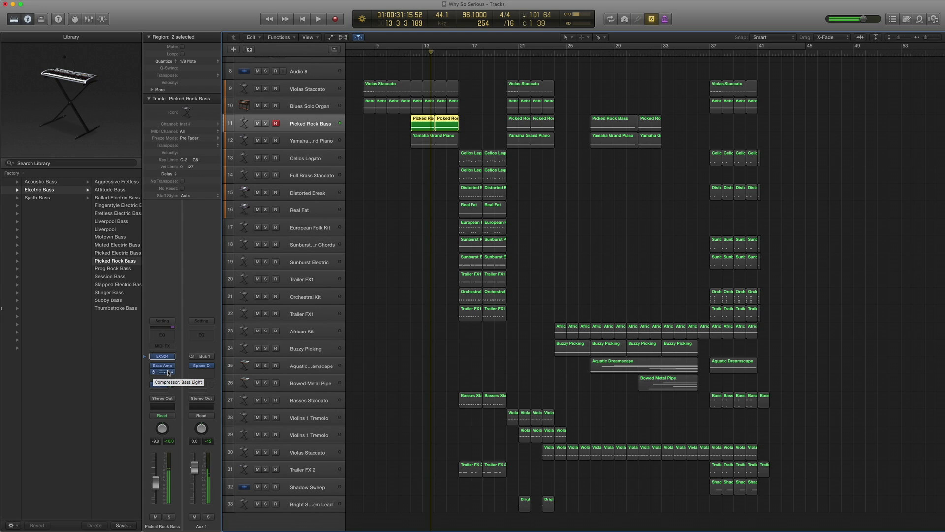
- Solo the first Yamaha Grand Piano region and show the piano's patch in the Library
click(314, 140)
key(ctrl+s)
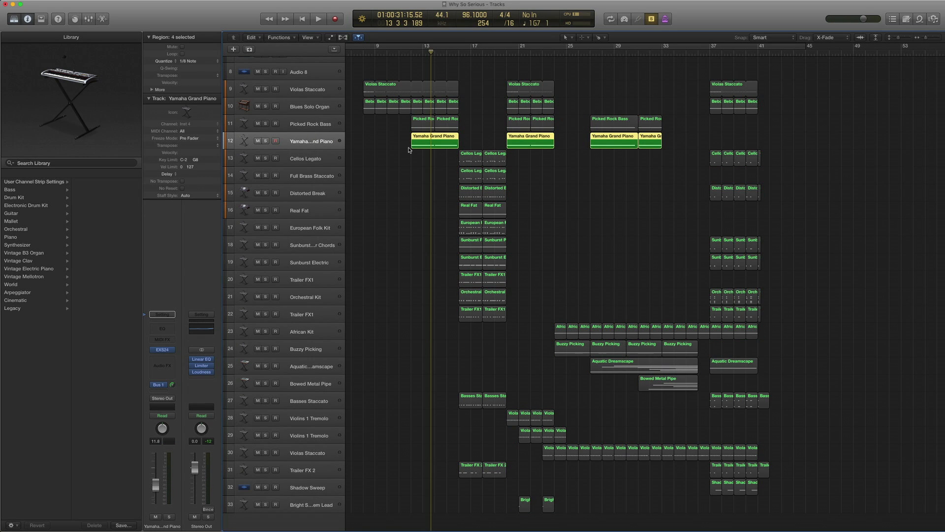
click(431, 146)
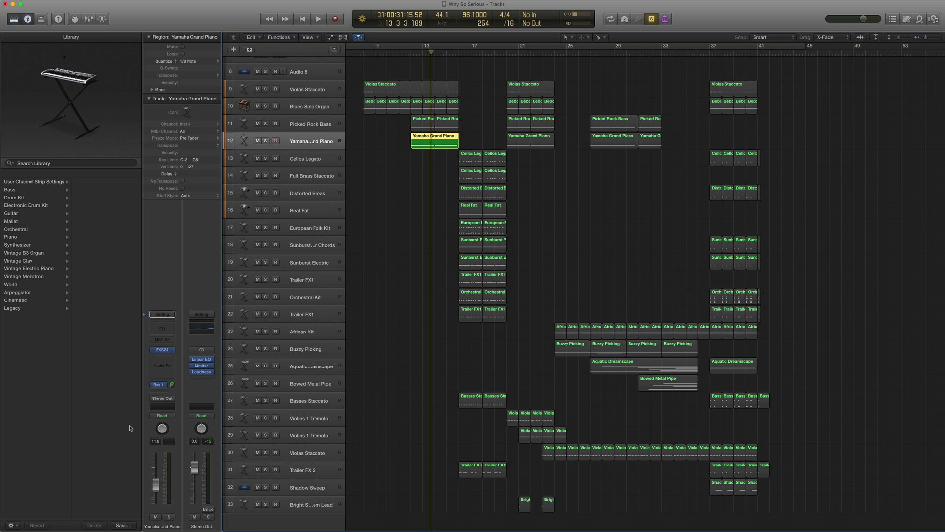
click(142, 350)
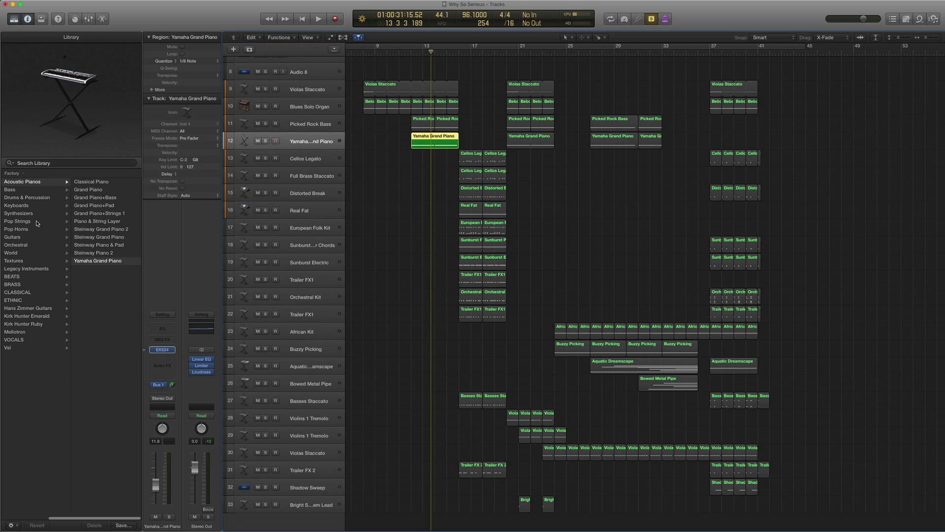
scroll(35, 211, left, 5)
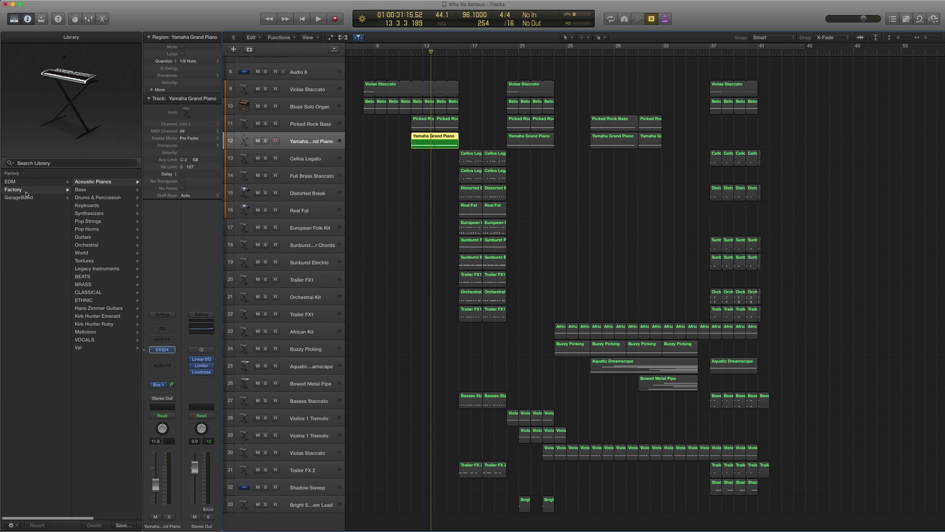
scroll(26, 193, right, 5)
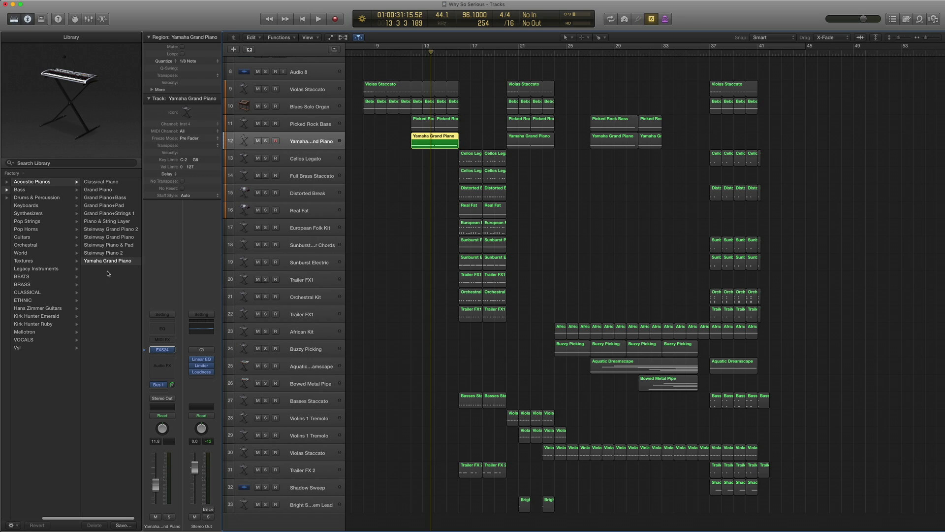
scroll(107, 273, right, 2)
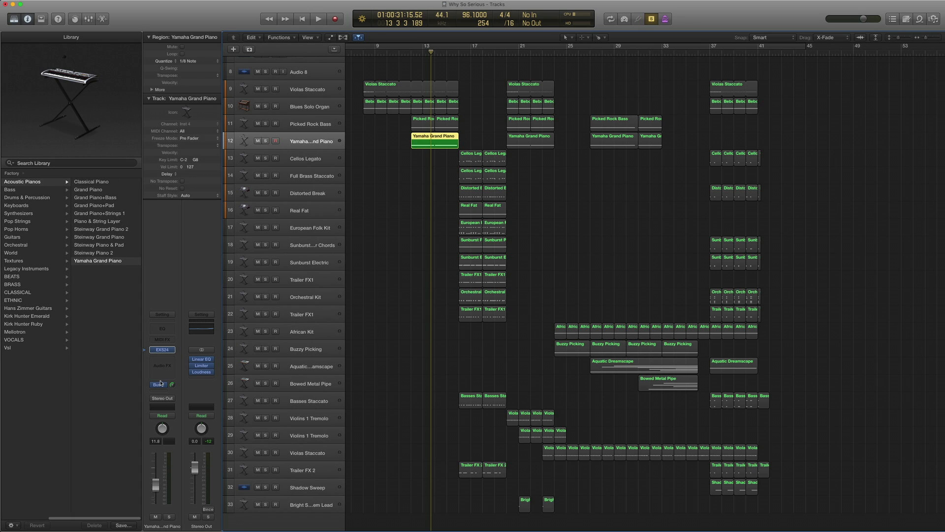
mouse_move(161, 387)
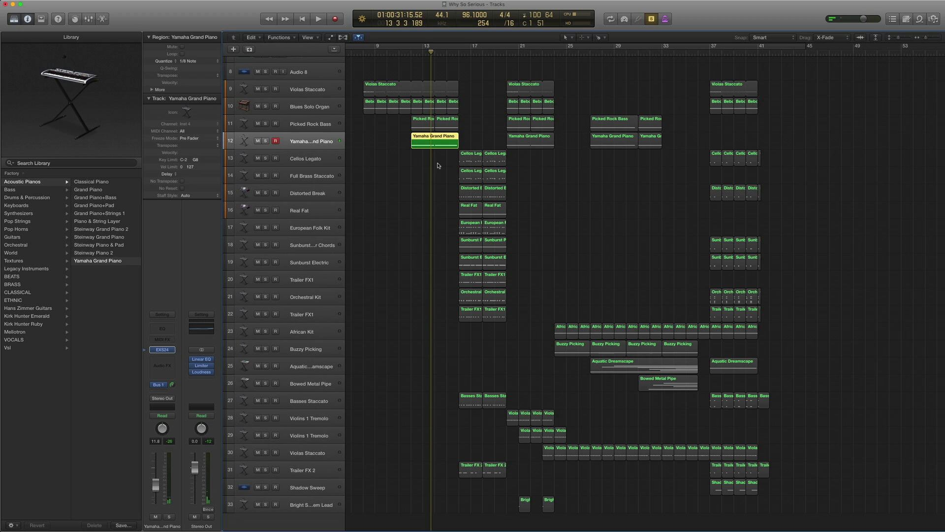
- Play the piano with the two Picked Rock Bass regions soloed from bar 12, then select Cellos Legato
drag(438, 166, 423, 126)
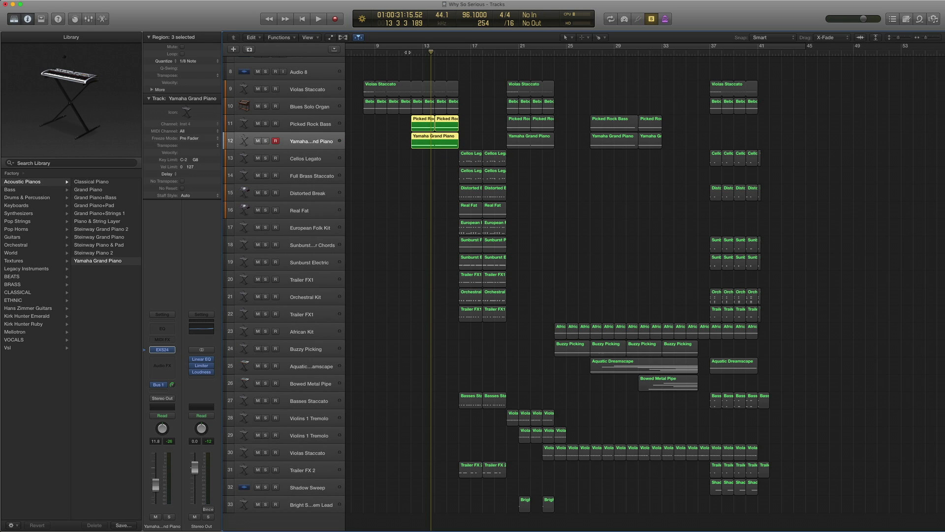
double_click(407, 52)
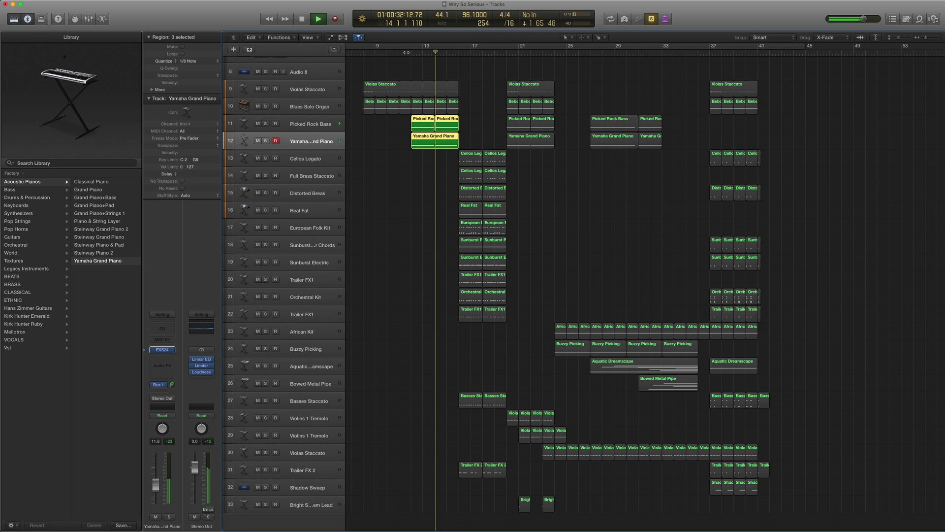
key(space)
key(ctrl+s)
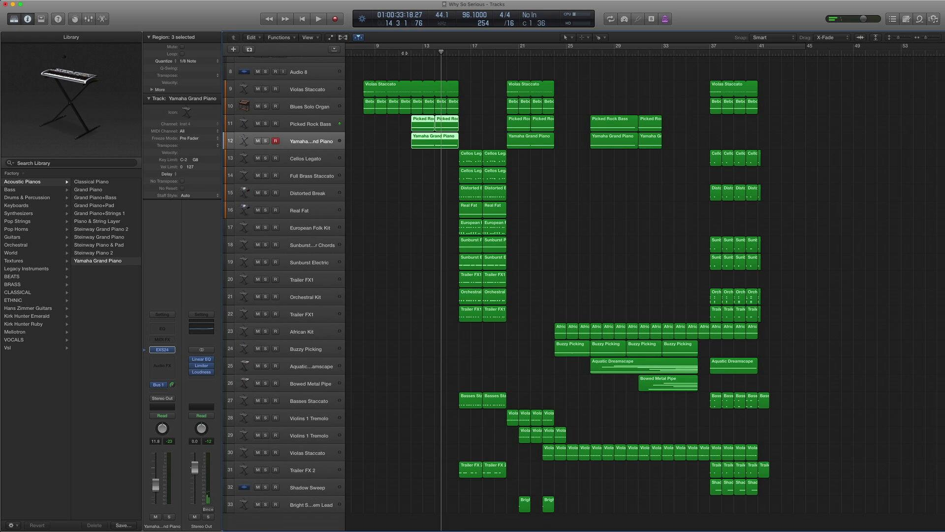
click(406, 52)
key(ctrl+s)
key(ctrl+s)
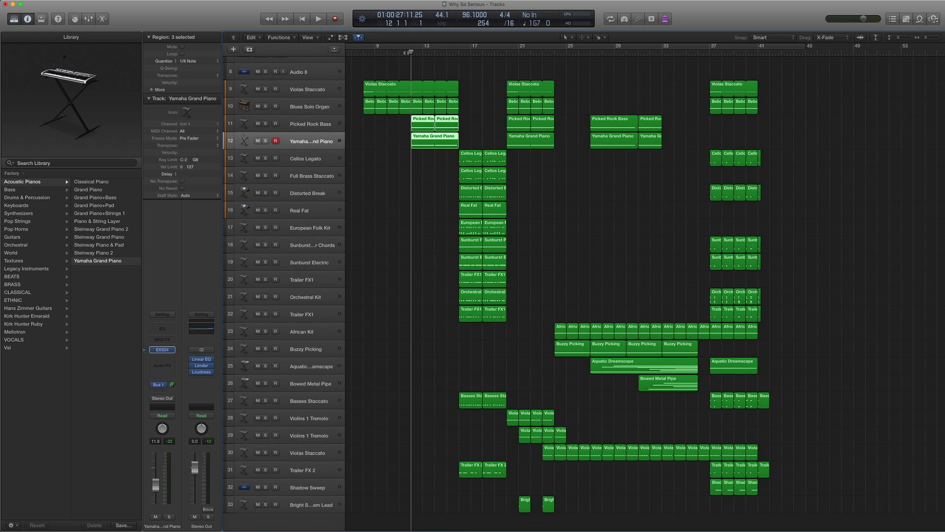
key(space)
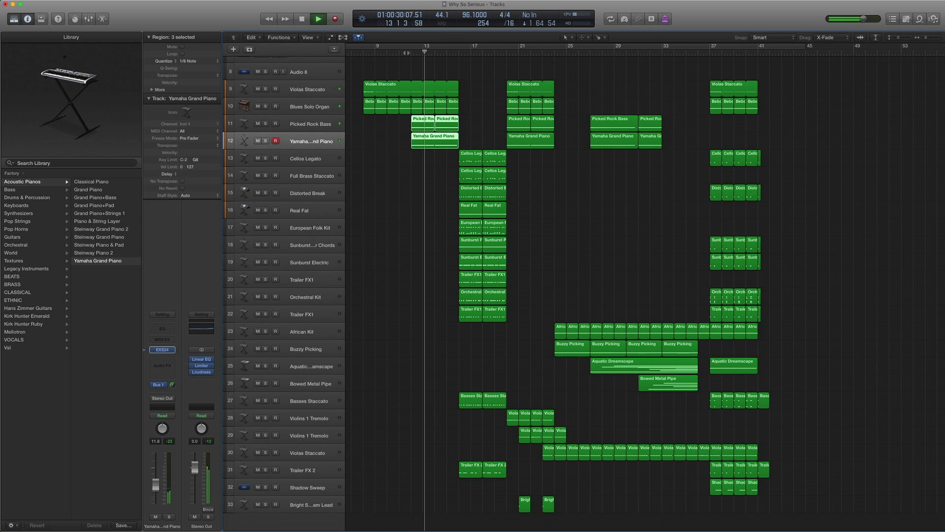
key(space)
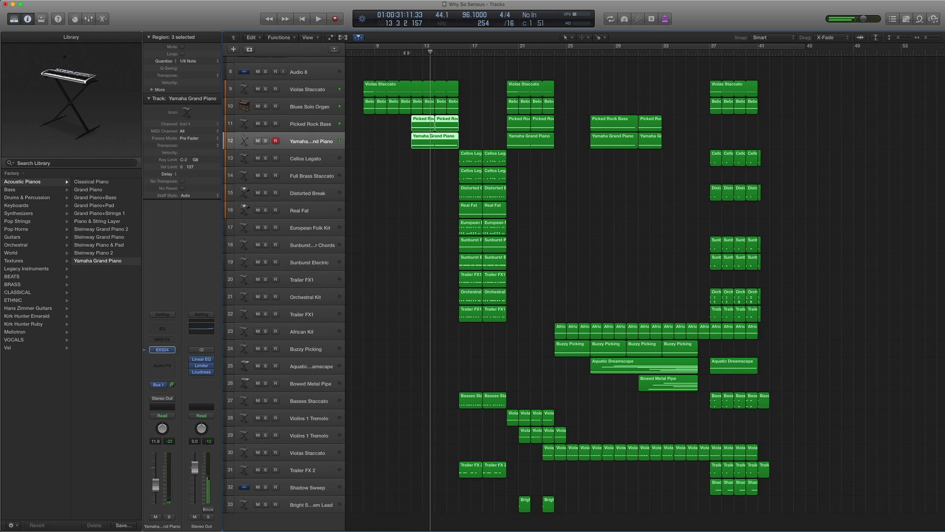
click(322, 160)
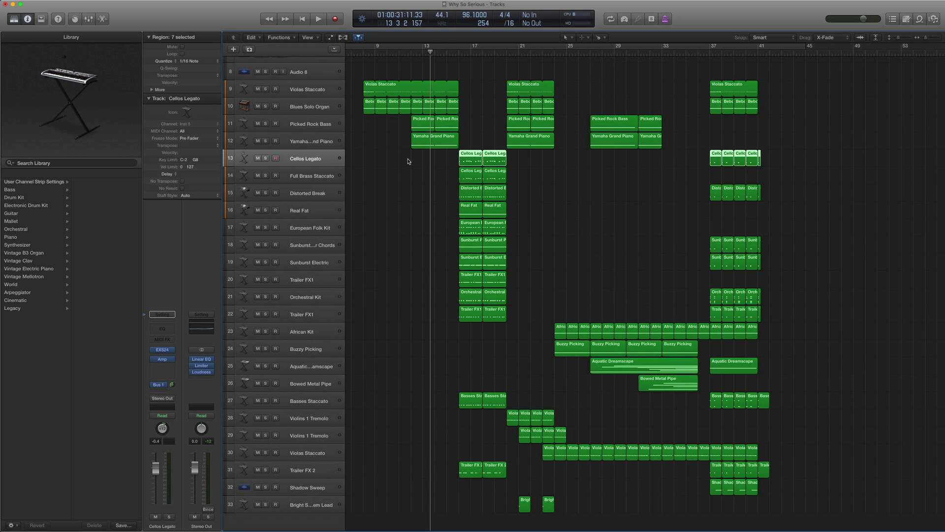
- Play the Cellos Legato part and return the playhead to bar 16
scroll(414, 160, down, 1)
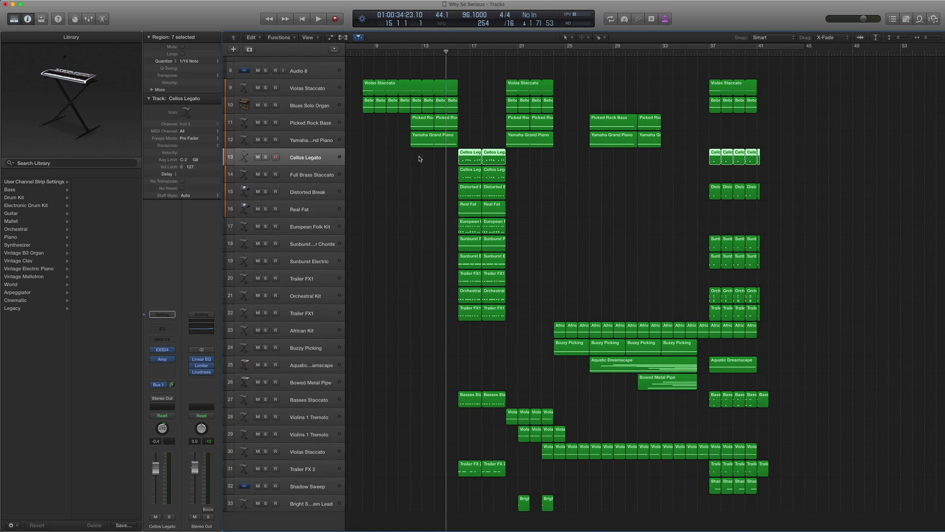
scroll(452, 159, left, 1)
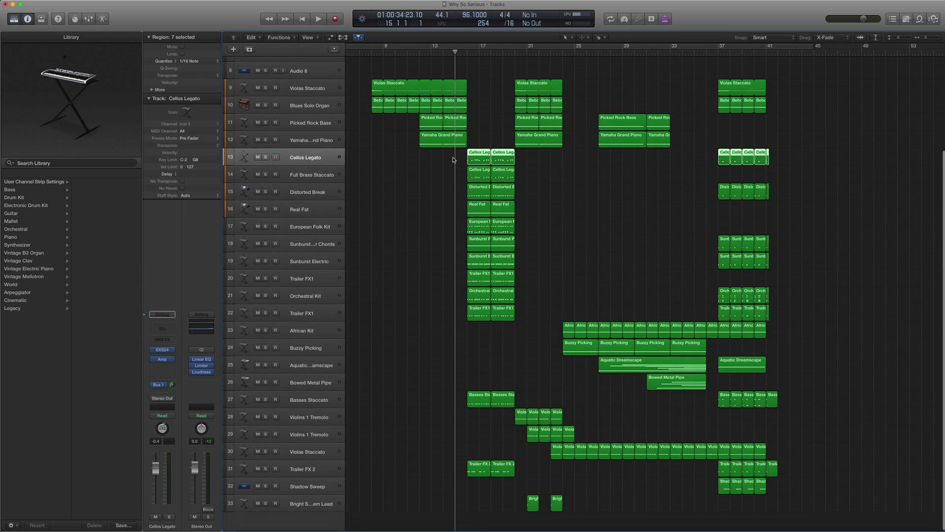
key(space)
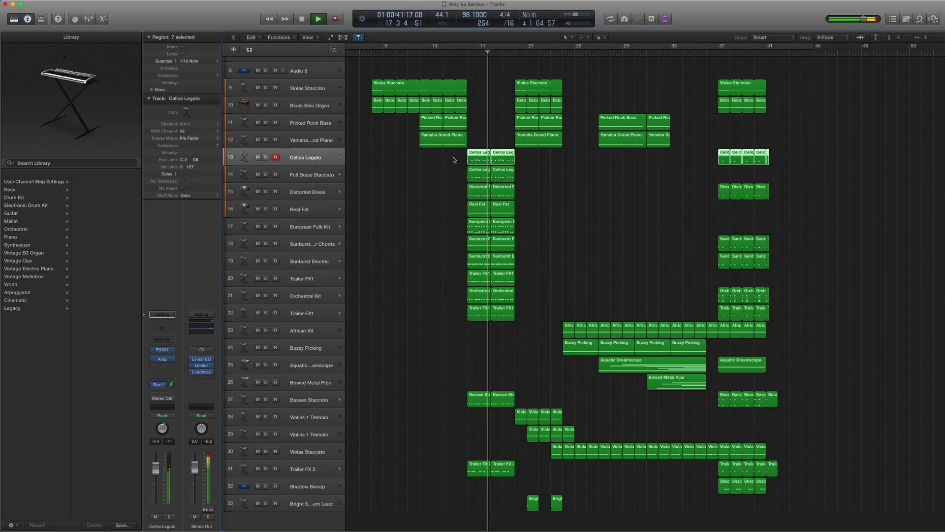
key(space)
key(comma)
key(comma)
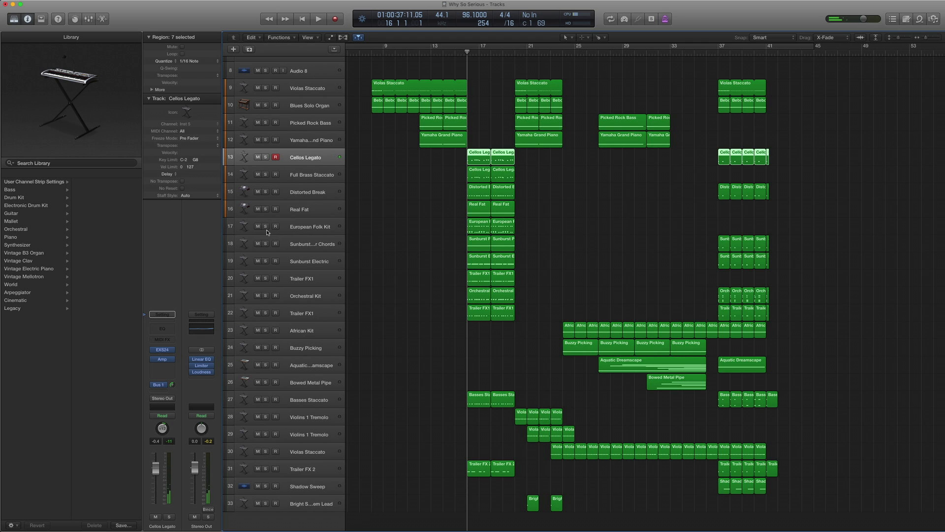
- Show the Cellos Legato patch under Orchestral strings and open its Amp Designer plugin
click(146, 350)
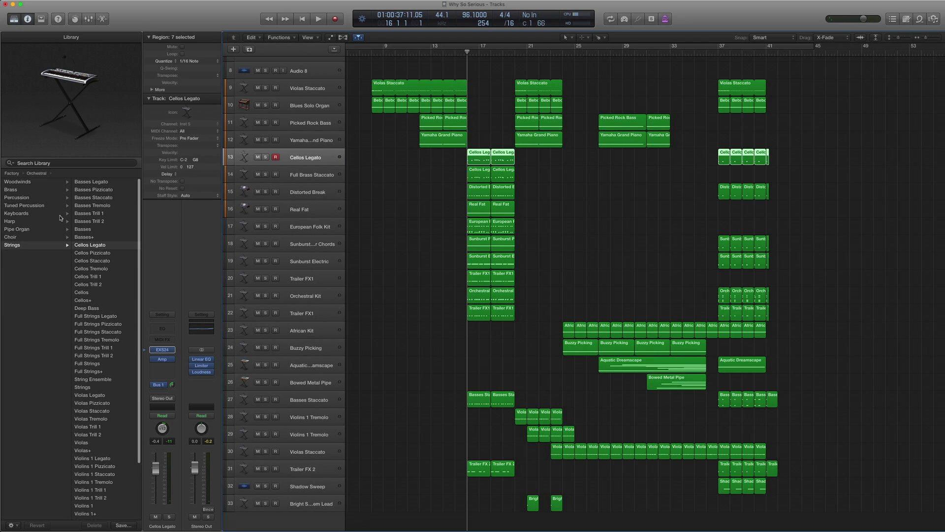
scroll(50, 213, left, 5)
scroll(44, 252, right, 4)
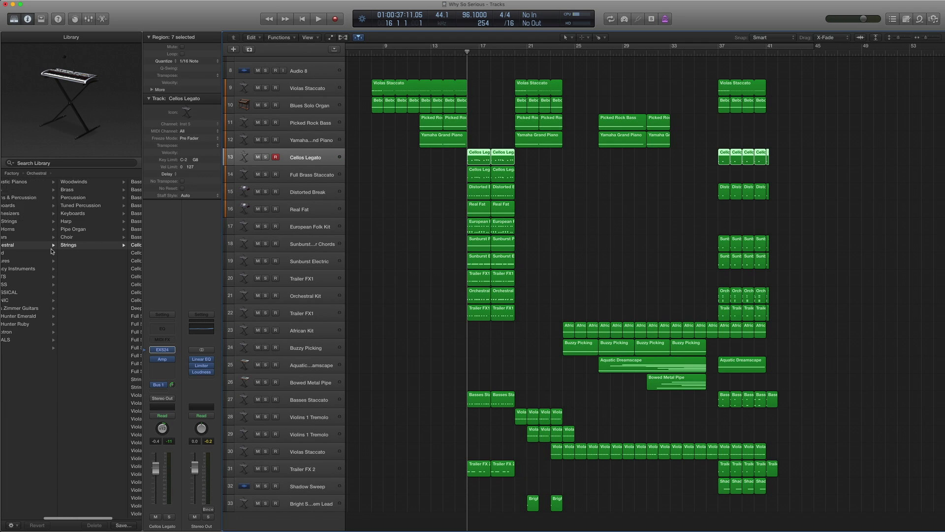
click(163, 359)
- Review the cello Amp Designer's preset list, leaving it unchanged, and close the plugin window
drag(126, 28, 312, 131)
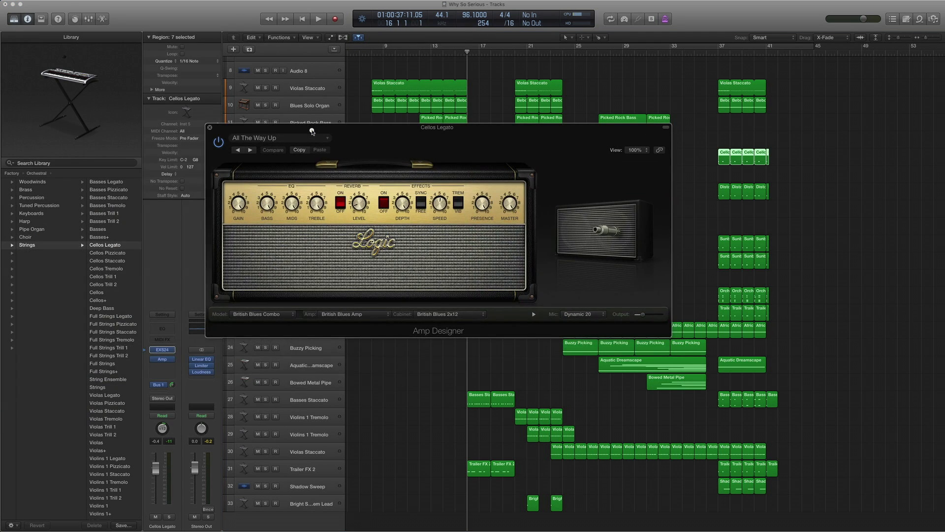
click(306, 138)
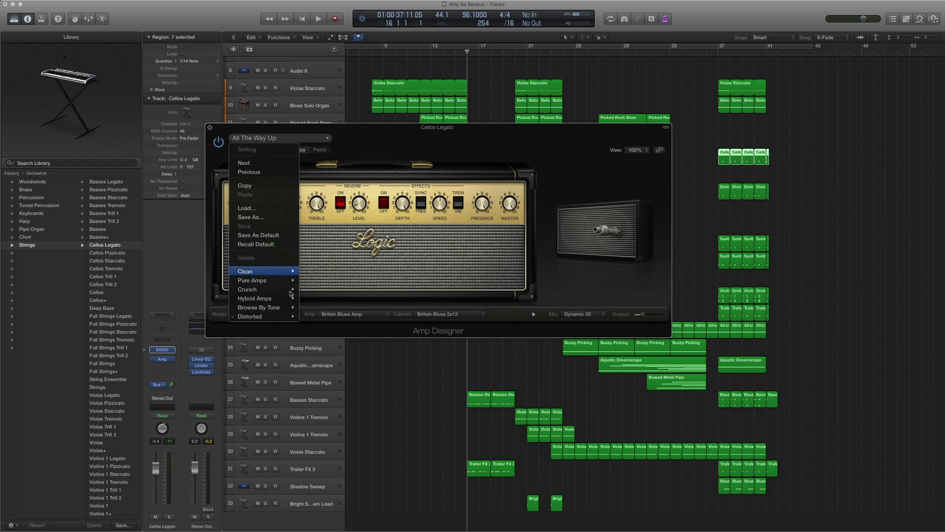
mouse_move(270, 319)
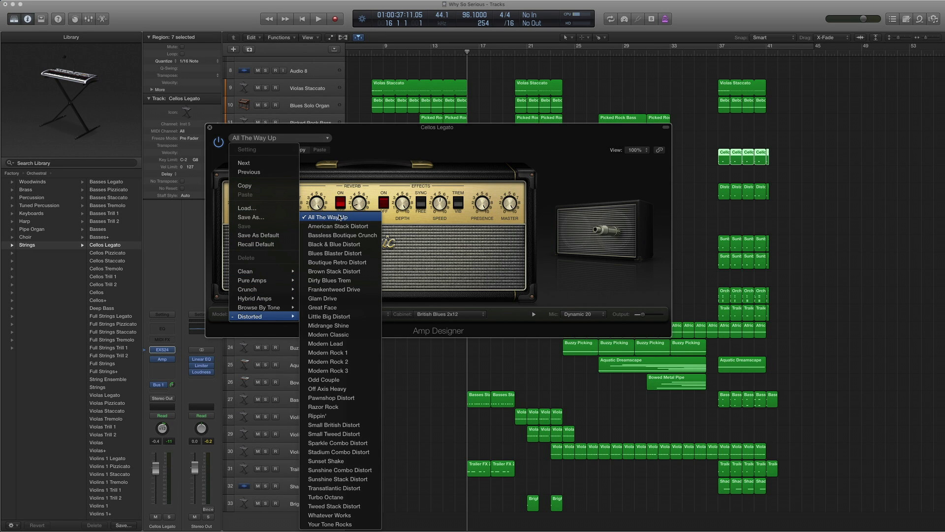
click(211, 128)
click(210, 128)
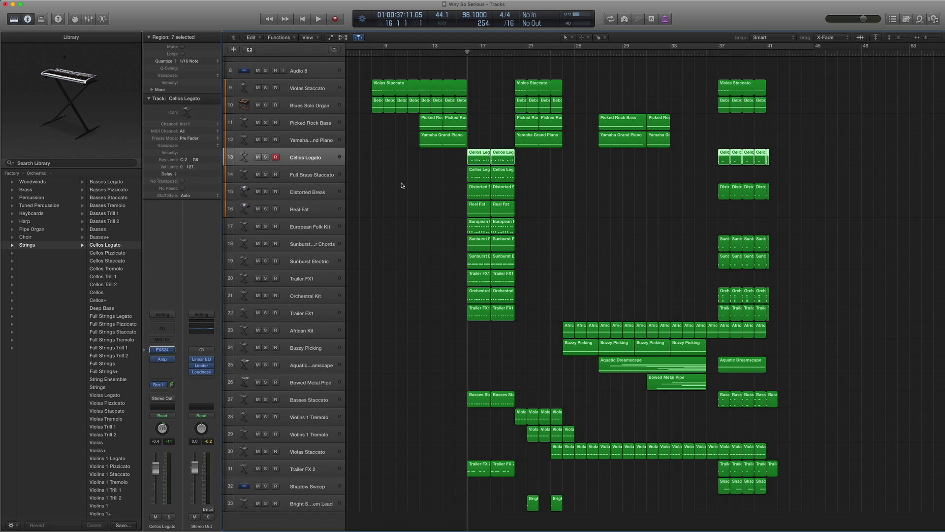
- Solo and play the two Cellos Legato regions, then select the Full Brass Staccato track
mouse_move(166, 387)
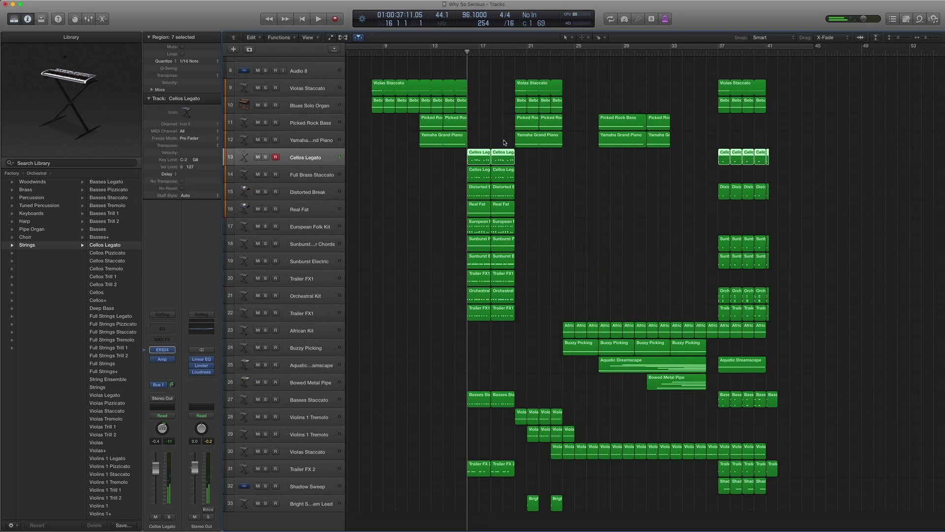
drag(522, 155, 465, 157)
key(ctrl+s)
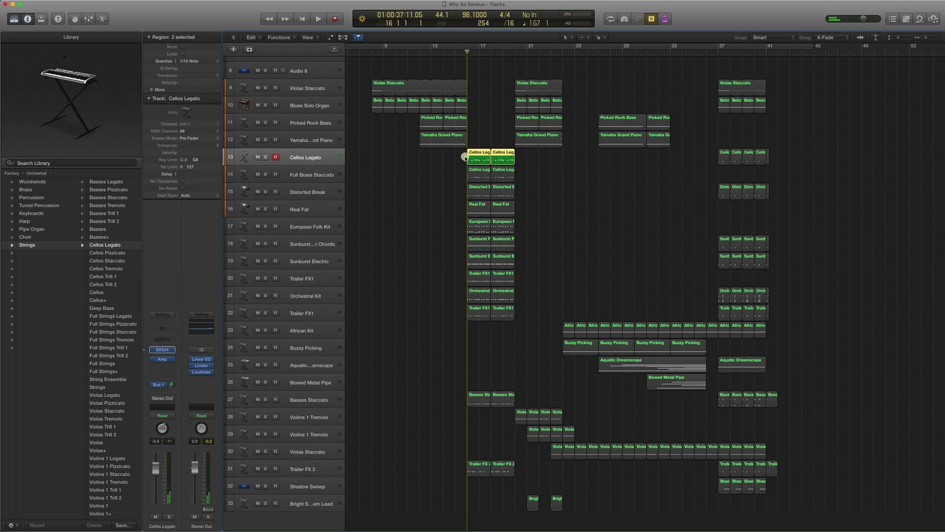
key(space)
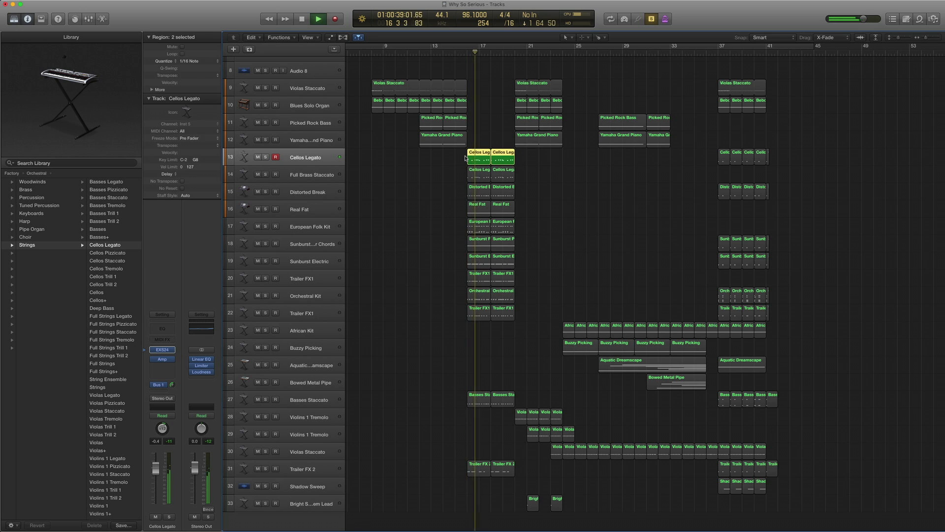
key(space)
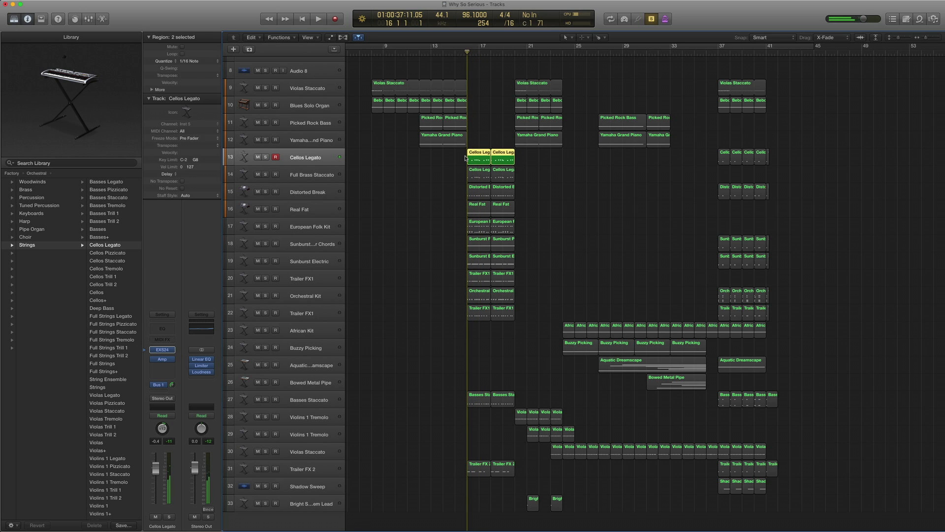
click(327, 176)
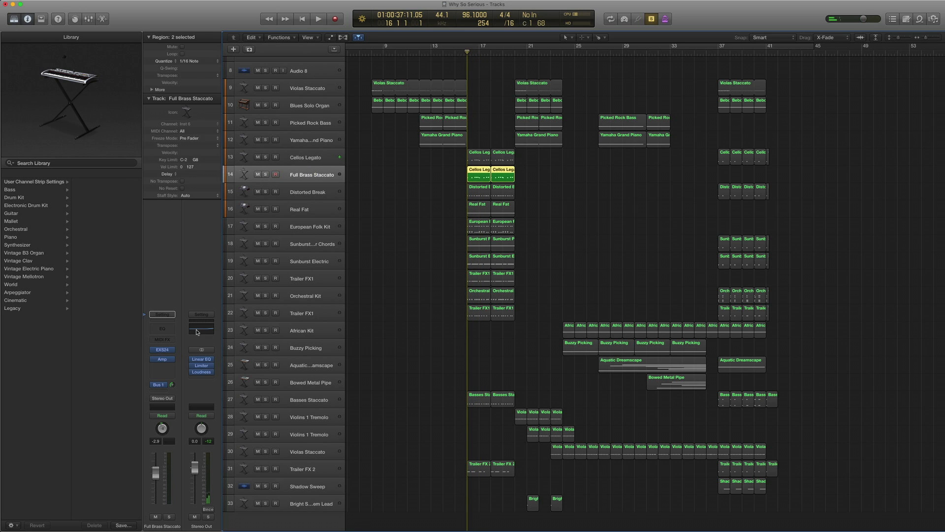
- Show the Full Brass Staccato patch in the Library and review its amp plug-in presets
click(144, 350)
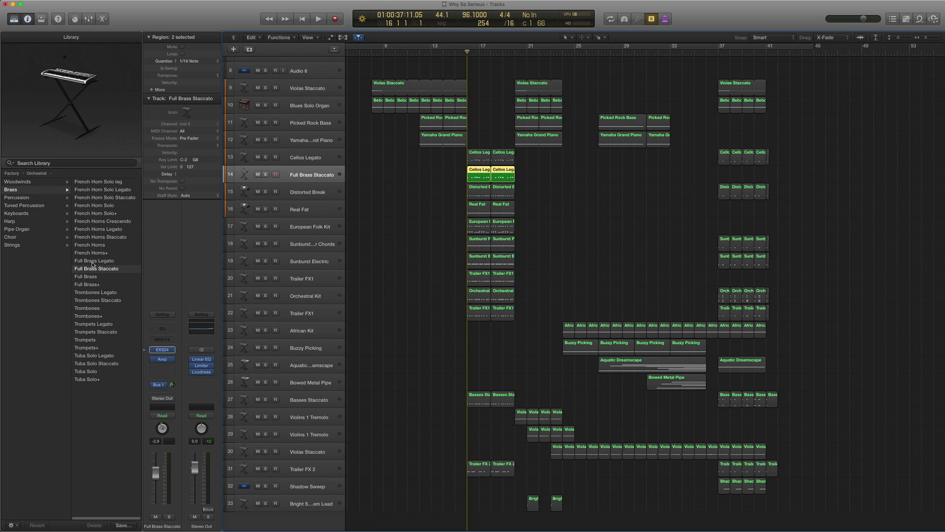
scroll(49, 241, left, 3)
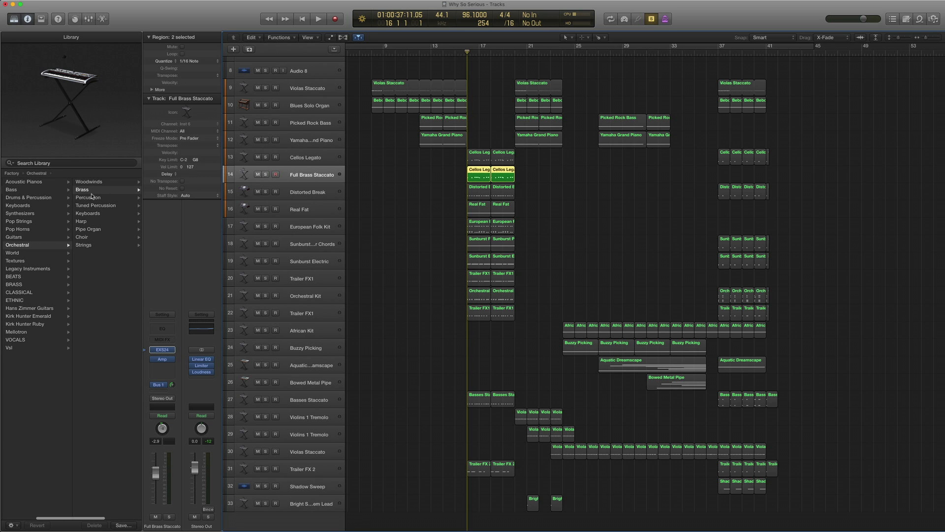
scroll(91, 196, right, 3)
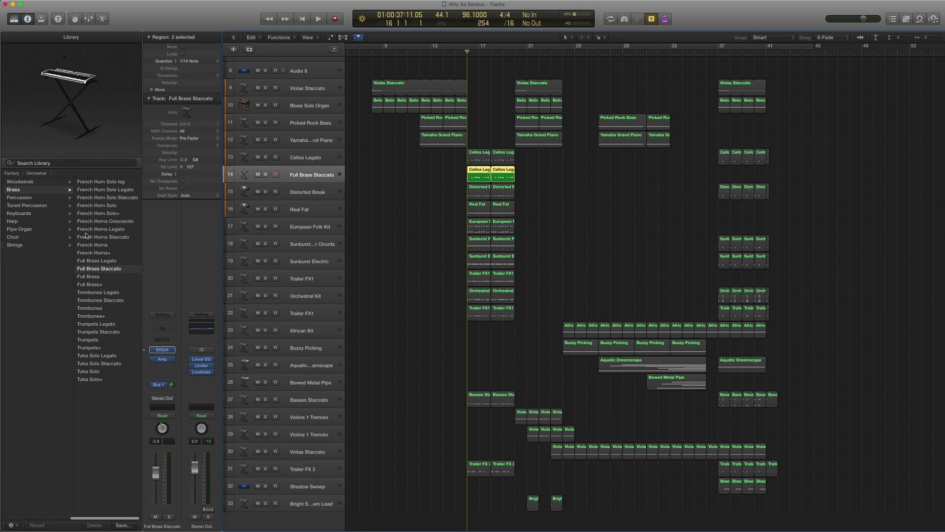
click(164, 360)
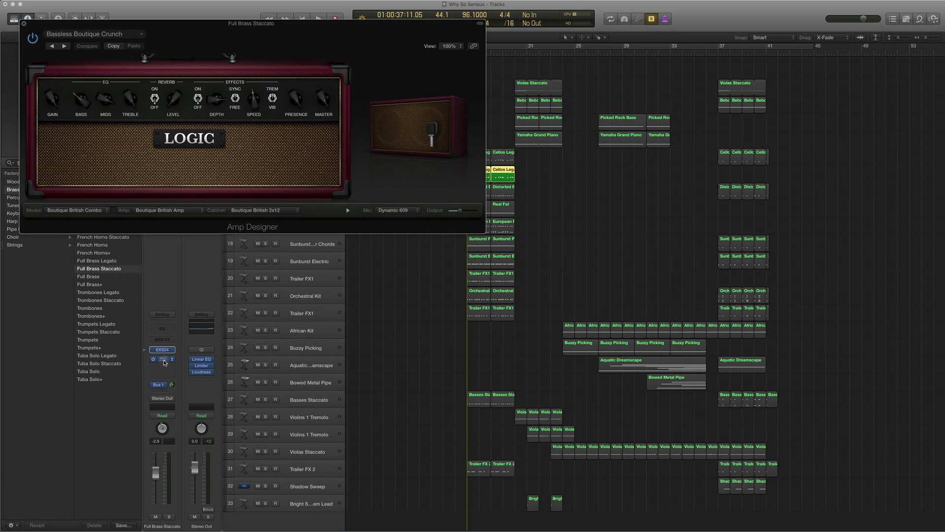
click(105, 34)
mouse_move(90, 213)
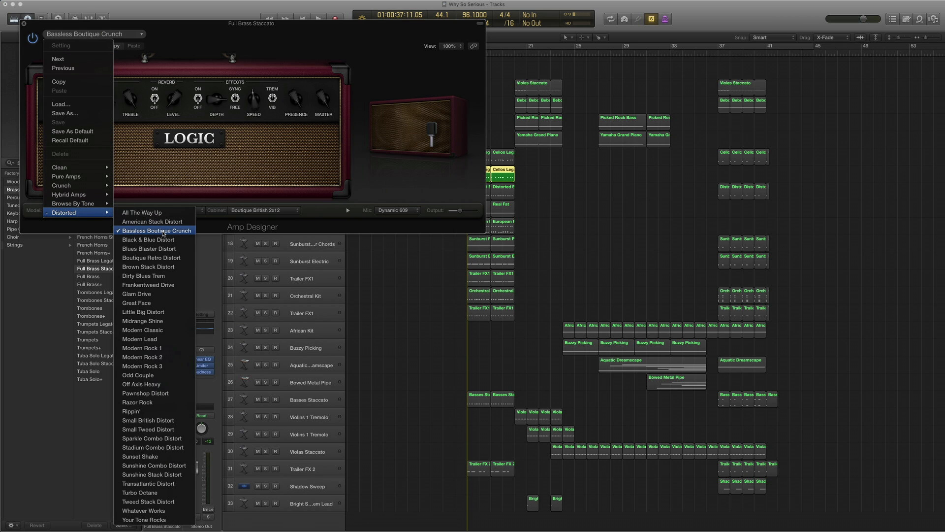
click(24, 24)
click(25, 25)
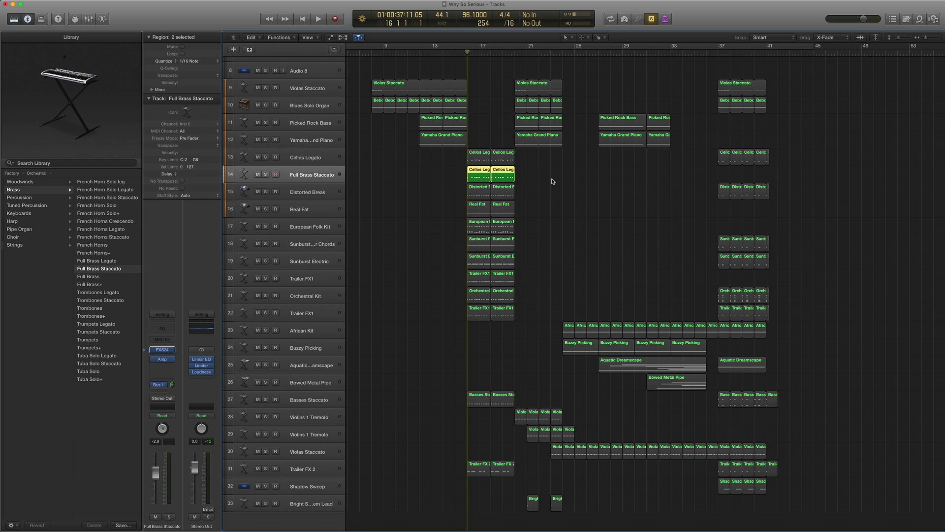
- Play the brass part alone, then together with the Cellos Legato regions from bar 16
key(space)
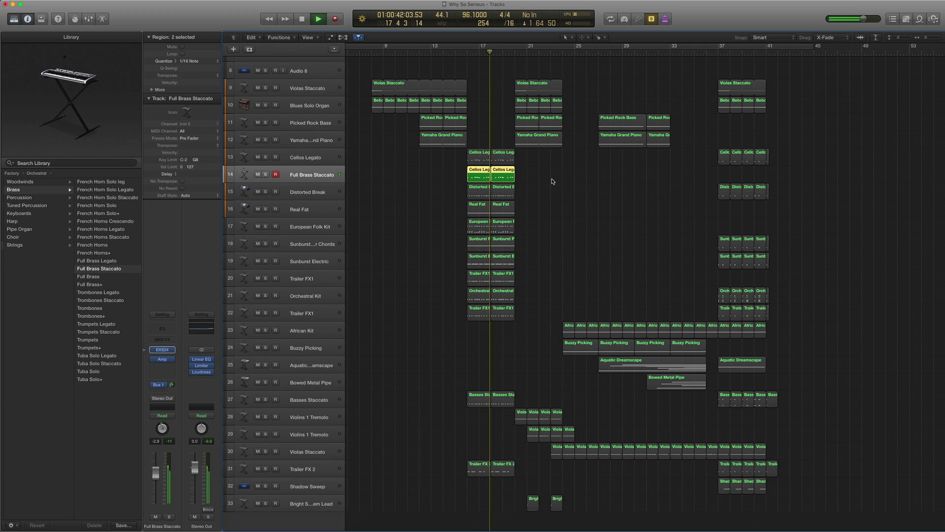
key(space)
drag(542, 179, 458, 150)
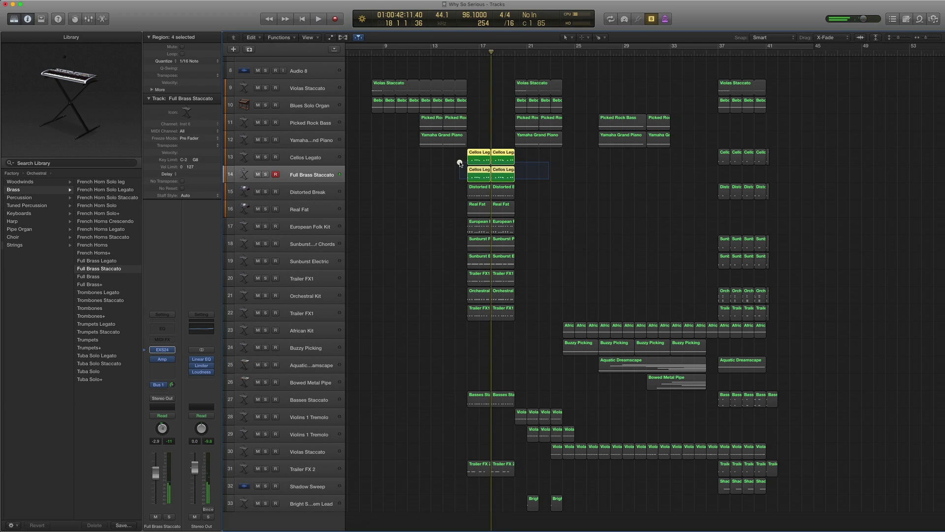
key(comma)
key(comma)
key(space)
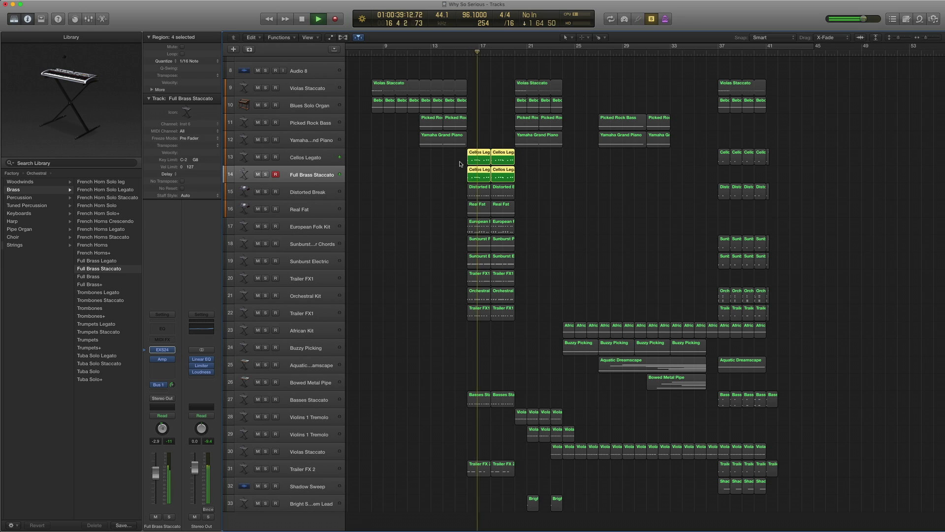
key(space)
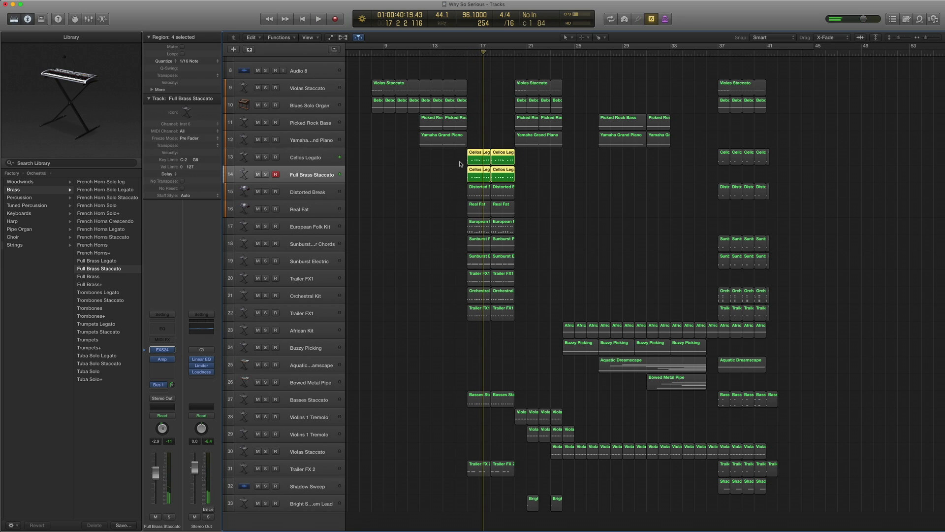
- Deselect the regions, turn solo off, and select the Distorted Break track
click(564, 179)
key(ctrl+s)
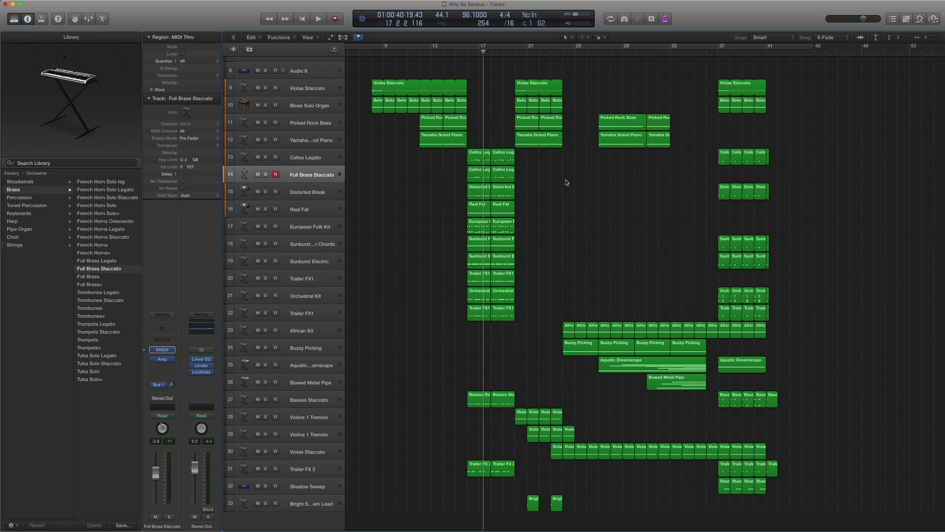
click(318, 192)
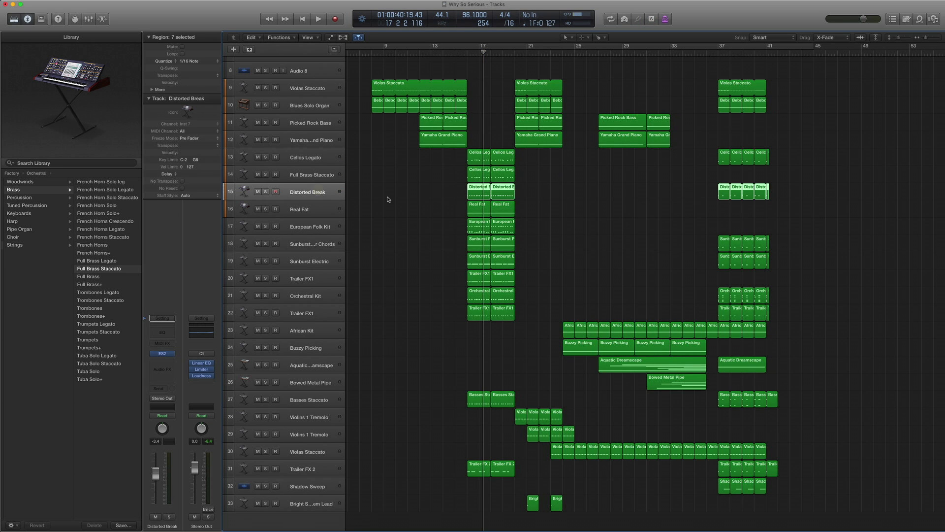
- Solo Distorted Break and browse its ES2 Synth Bass presets without changing anything
key(ctrl+s)
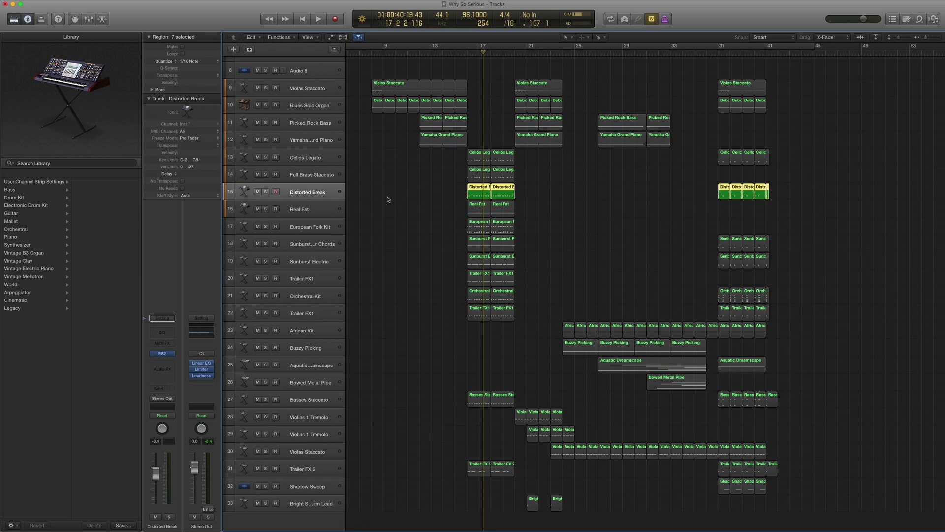
click(163, 353)
click(118, 35)
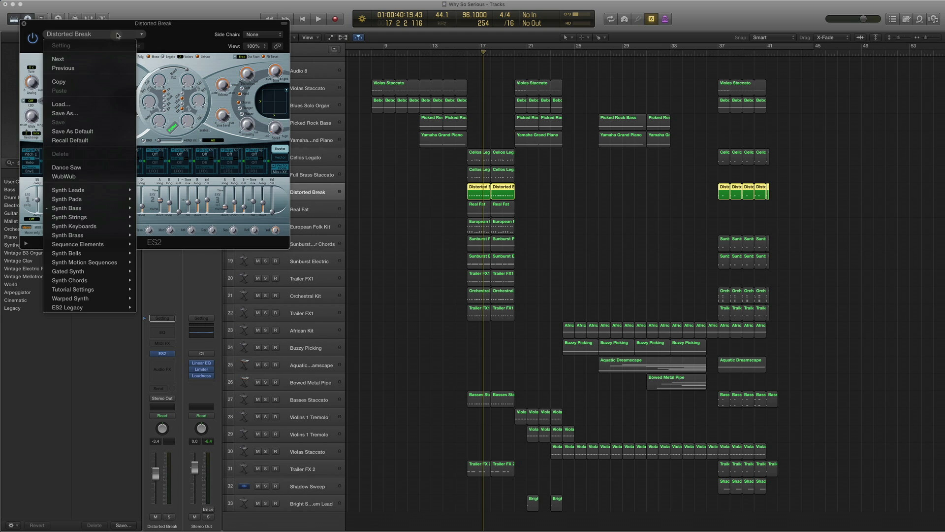
mouse_move(86, 210)
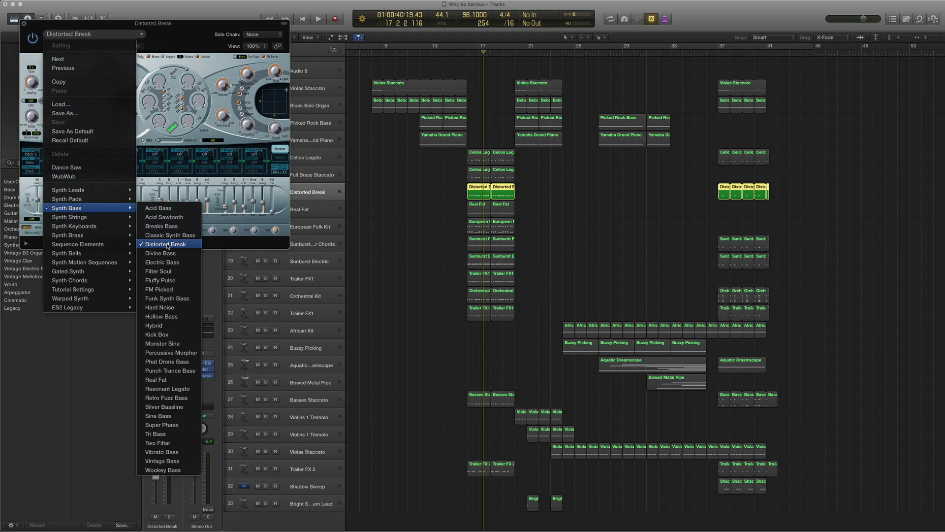
click(30, 34)
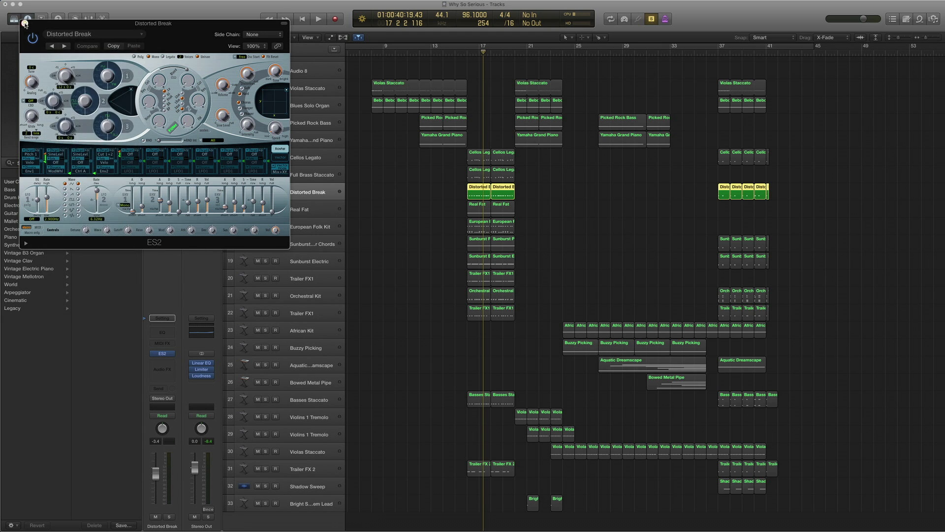
click(24, 23)
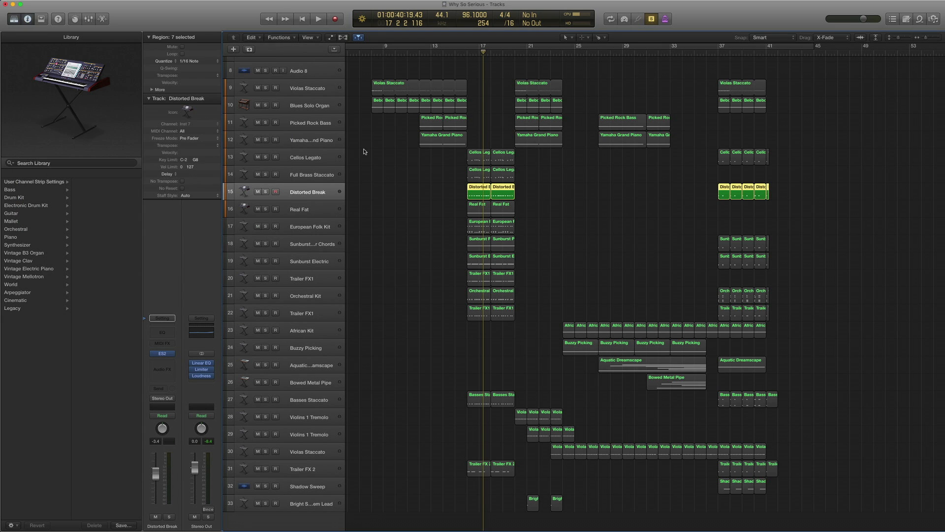
- Open the Distorted Break region in the Piano Roll, play it, and reopen the ES2 synth
double_click(480, 188)
key(shift+space)
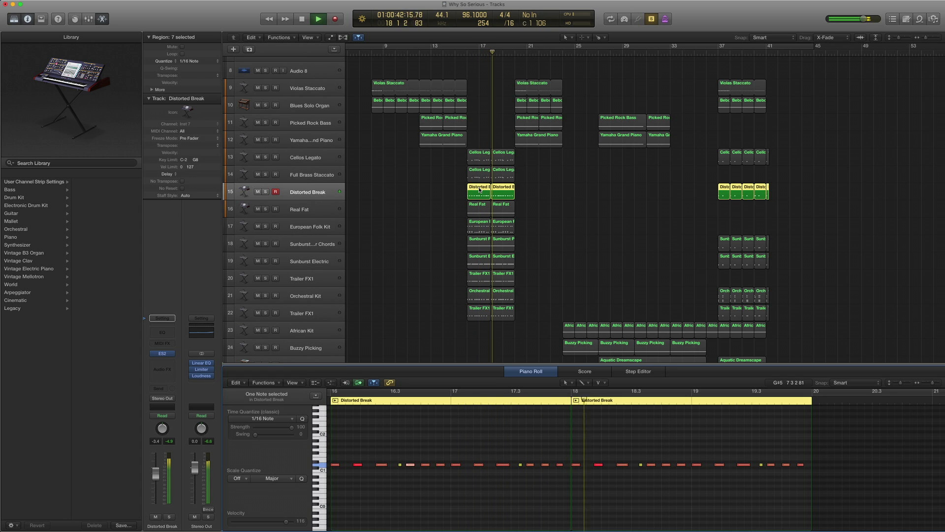
key(space)
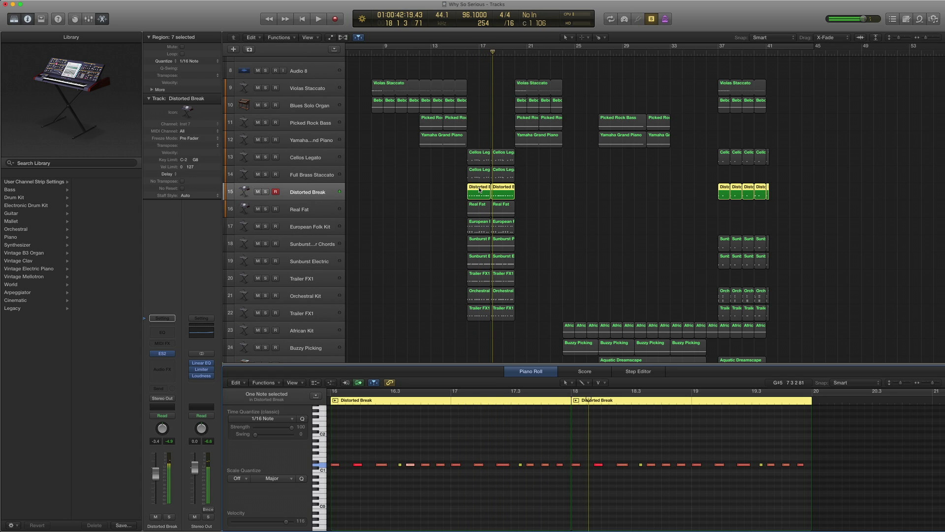
click(160, 353)
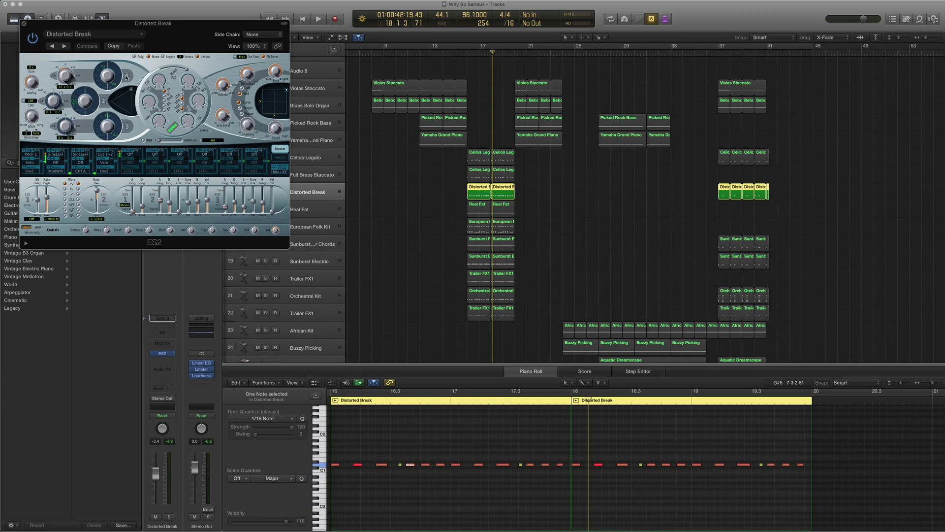
- Select the Real Fat track and check its ES2 presets, keeping the Real Fat preset
click(24, 24)
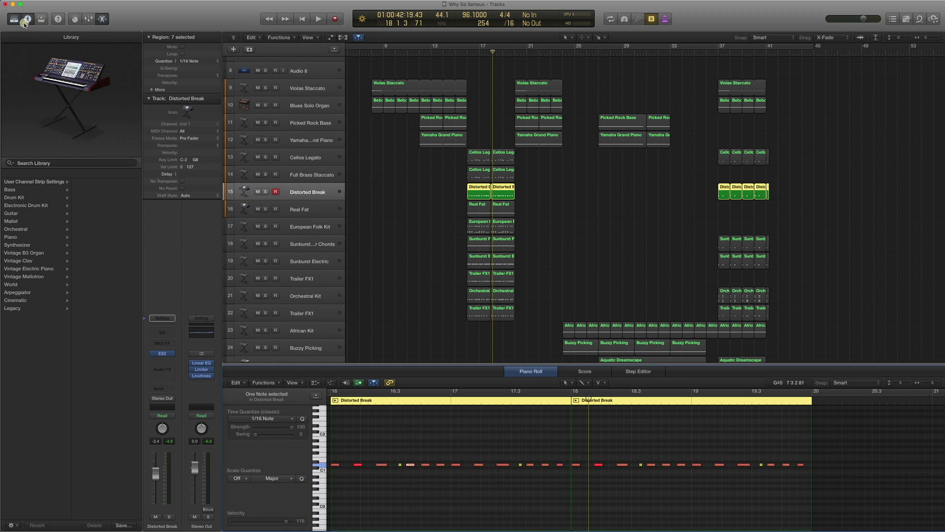
click(303, 209)
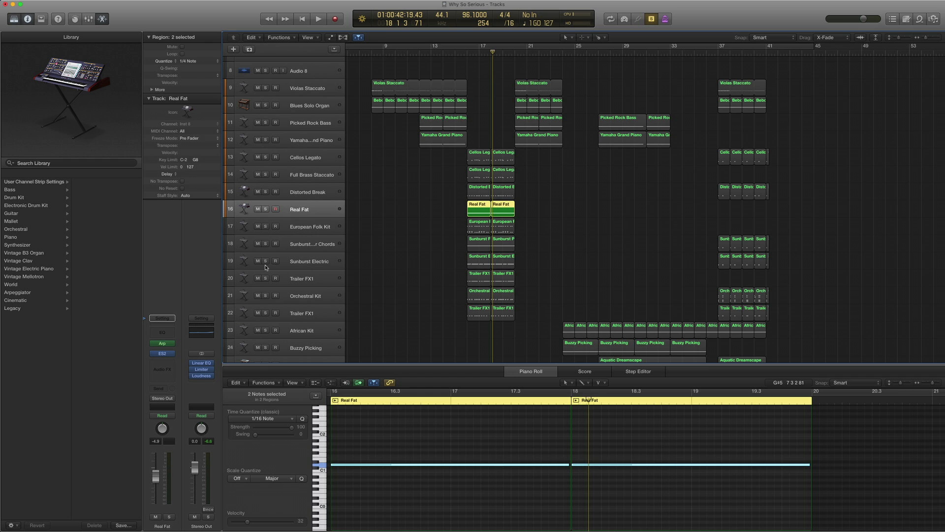
click(162, 353)
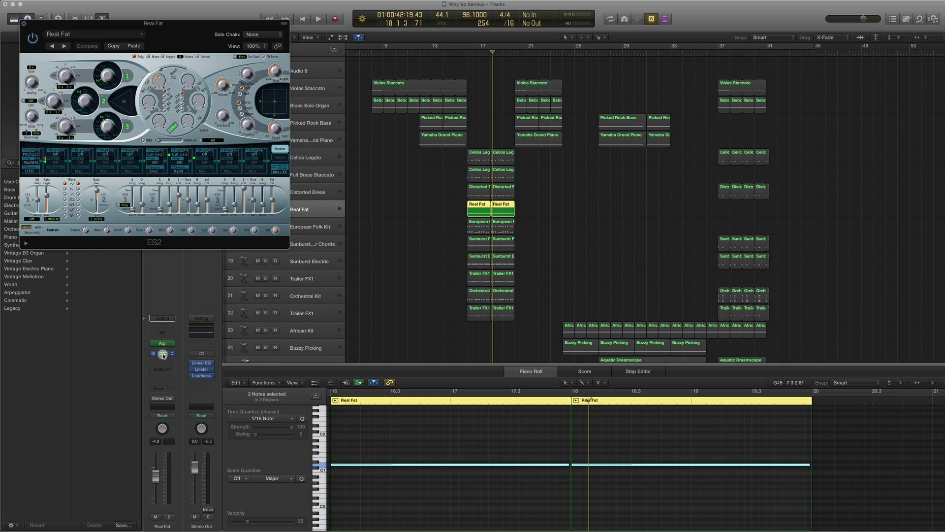
click(68, 34)
mouse_move(95, 210)
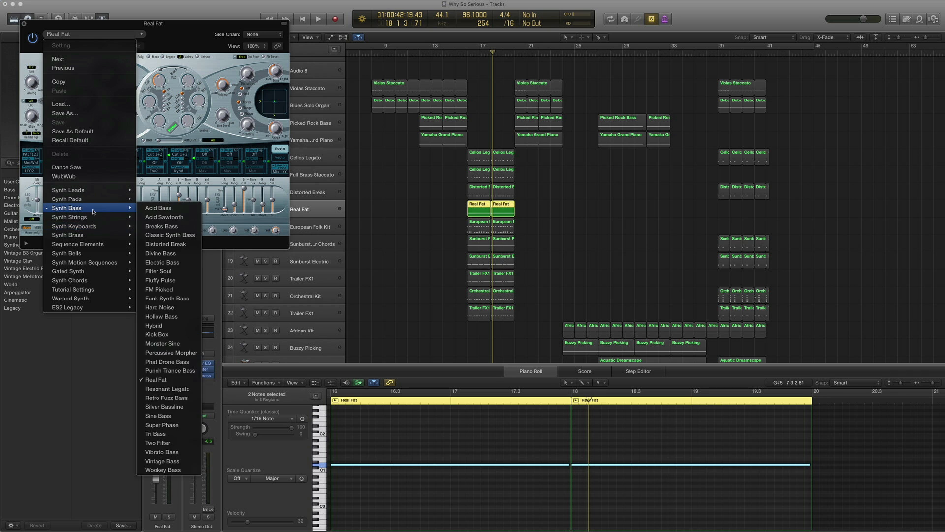
click(155, 384)
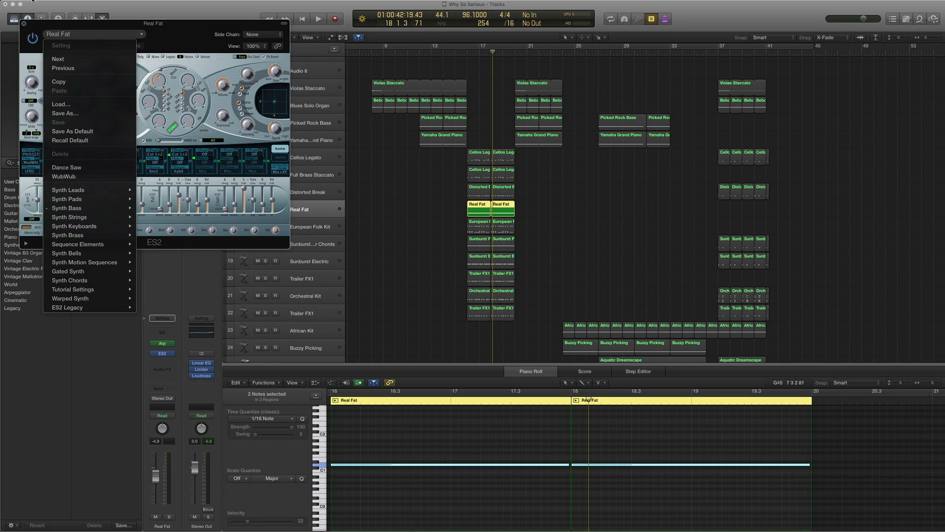
click(24, 23)
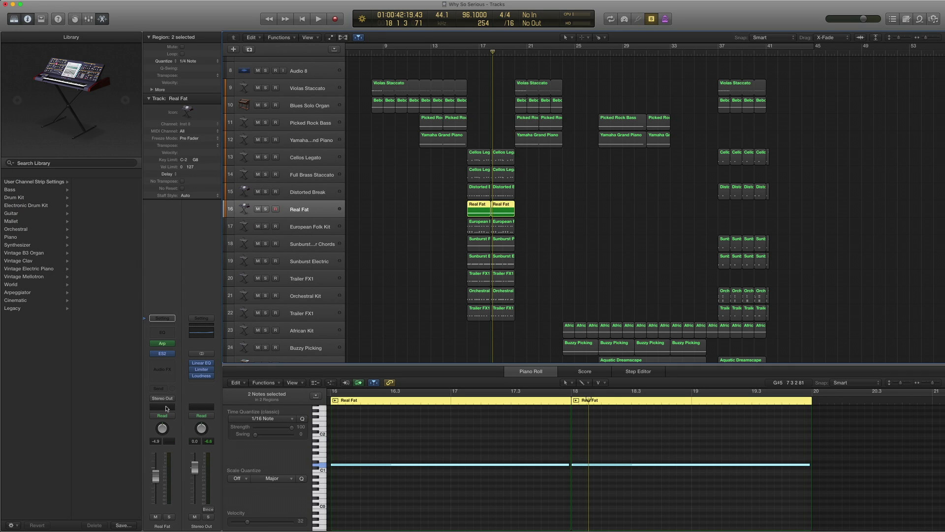
- Bypass the Arpeggiator on Real Fat and play both Real Fat regions
click(154, 345)
click(149, 344)
click(152, 345)
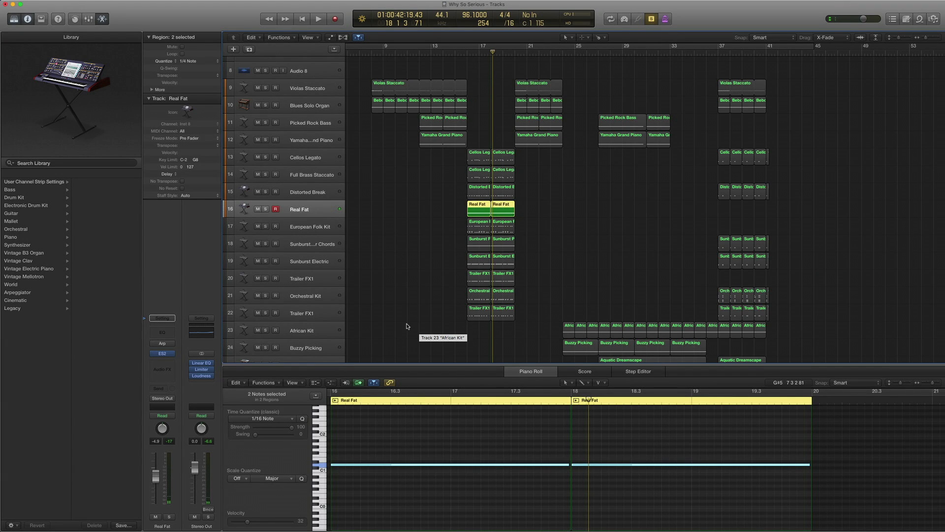
mouse_move(153, 344)
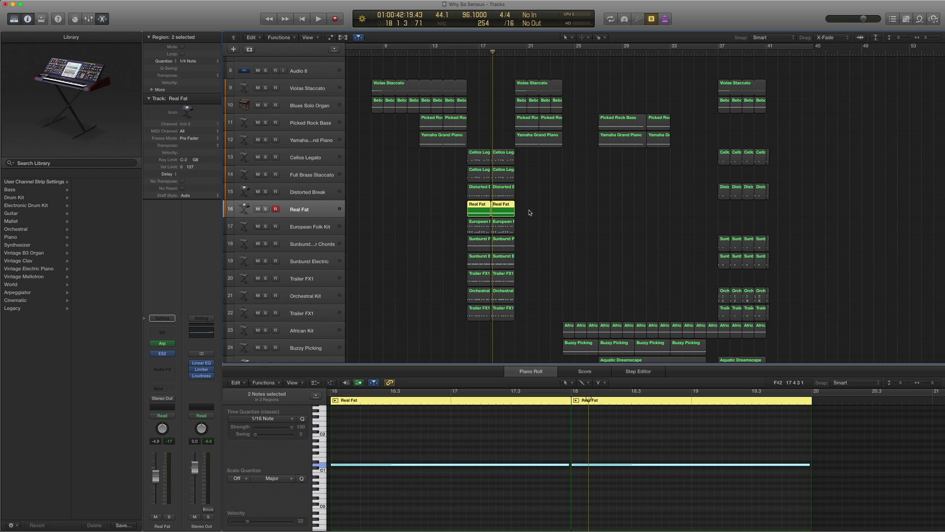
drag(529, 211, 471, 209)
key(shift+space)
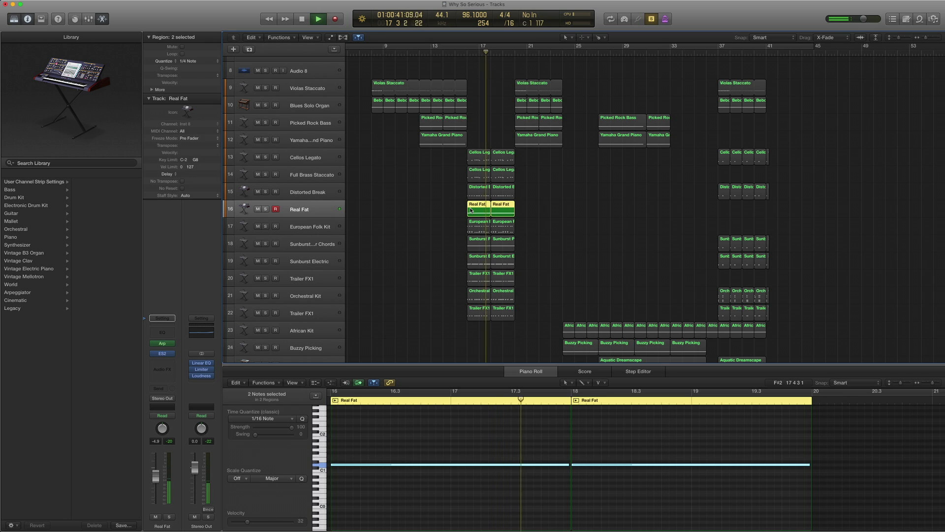
key(space)
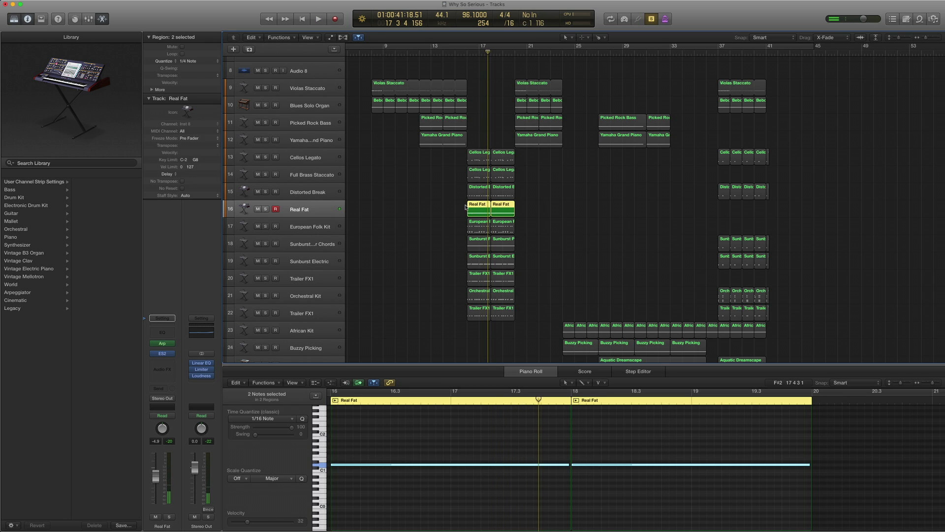
- Play Real Fat with the Distorted Break regions, turn solo off, and select Distorted Break
drag(536, 208, 463, 186)
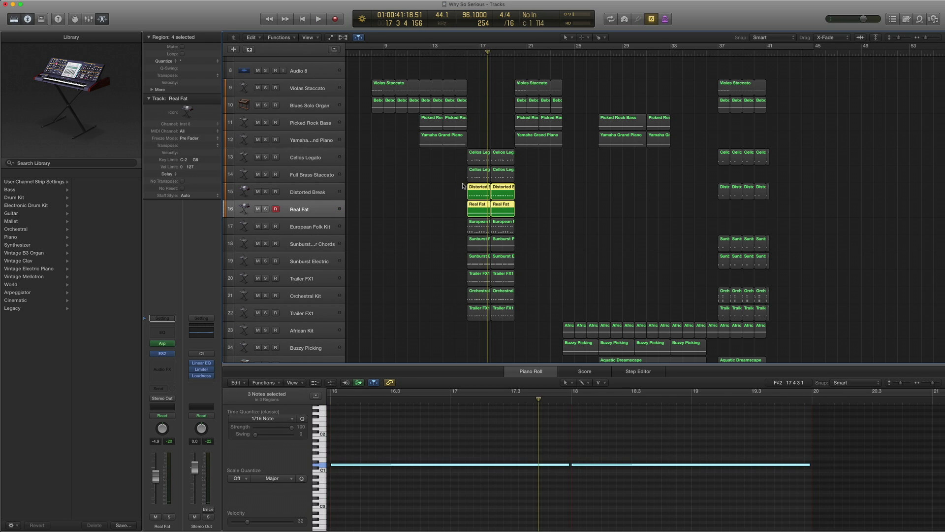
key(space)
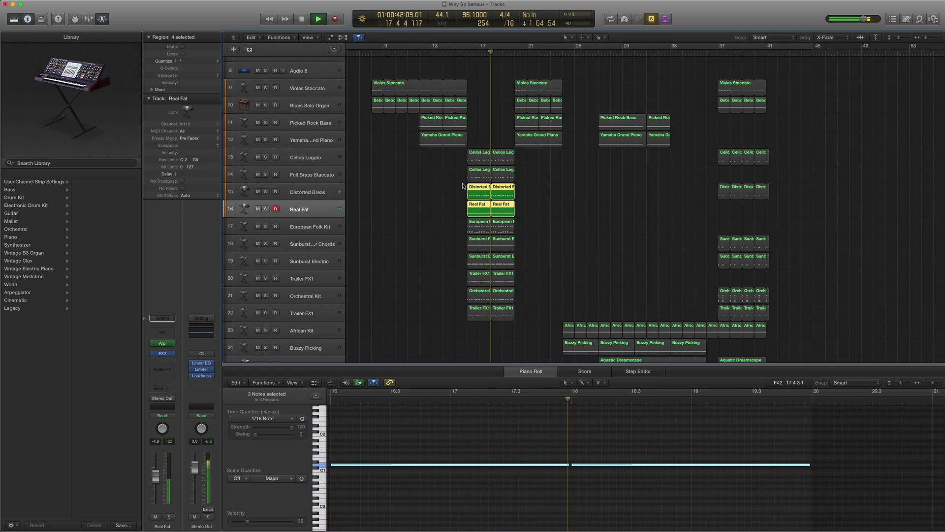
key(space)
key(ctrl+s)
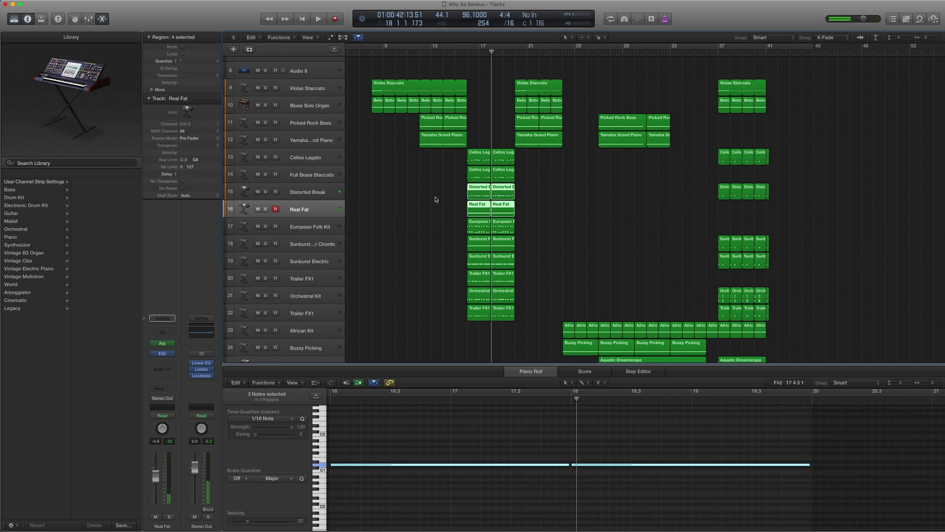
drag(436, 200, 516, 190)
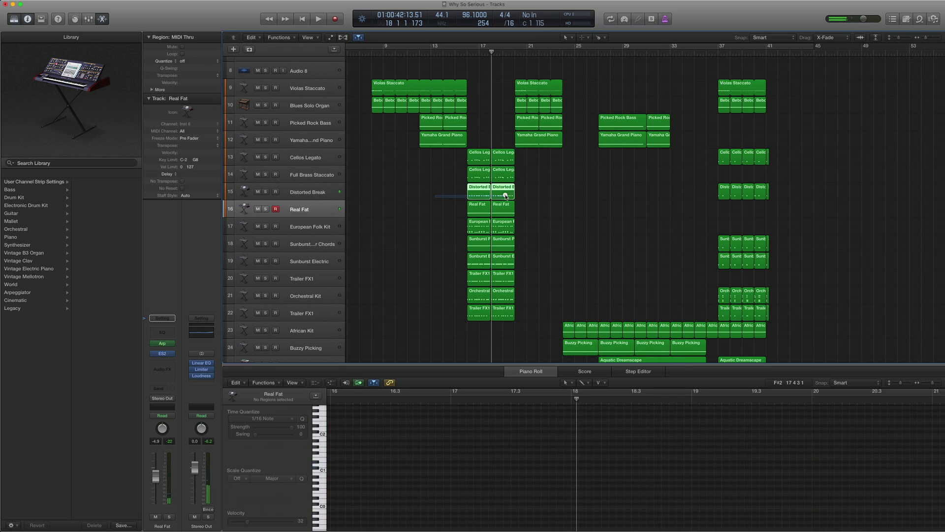
click(316, 191)
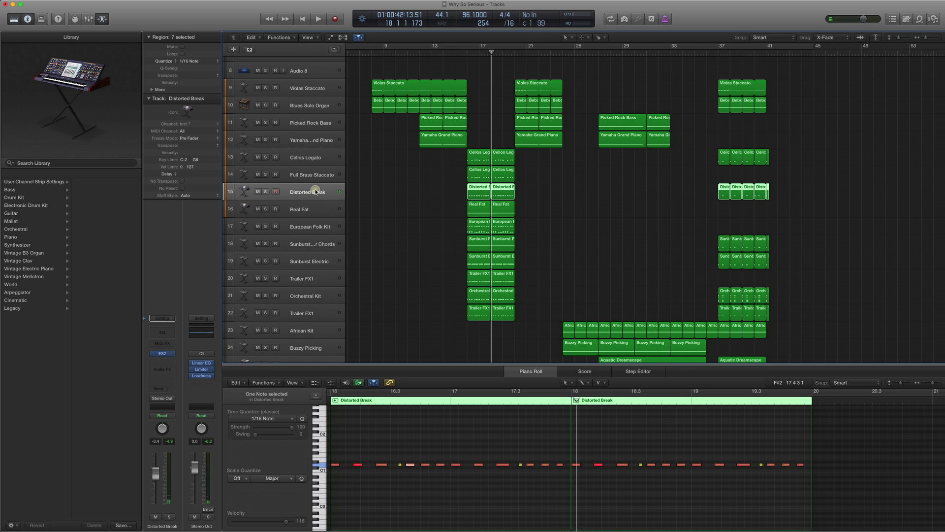
- Select the European Folk Kit track and its two regions, and show its patch in the Library
click(315, 231)
drag(557, 225, 442, 227)
key(comma)
key(comma)
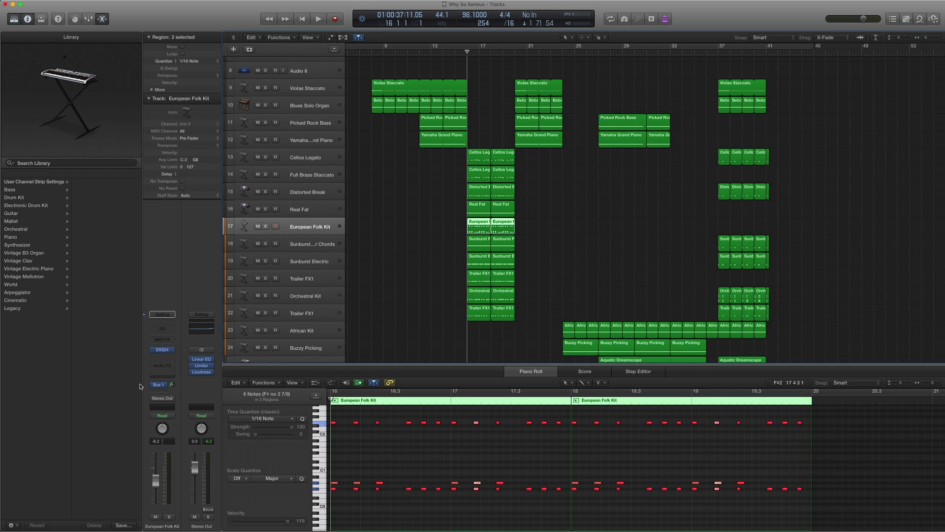
click(143, 349)
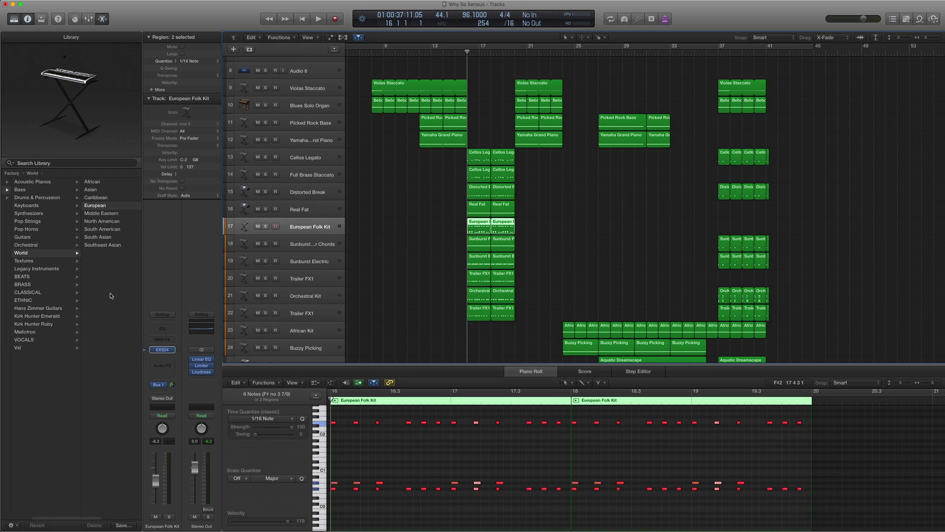
scroll(111, 295, left, 3)
scroll(71, 261, right, 3)
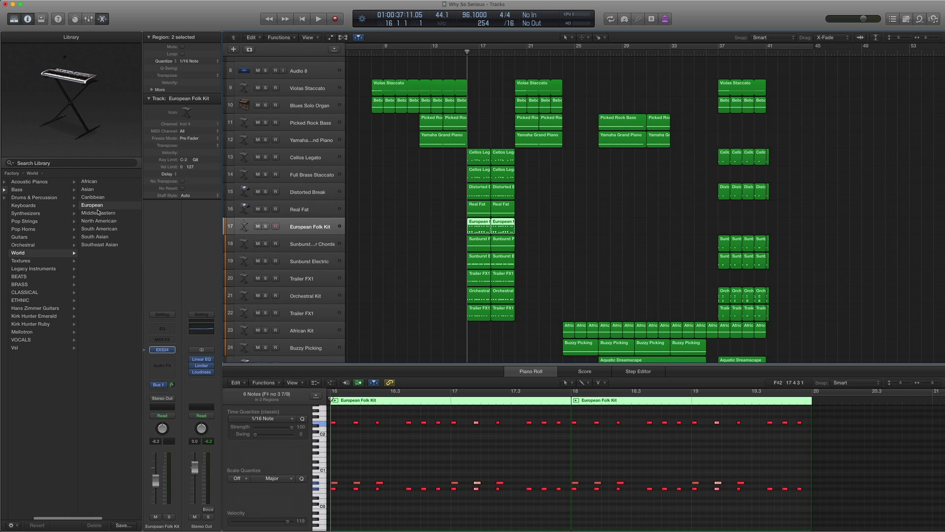
scroll(98, 212, right, 3)
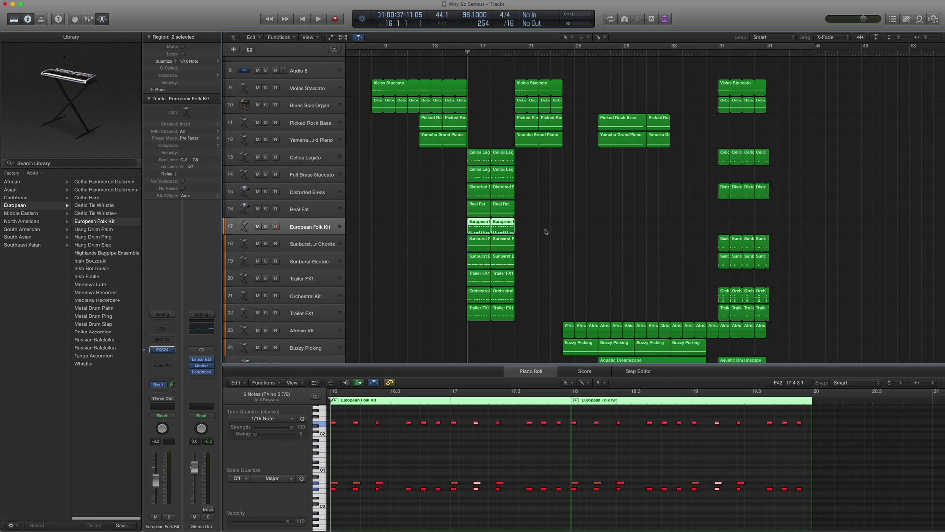
scroll(416, 473, left, 3)
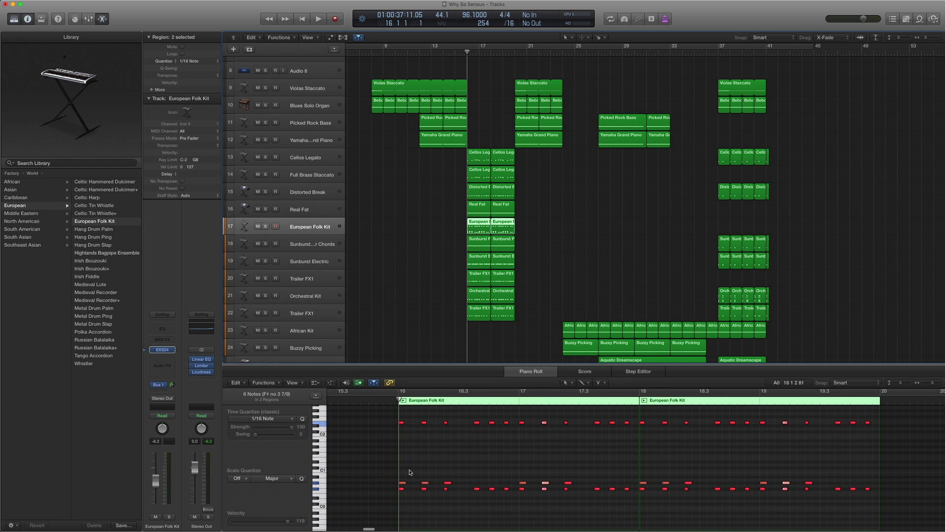
- Inspect the high note at bar 16 and play the European Folk Kit part solo
drag(402, 495, 405, 479)
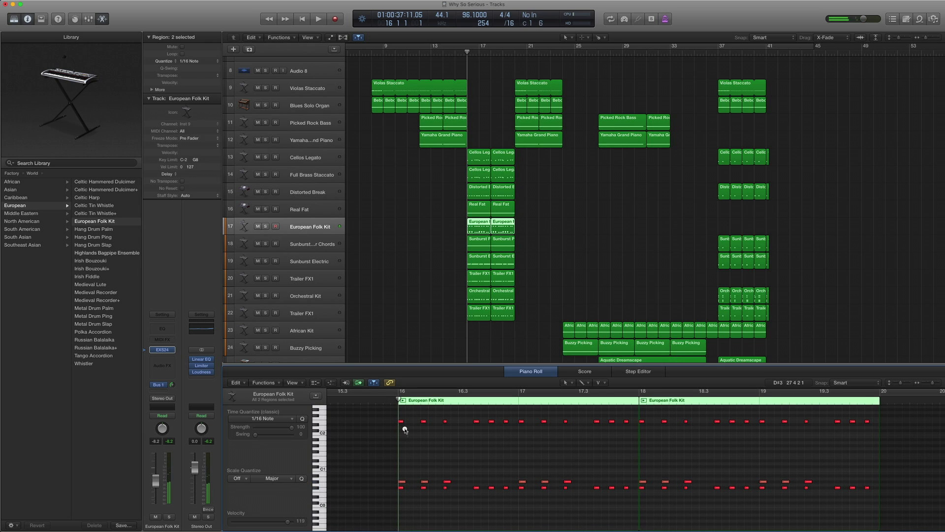
click(402, 421)
click(402, 422)
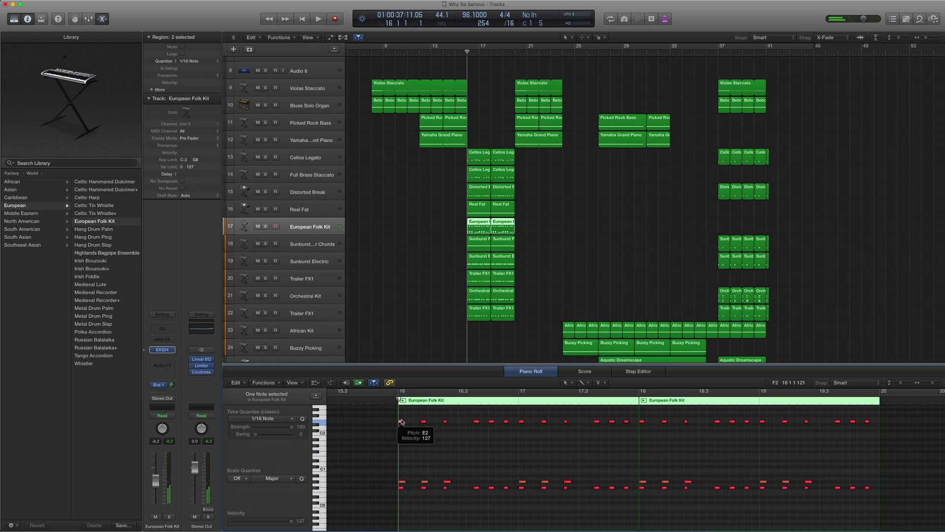
key(ctrl+s)
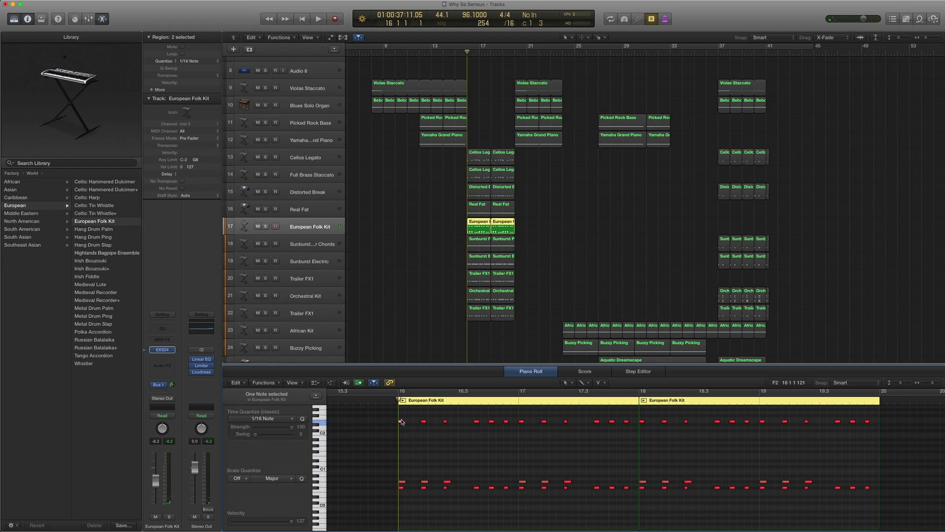
key(space)
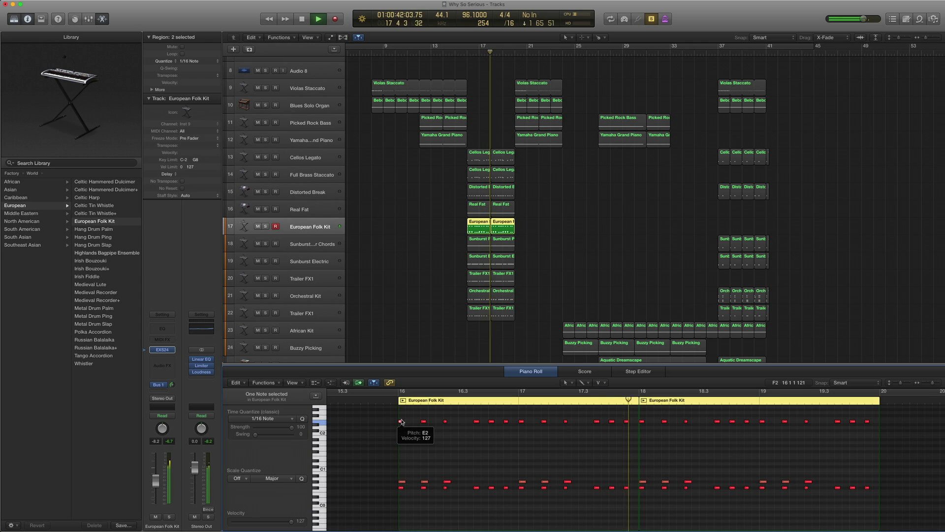
key(space)
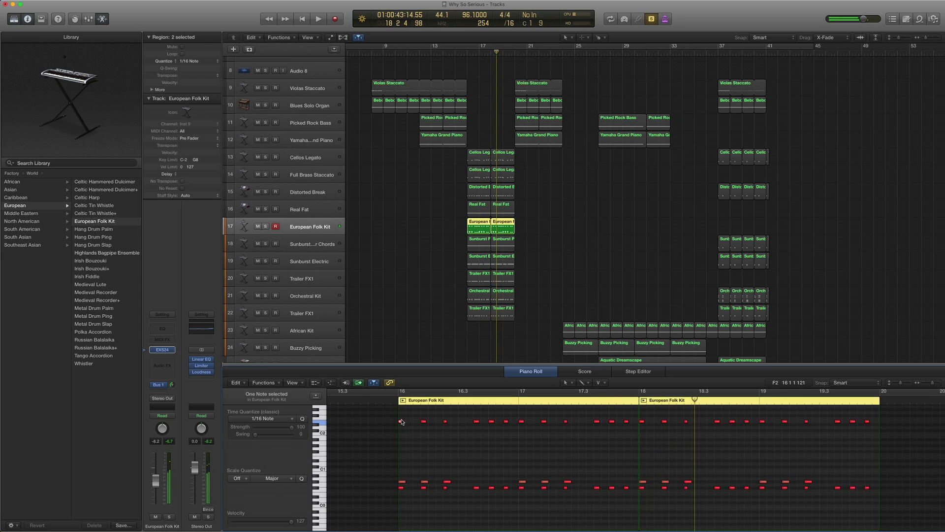
key(ctrl+s)
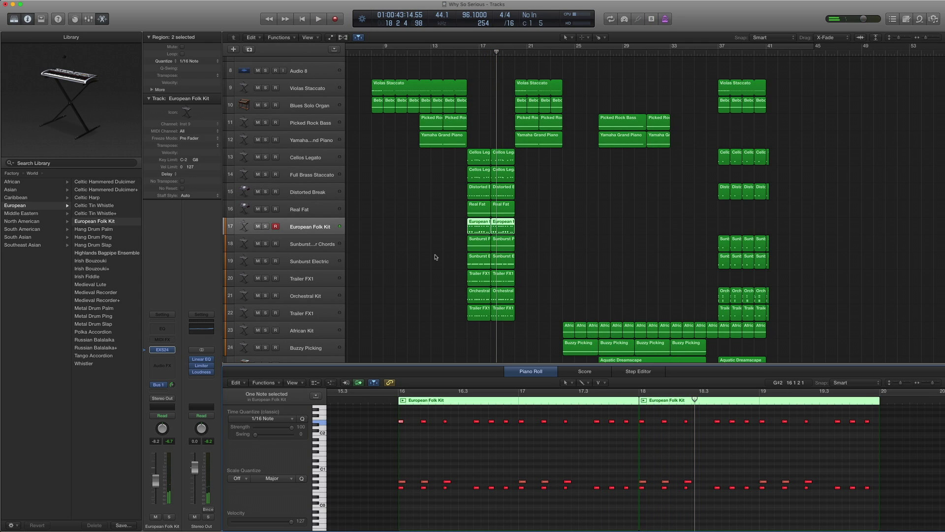
- Solo and play tracks 15–17 together from bar 16, then select Sunburst Power Chords
drag(530, 232, 468, 194)
key(ctrl+s)
key(comma)
key(comma)
key(comma)
key(comma)
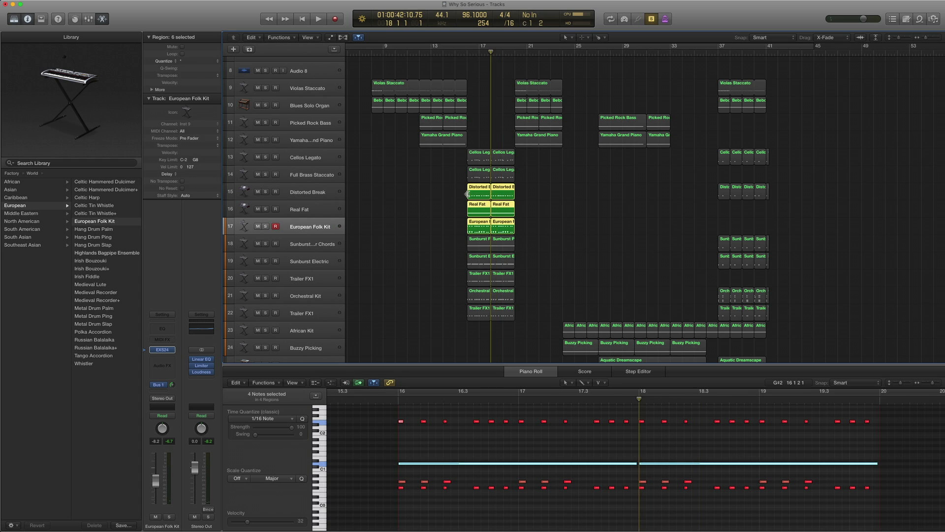
key(period)
key(space)
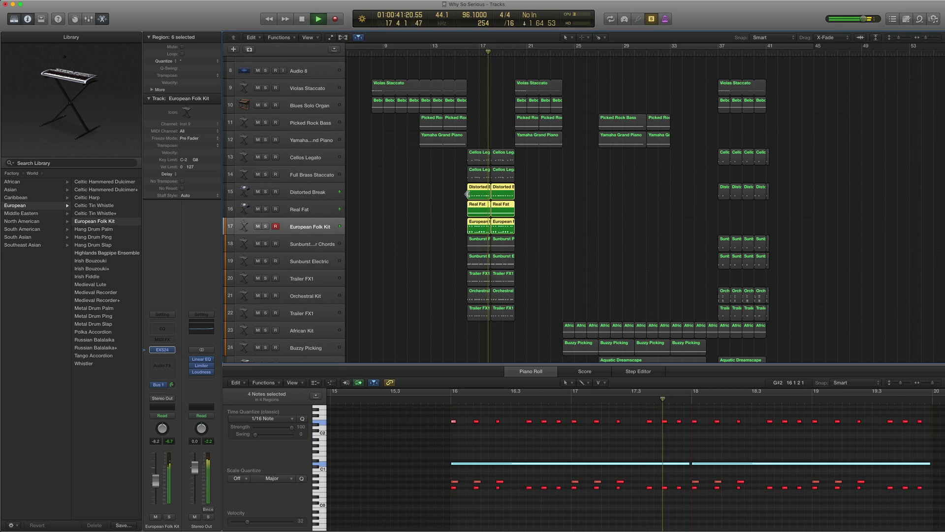
key(space)
key(ctrl+s)
scroll(453, 209, right, 1)
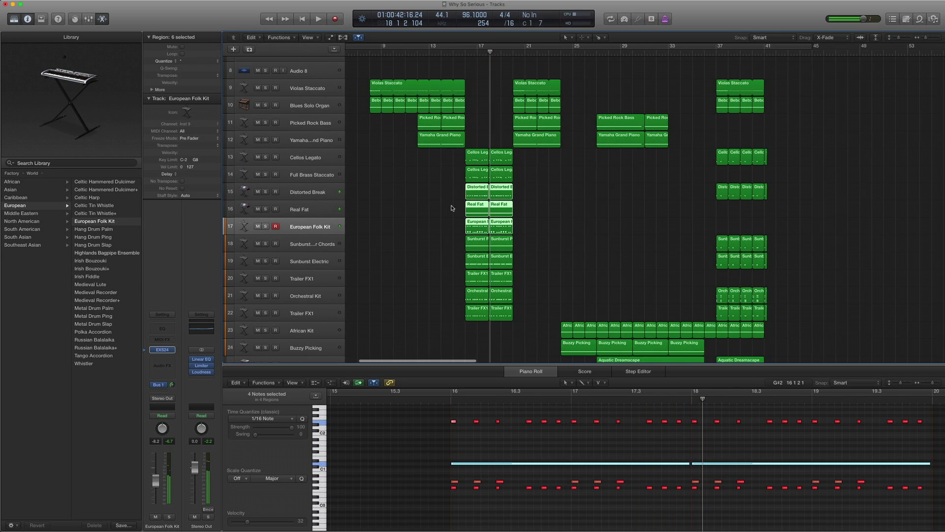
click(317, 244)
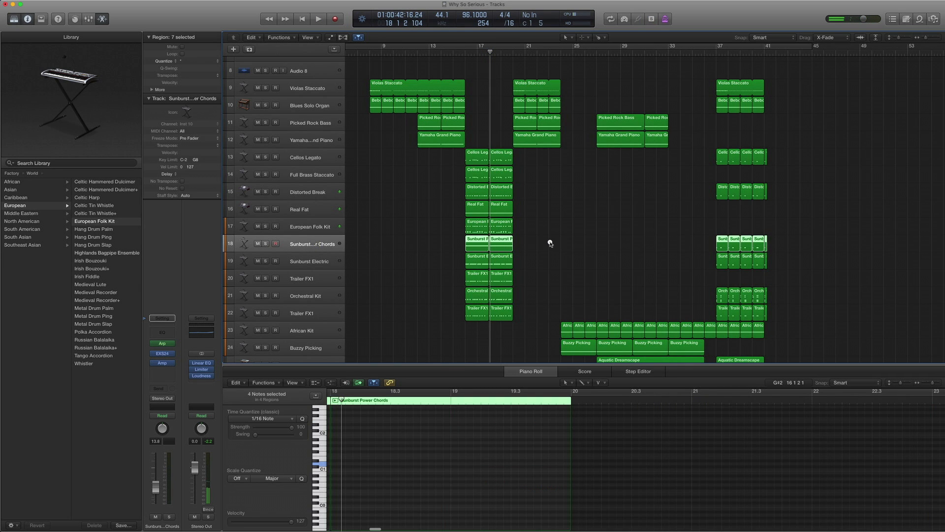
- Show the Sunburst Power Chords patch under Electric Guitars and check its Modern Classic amp preset
drag(550, 243, 469, 241)
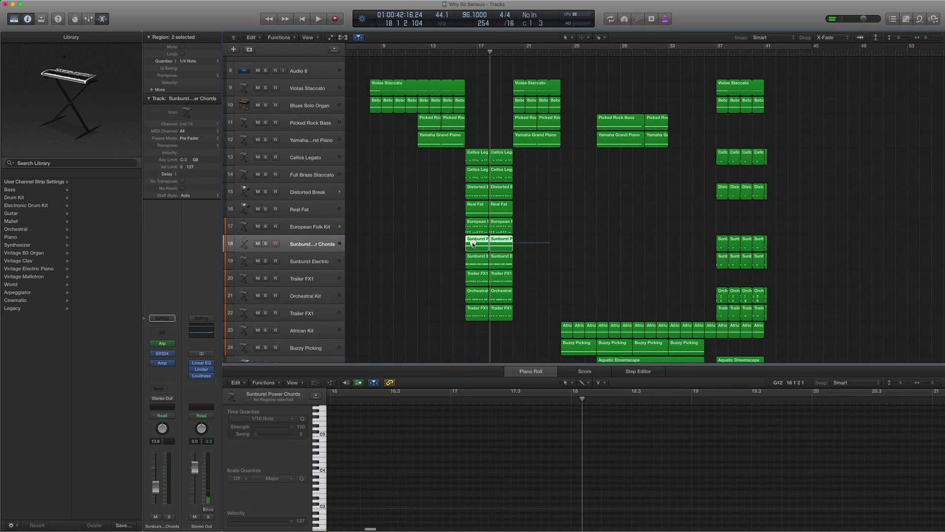
click(146, 354)
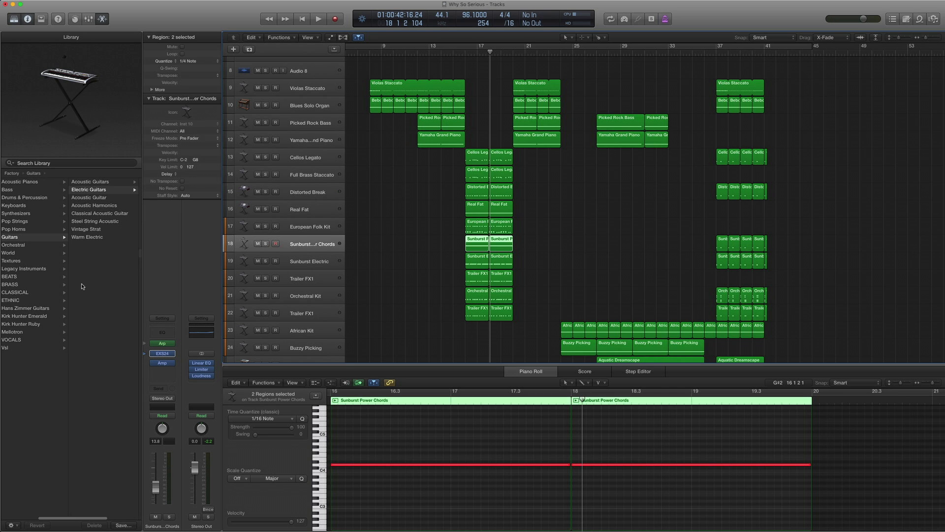
click(91, 191)
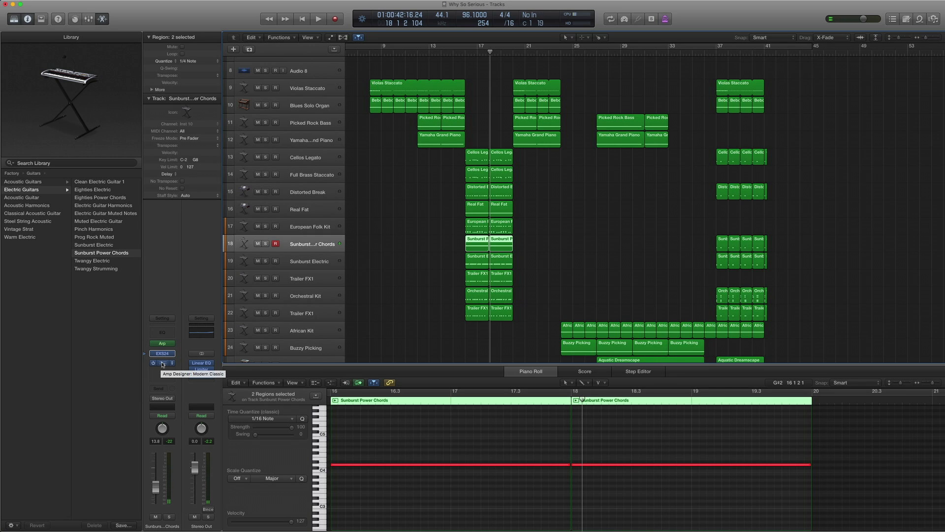
click(163, 364)
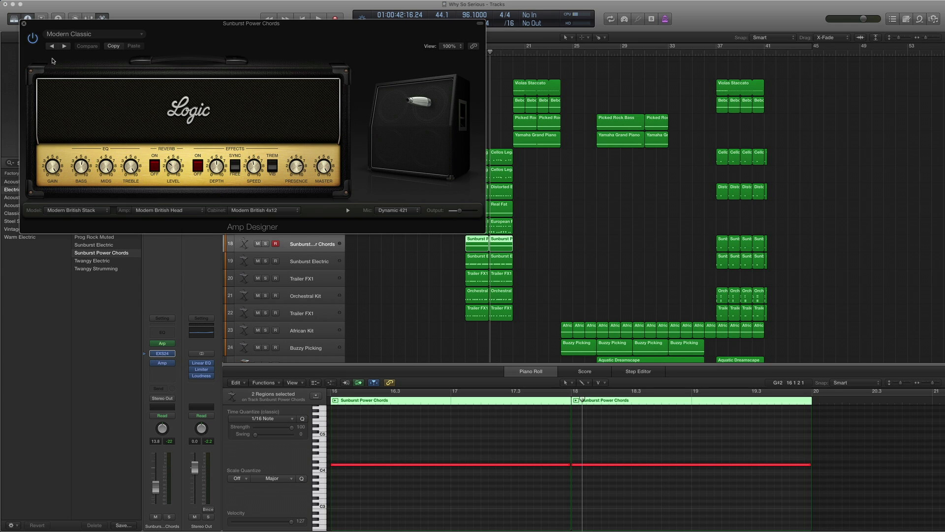
click(65, 35)
mouse_move(81, 216)
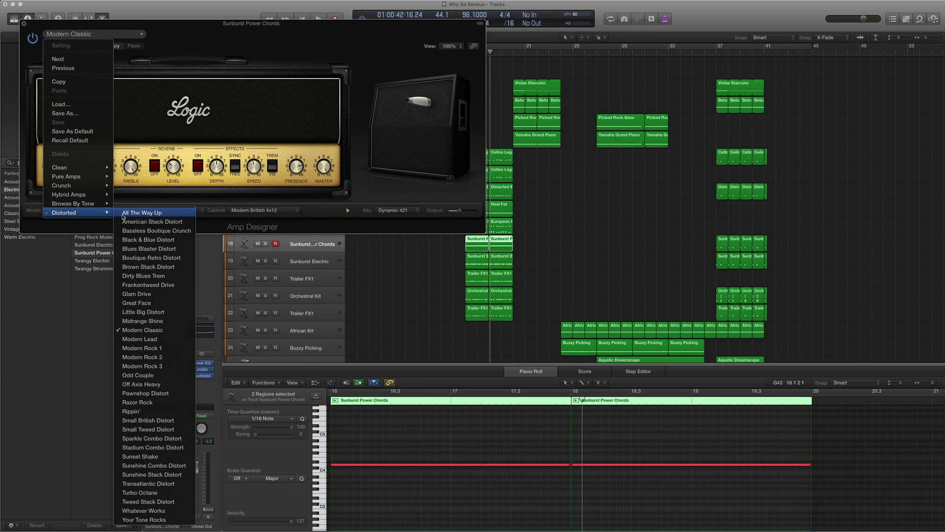
click(25, 23)
click(24, 24)
- Solo and play both Sunburst Power Chords regions from bar 16, then unsolo them
drag(546, 252, 474, 238)
key(s)
key(comma)
key(comma)
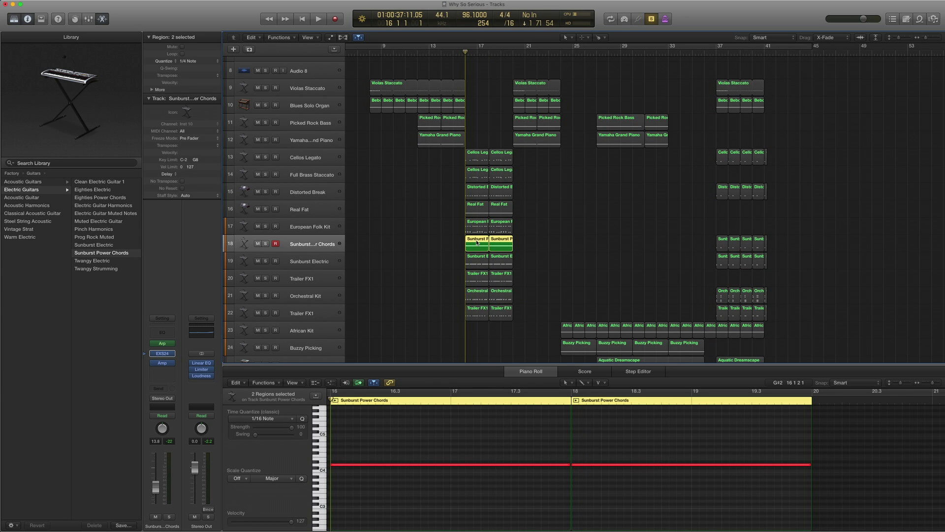
key(space)
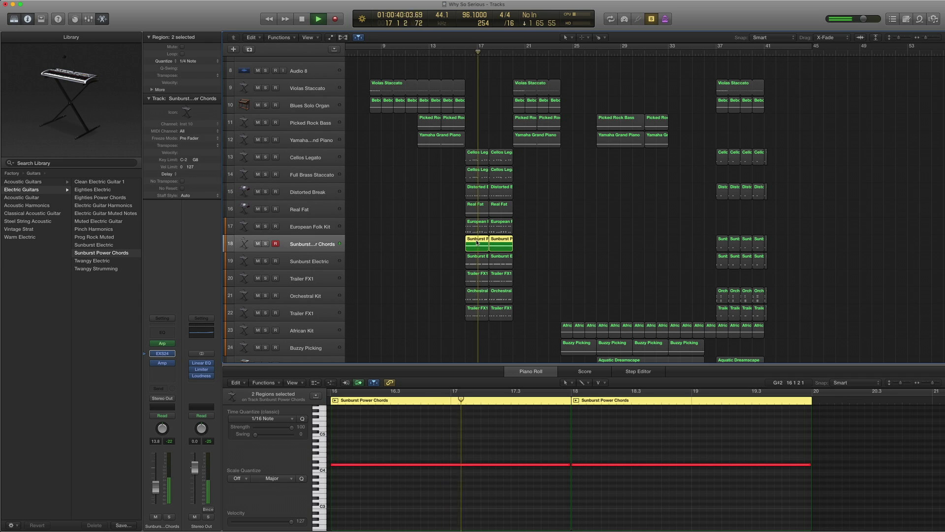
key(space)
key(s)
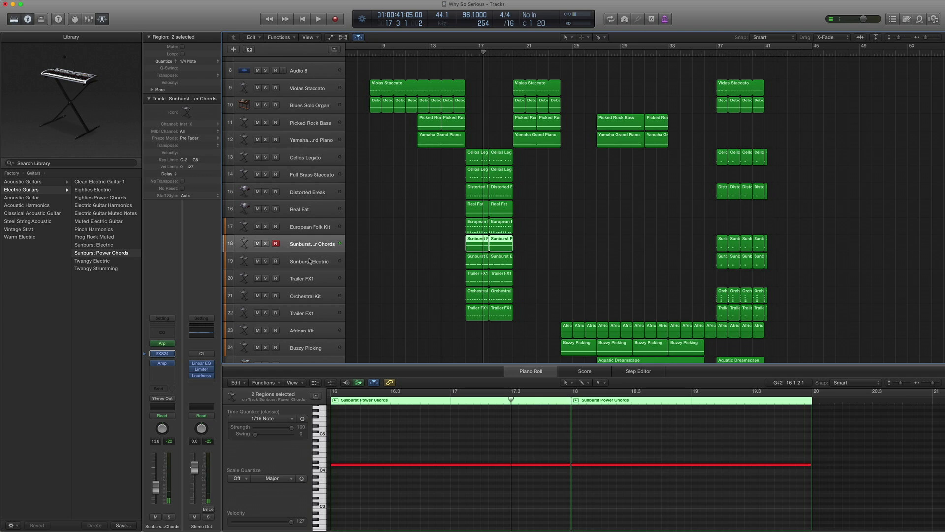
click(309, 260)
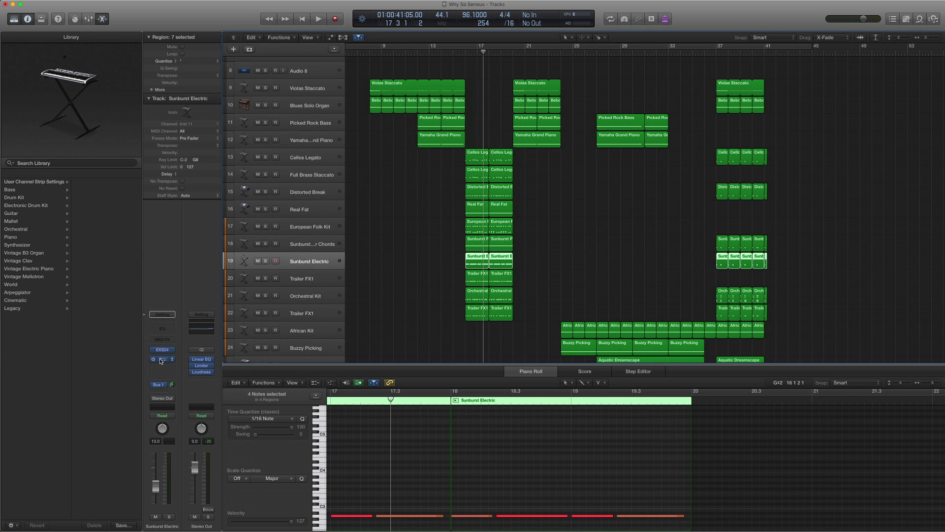
click(11, 213)
click(55, 190)
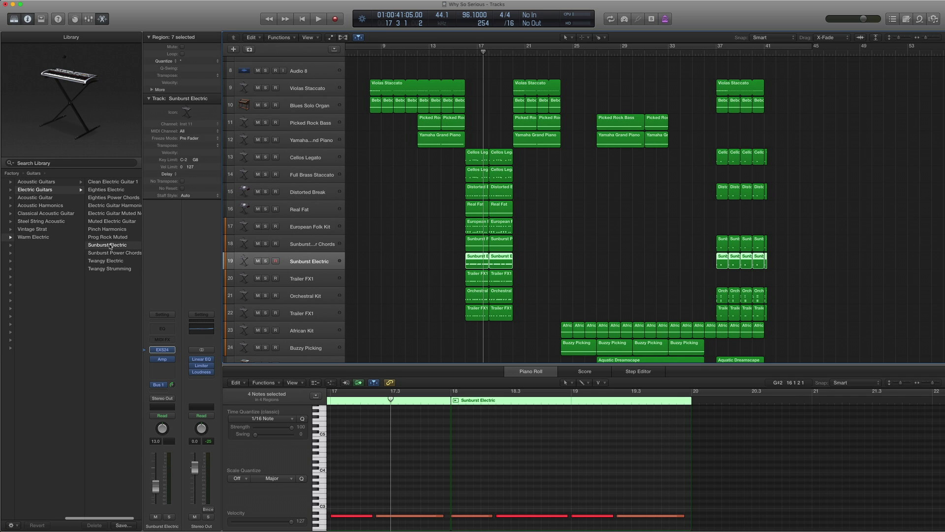
scroll(436, 450, down, 3)
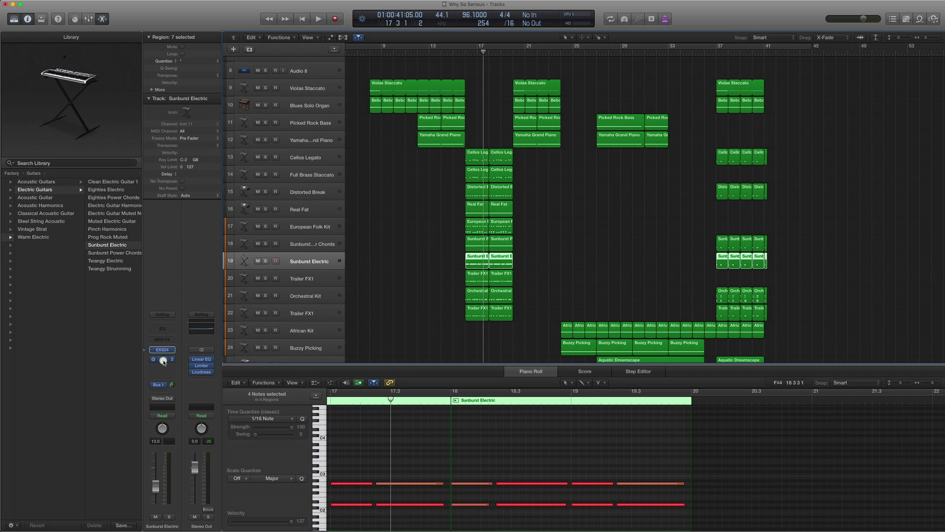
click(164, 361)
click(96, 34)
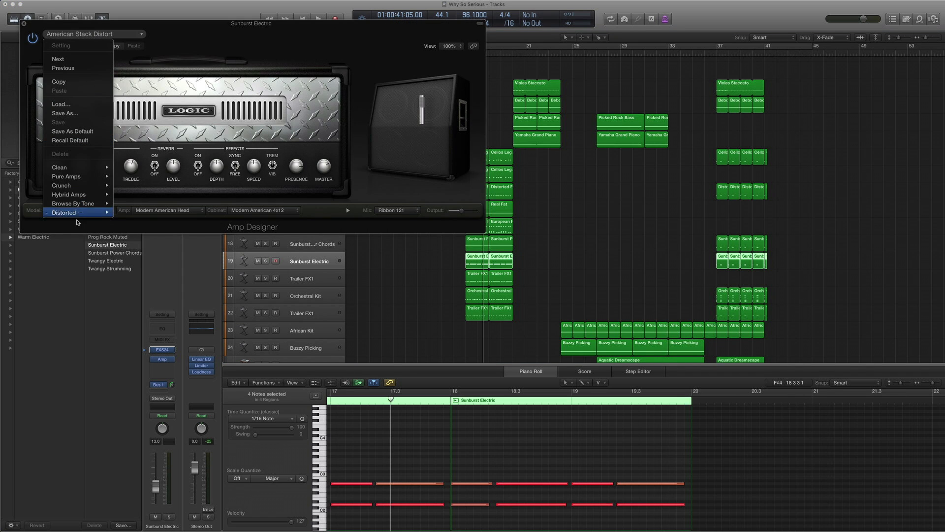
mouse_move(82, 213)
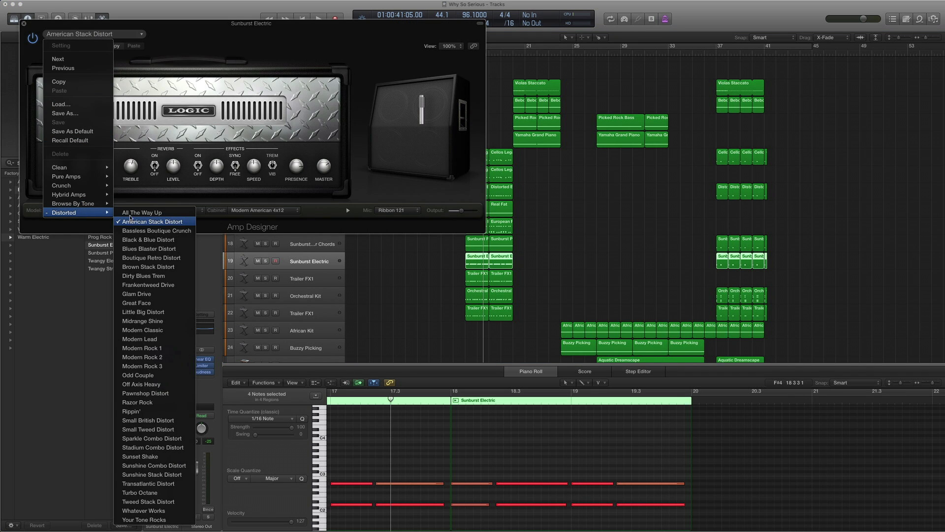
click(37, 30)
click(23, 24)
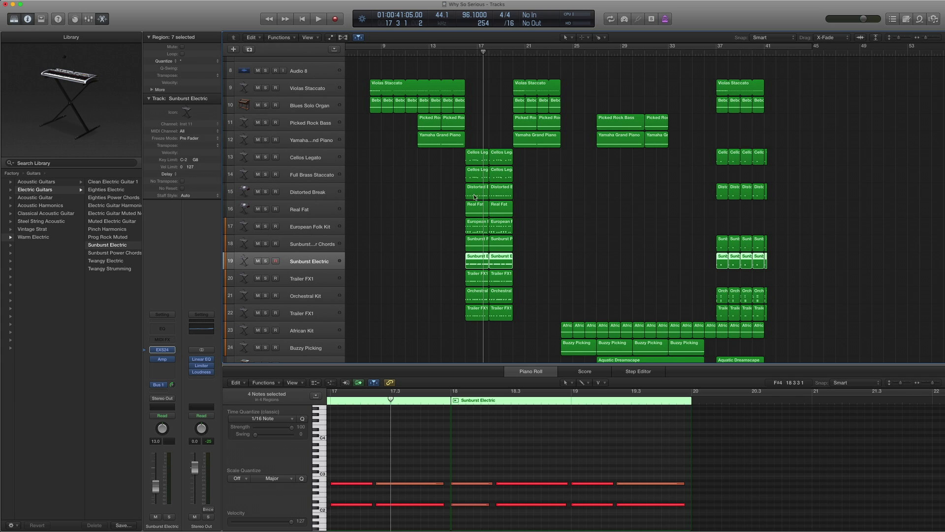
- Solo and play the two Sunburst Electric regions on track 19 from bar 16
drag(537, 257, 465, 261)
click(464, 261)
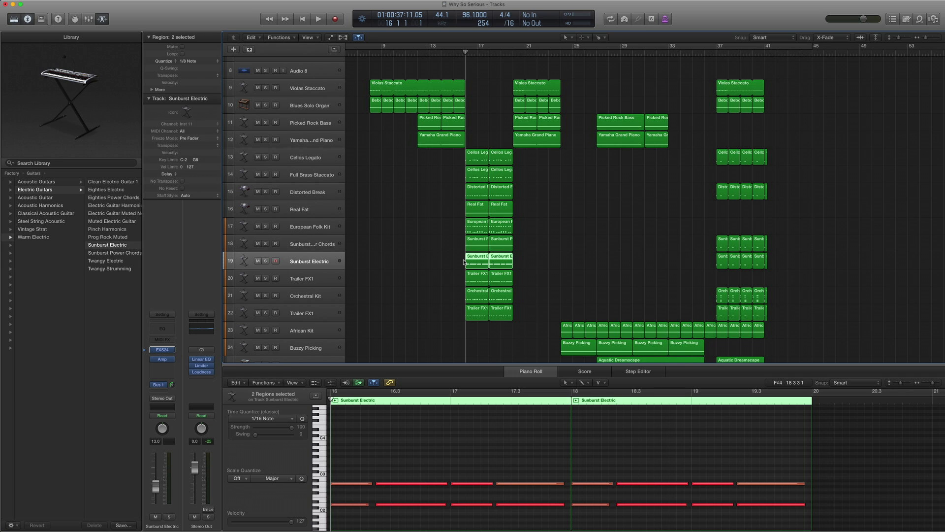
key(ctrl+s)
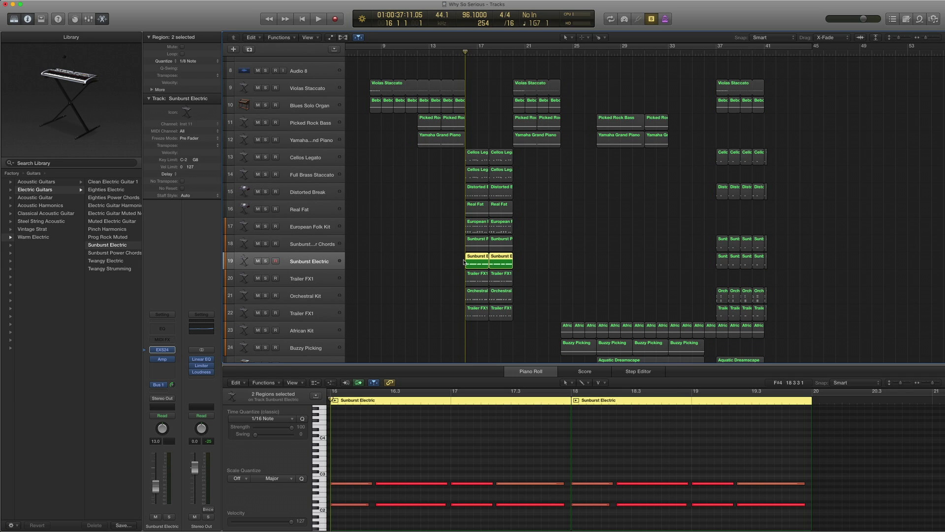
key(space)
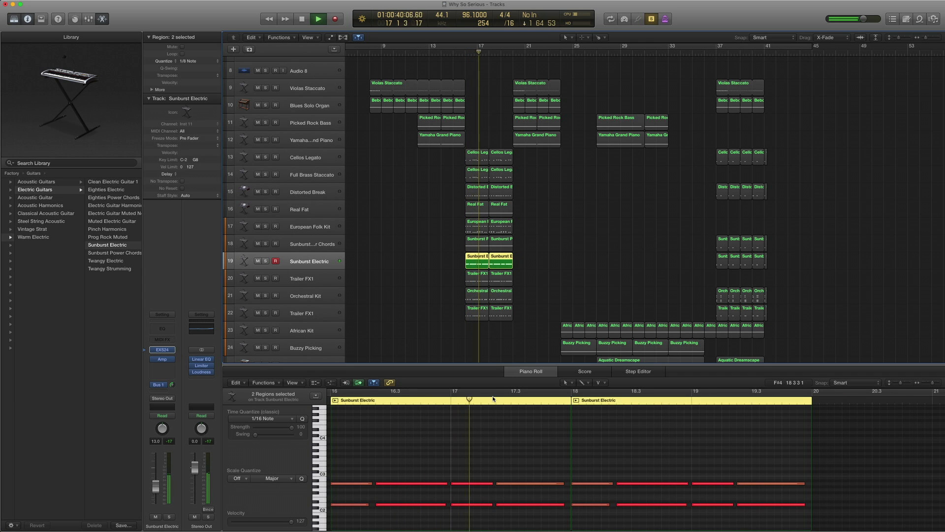
key(space)
key(ctrl+s)
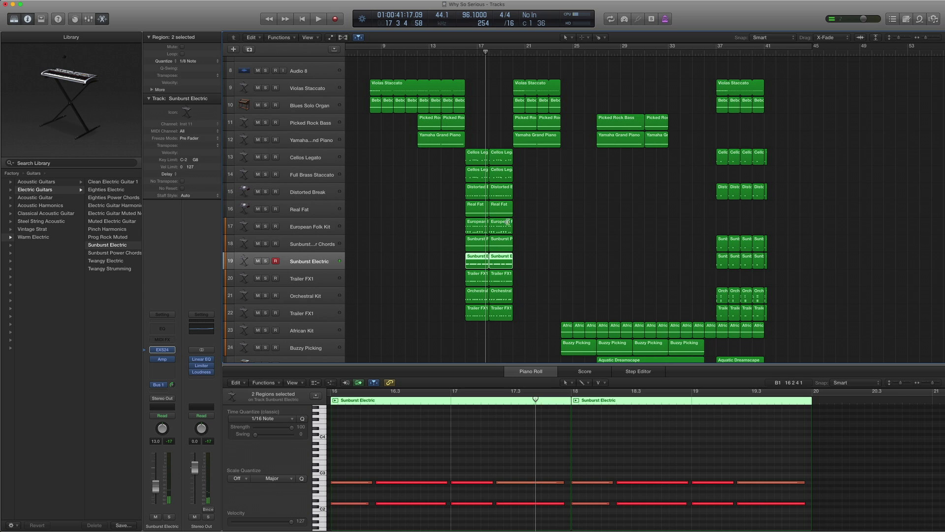
- Solo and play all four Sunburst regions on tracks 18–19, then select Trailer FX1
drag(533, 257, 458, 242)
key(comma)
key(comma)
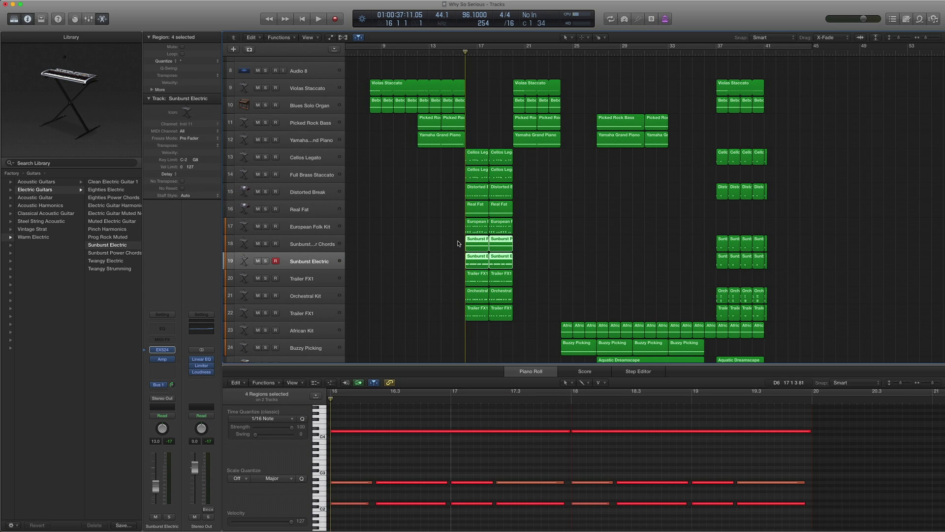
key(ctrl+s)
key(space)
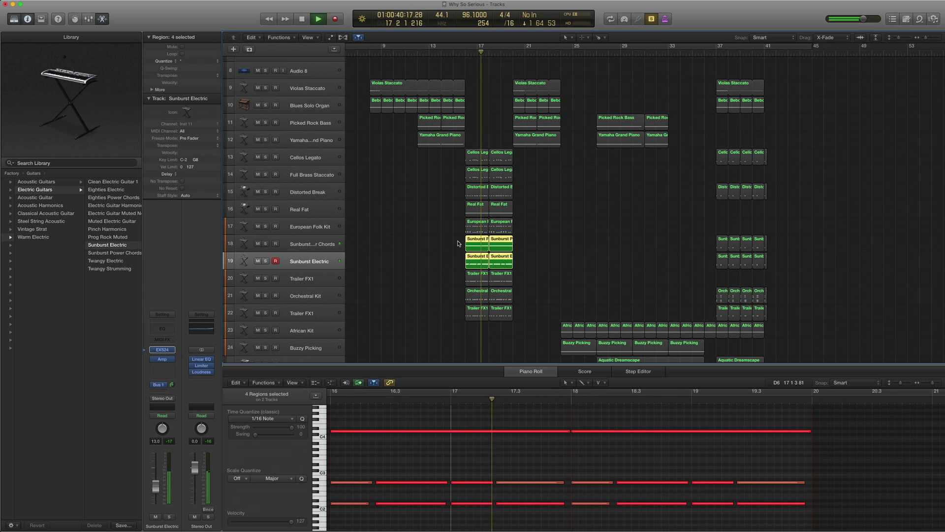
key(space)
key(ctrl+s)
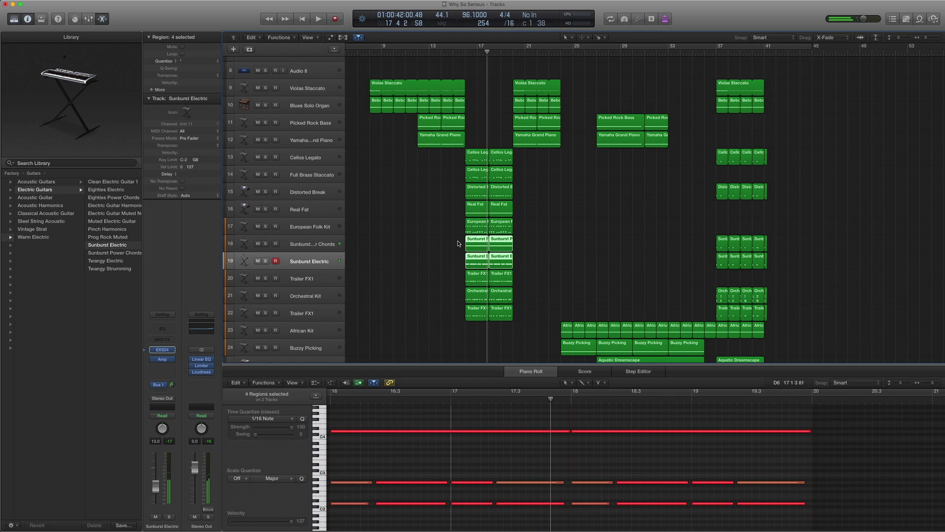
click(325, 279)
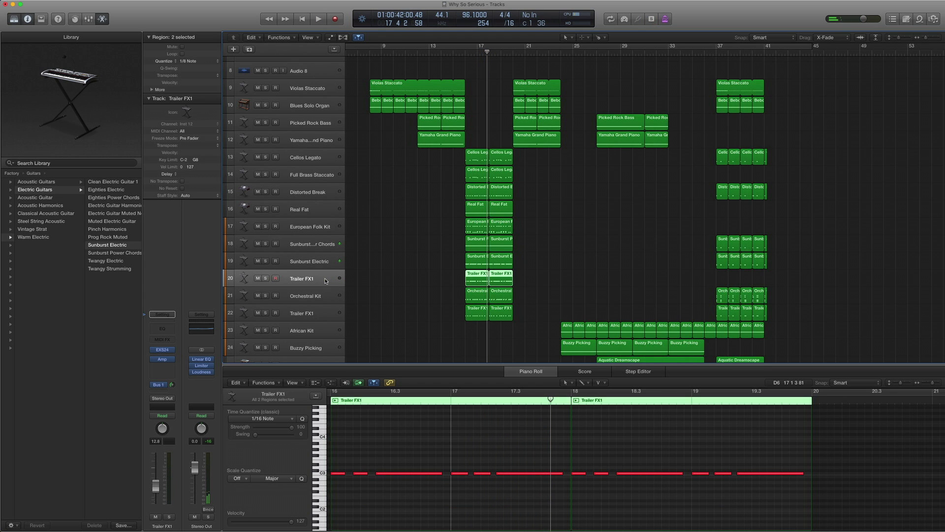
- Reveal Trailer FX1's EXS24 patch in the Library under Textures > FX
scroll(407, 237, down, 3)
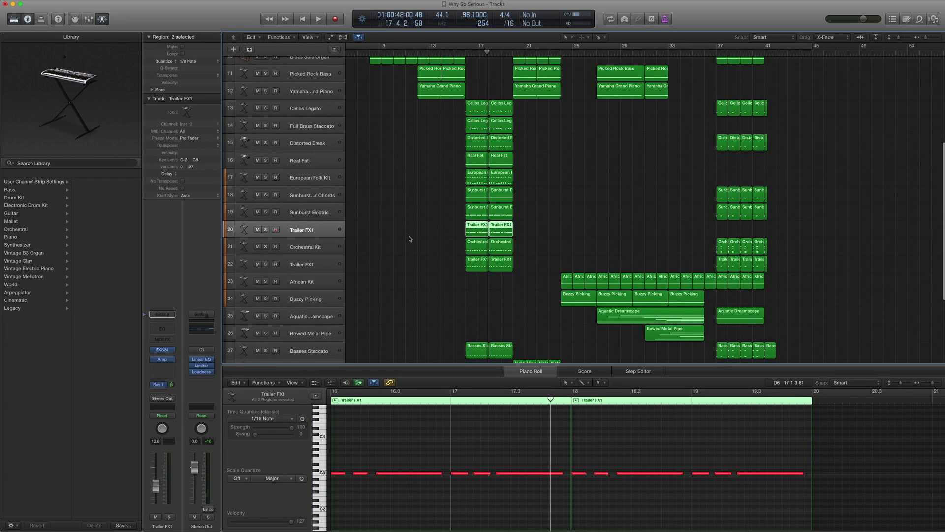
click(162, 350)
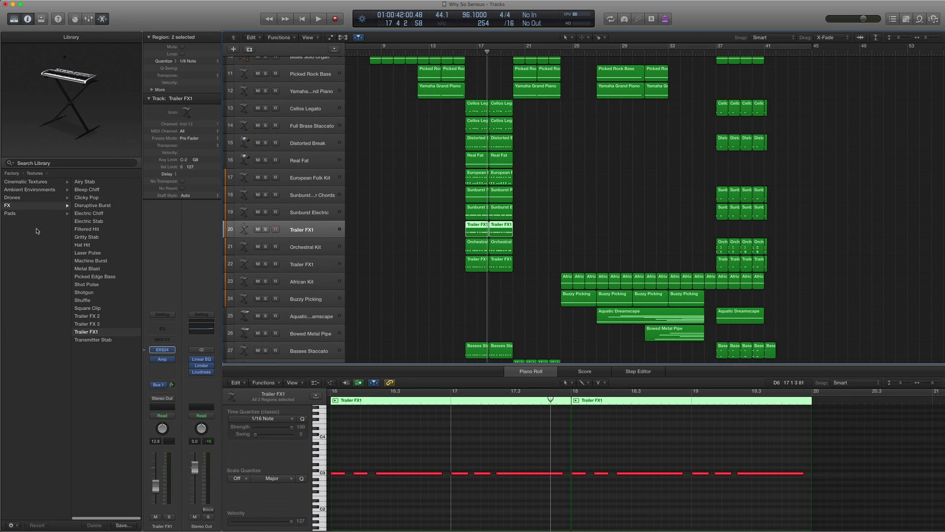
scroll(37, 231, left, 3)
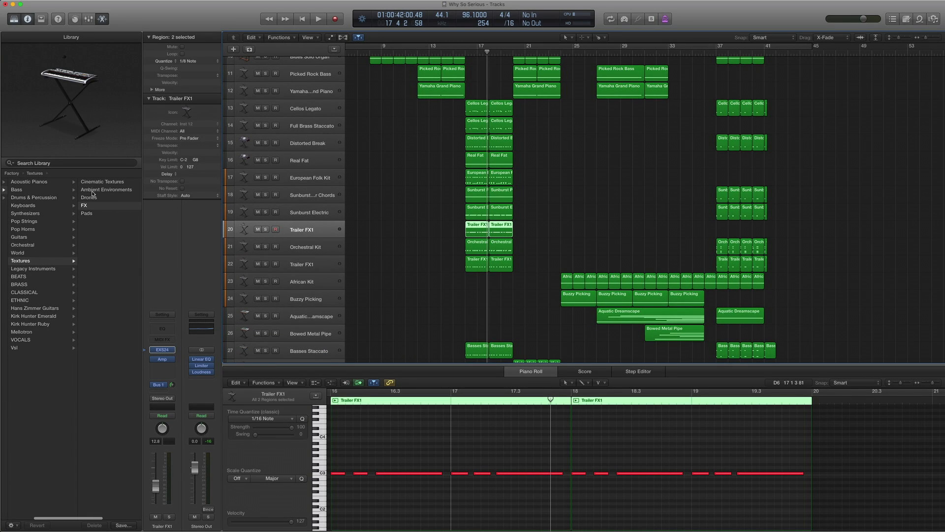
click(93, 206)
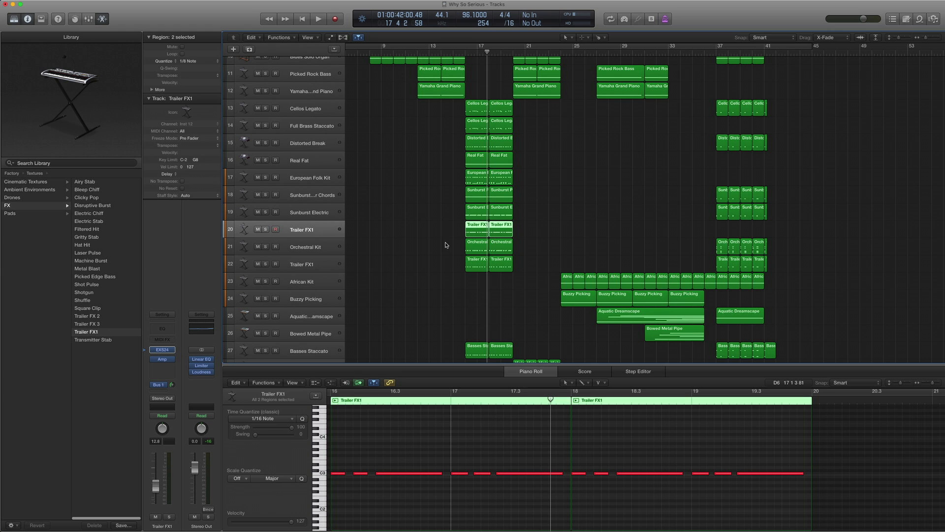
- Solo and play the Trailer FX1 regions from bar 16, then select track 22
shift+click(465, 229)
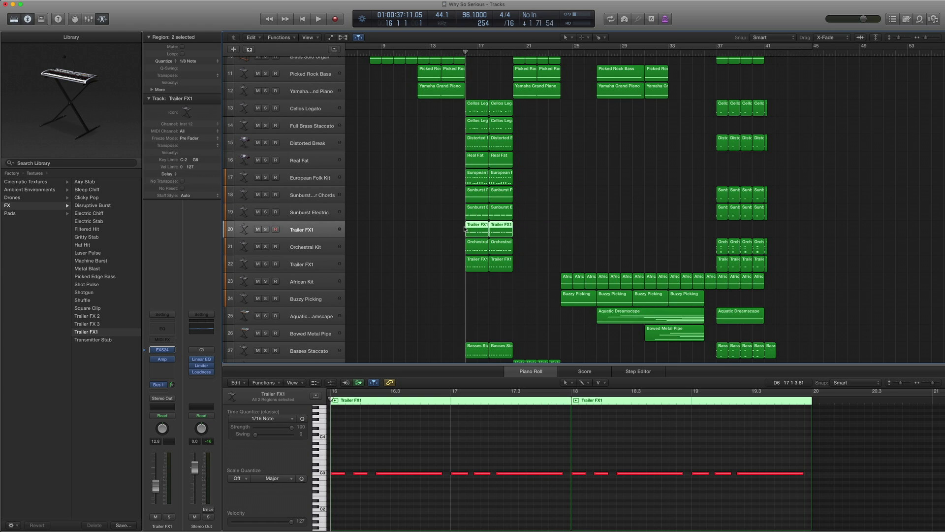
key(ctrl+s)
key(space)
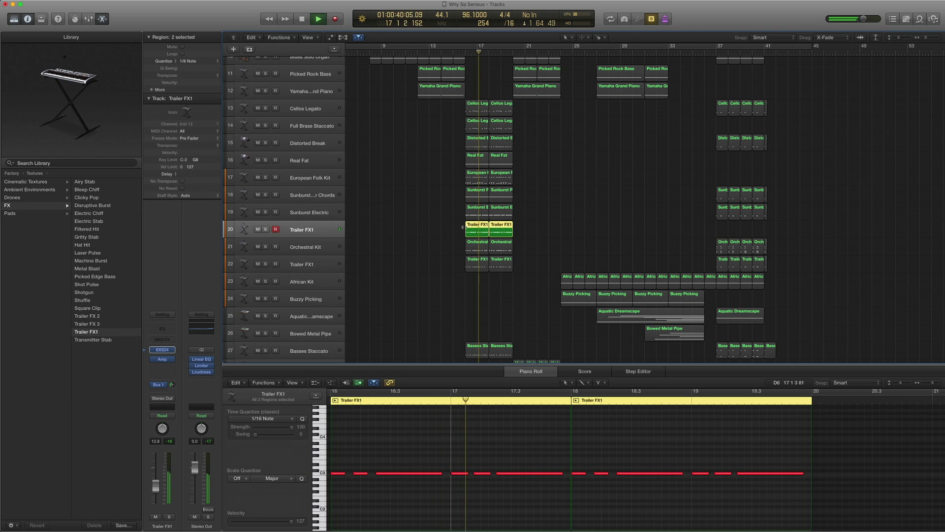
key(space)
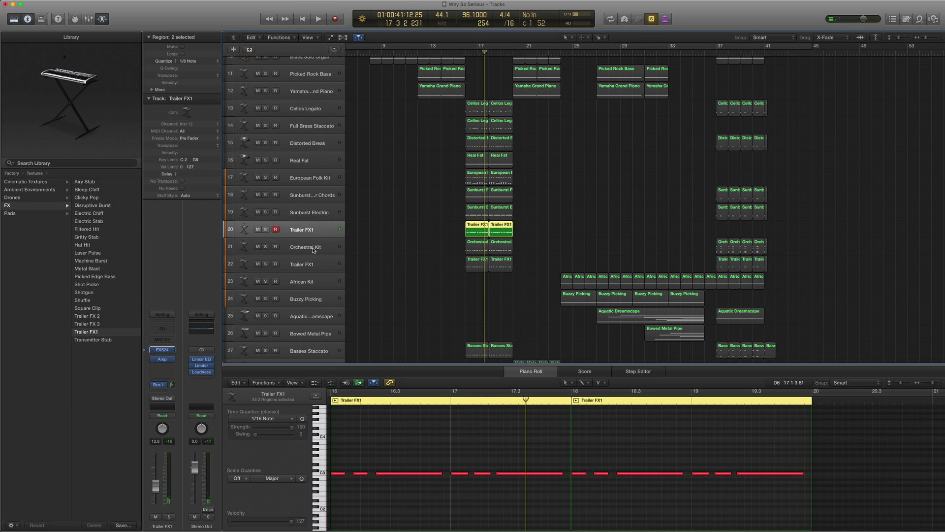
click(311, 265)
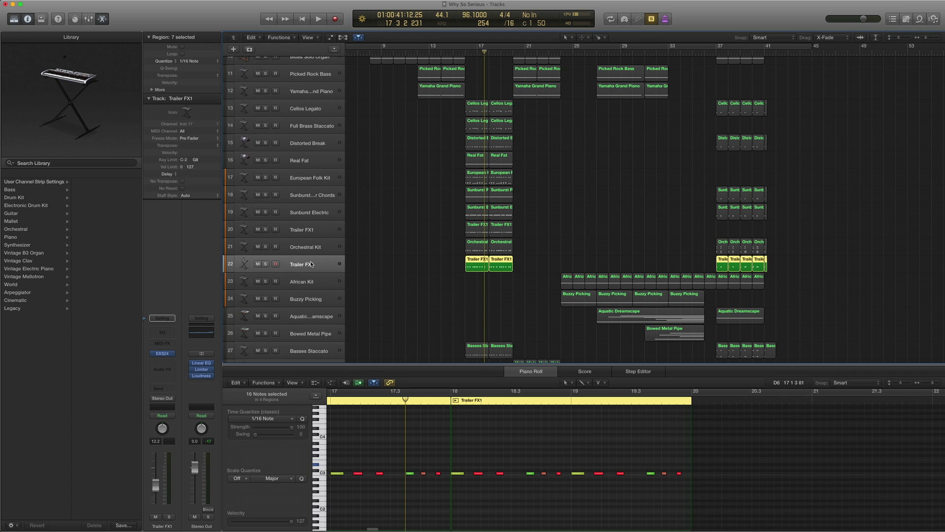
- Select track 20 and look through its Amp Designer presets, leaving it on User Default
click(318, 232)
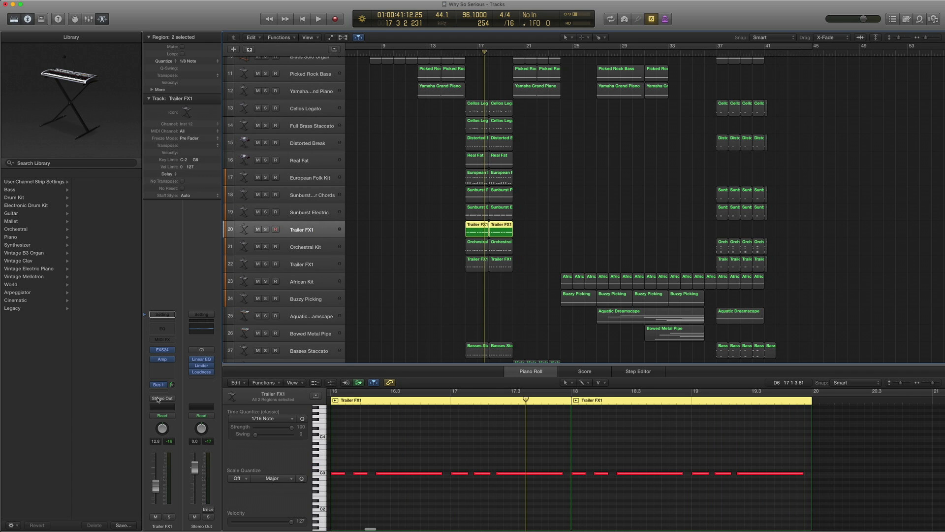
click(165, 361)
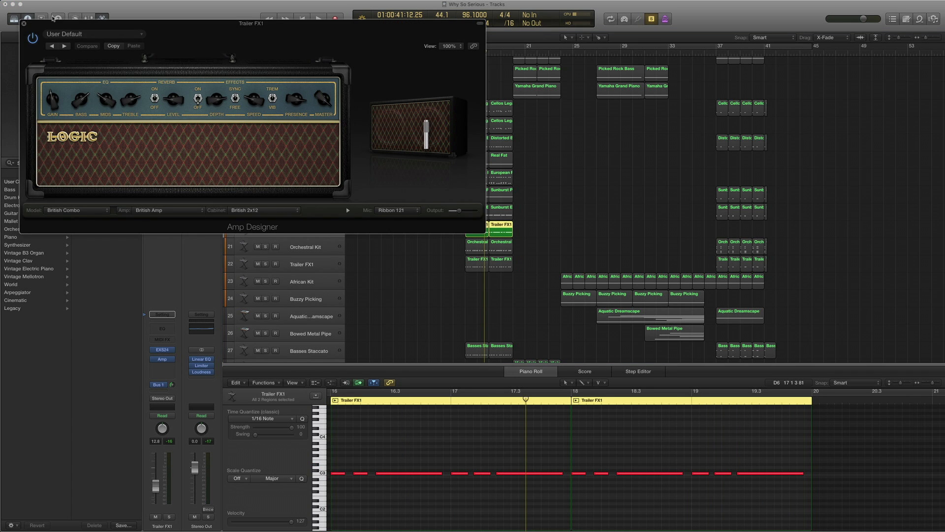
click(82, 34)
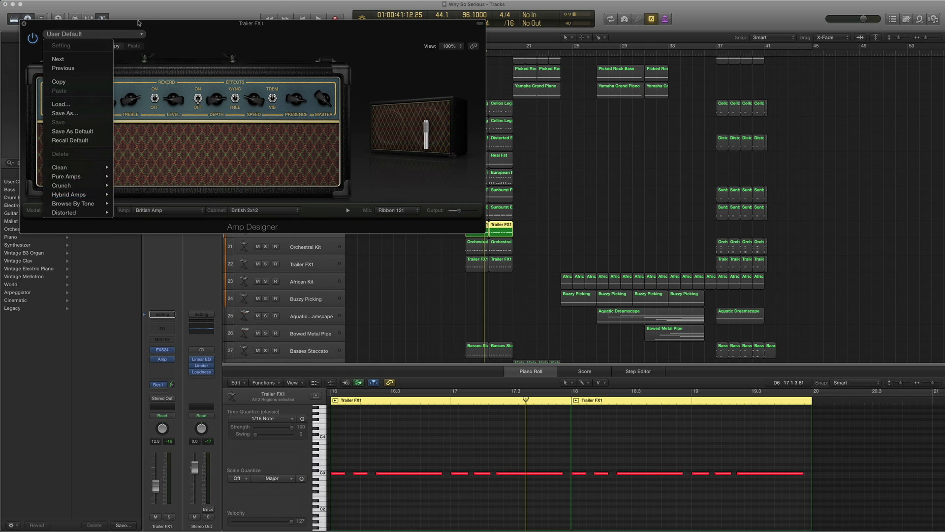
click(186, 28)
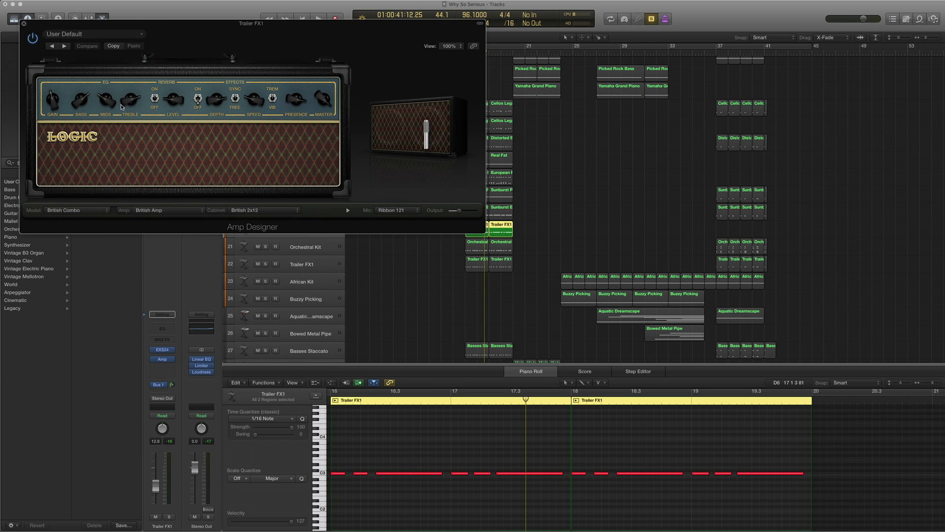
click(26, 23)
- Select both Trailer FX1 regions on track 20 and play them from bar 16
drag(543, 228, 467, 230)
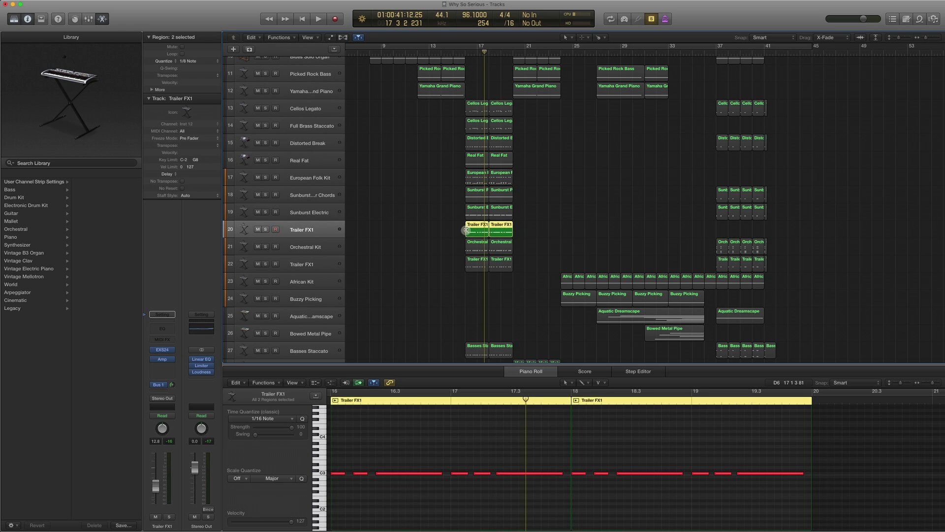
key(comma)
key(comma)
key(comma)
key(period)
key(space)
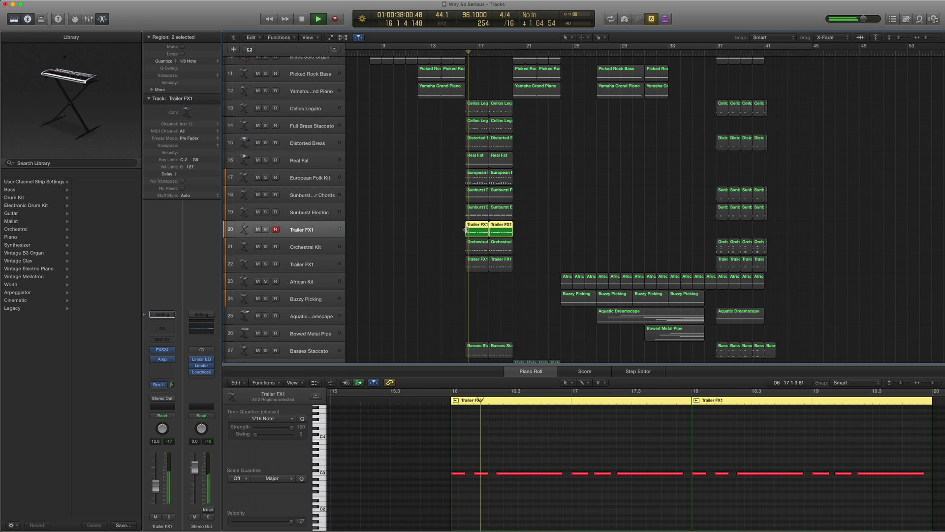
- Play track 22's Trailer FX1 part from bar 16, then select the Orchestral Kit track 21
click(329, 267)
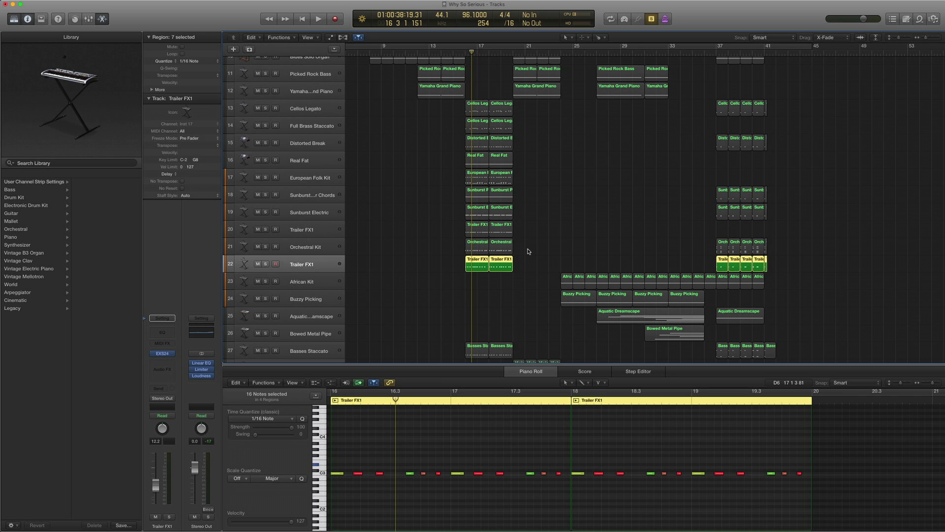
drag(542, 269, 443, 270)
key(space)
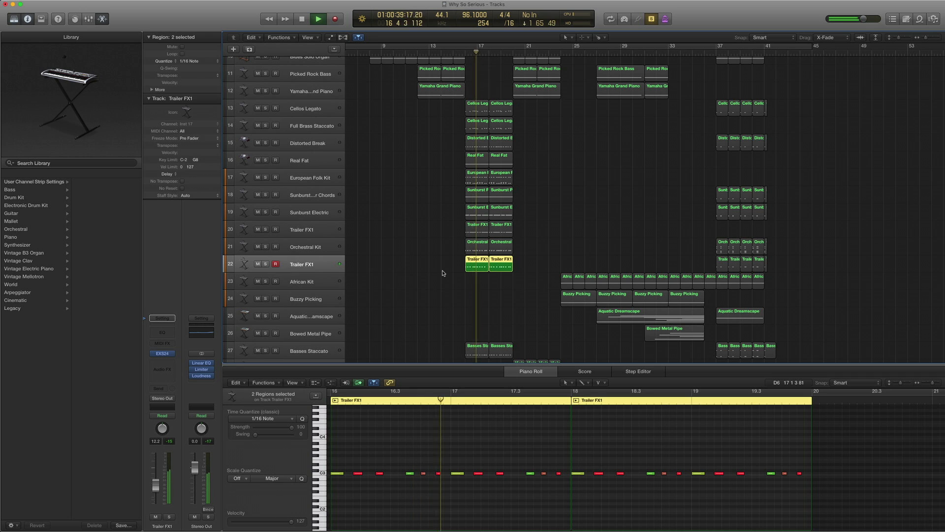
key(space)
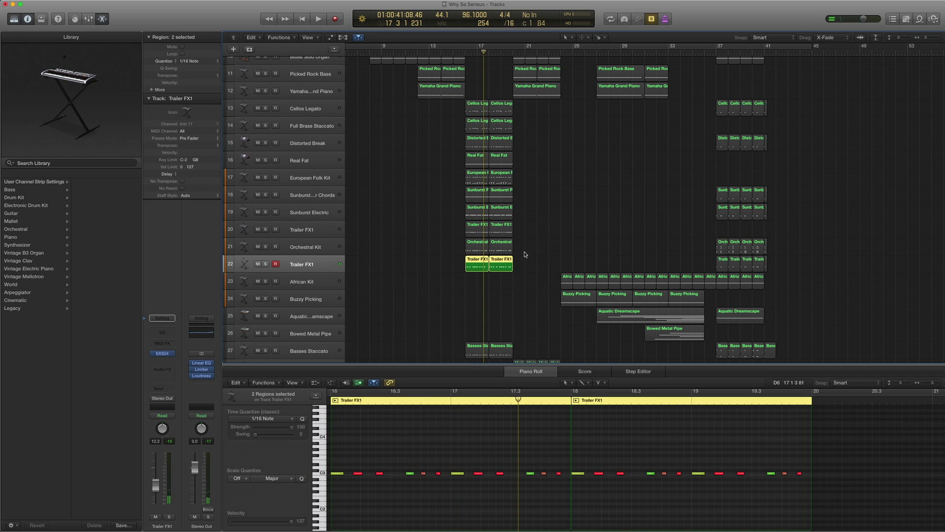
click(325, 246)
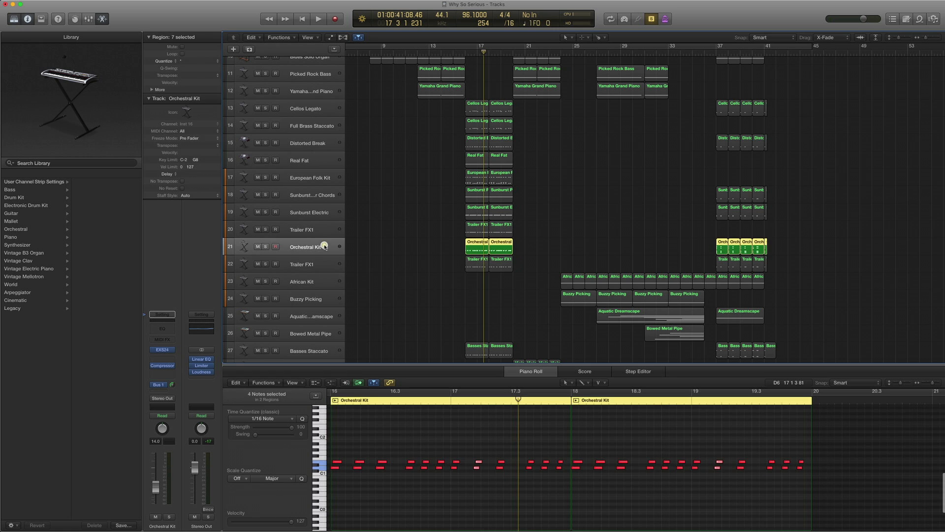
- Show the Orchestral Kit preset under Orchestral > Percussion and play its first two regions from bar 16
click(146, 349)
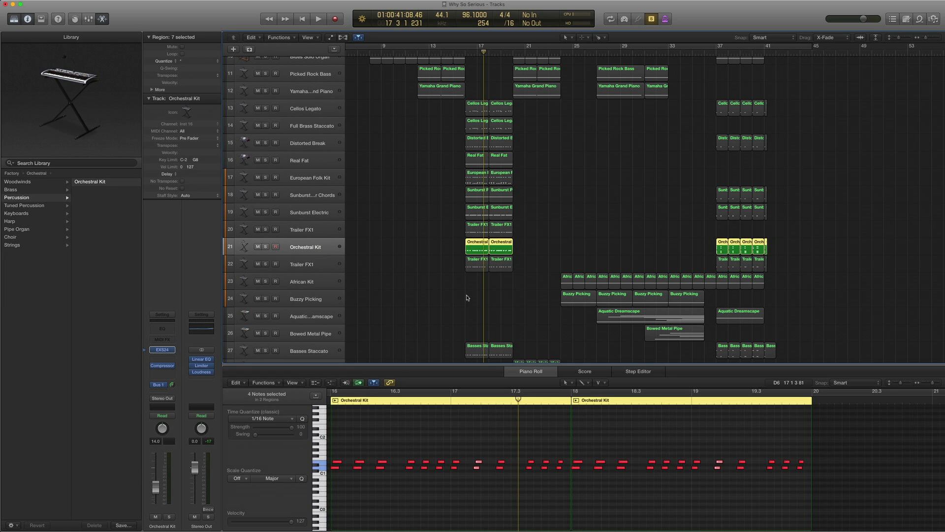
drag(558, 243, 441, 245)
key(comma)
key(comma)
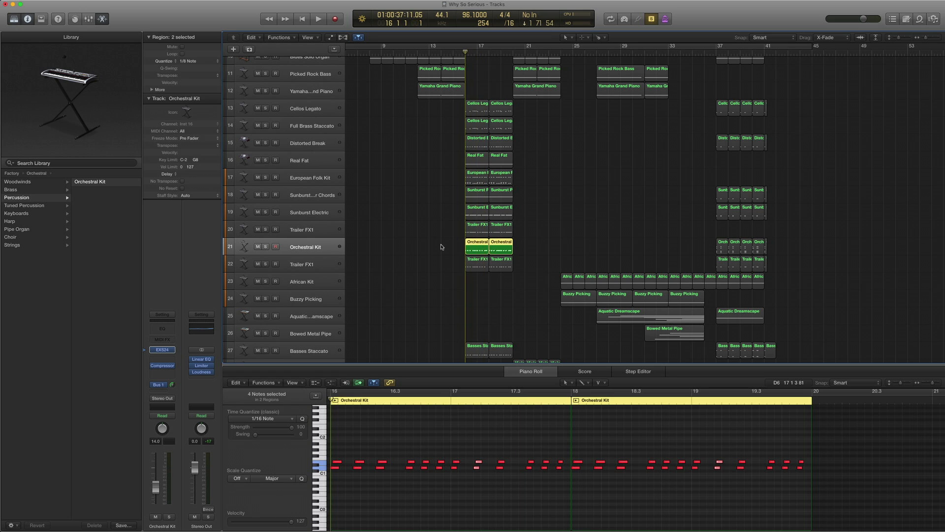
key(space)
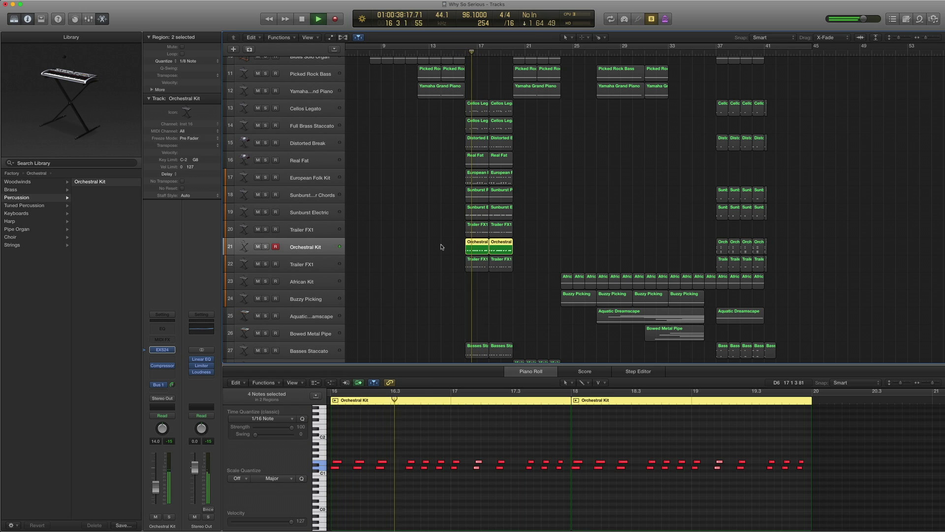
key(space)
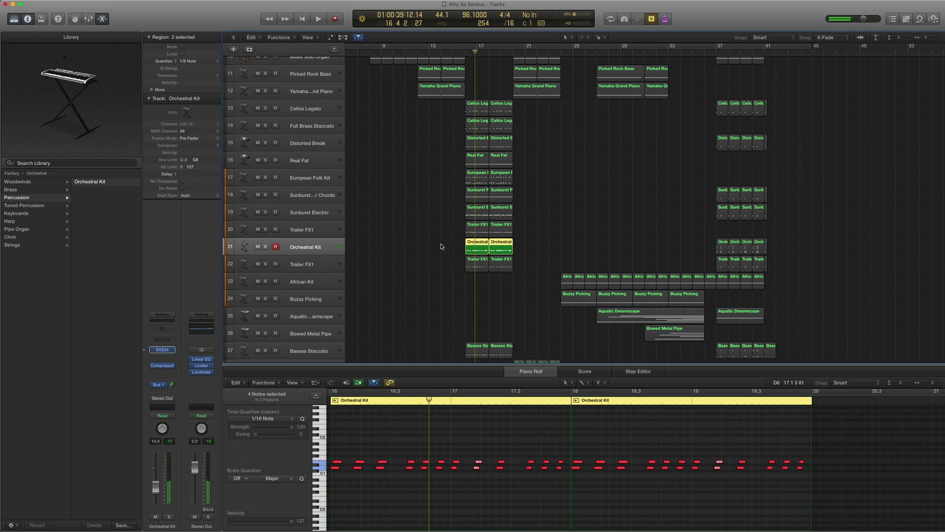
scroll(74, 206, left, 5)
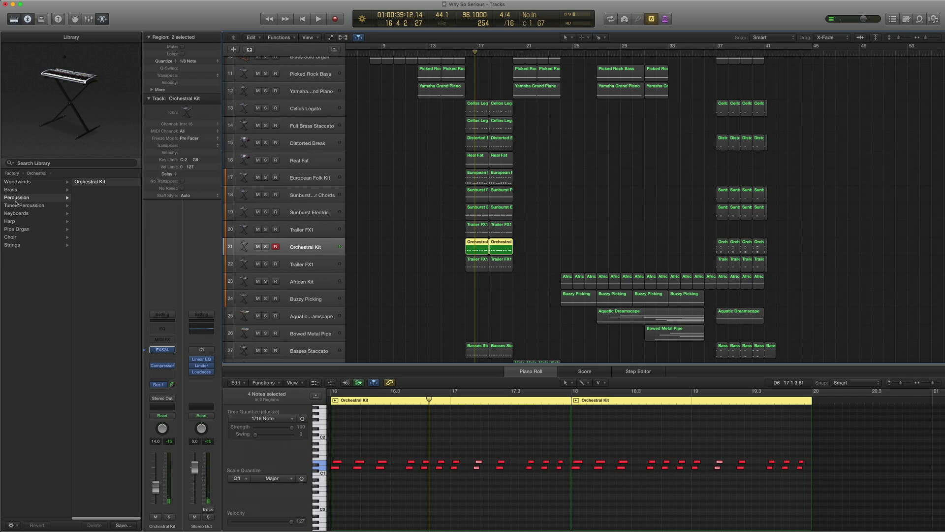
scroll(33, 249, right, 5)
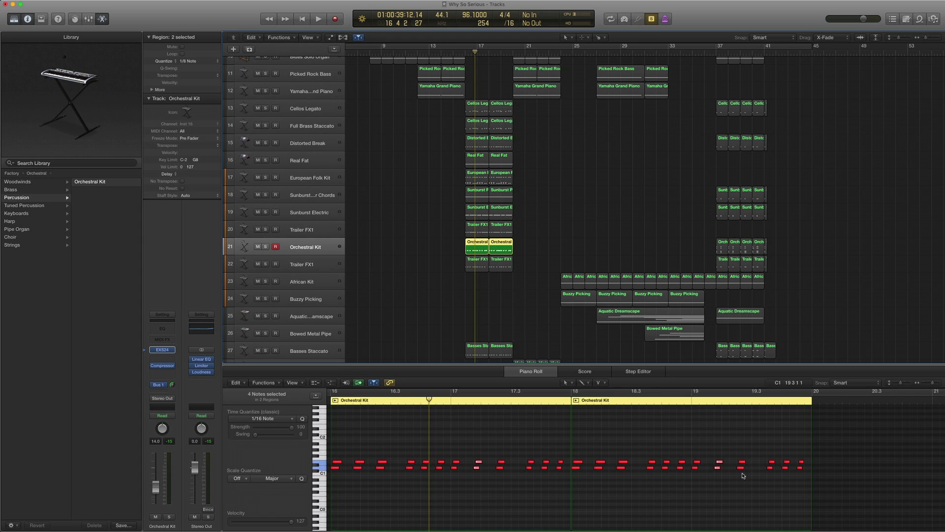
scroll(743, 476, left, 2)
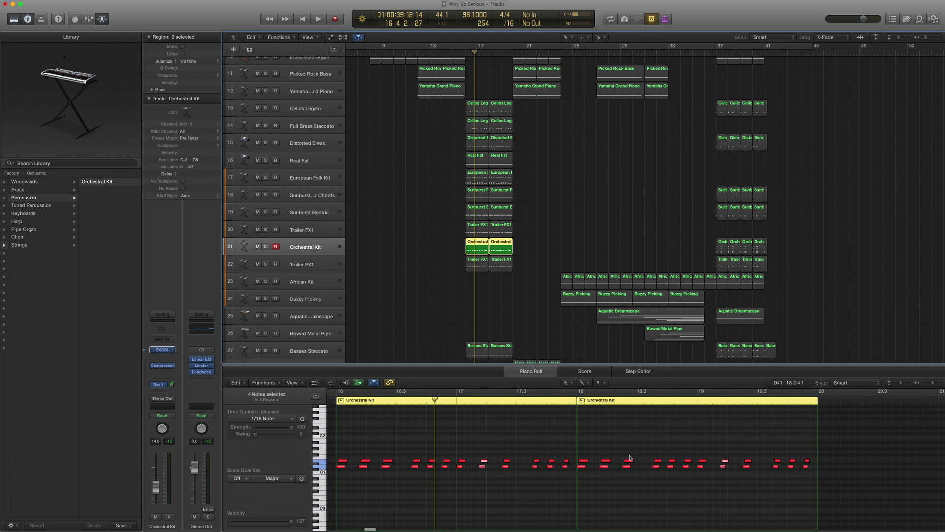
scroll(630, 458, left, 2)
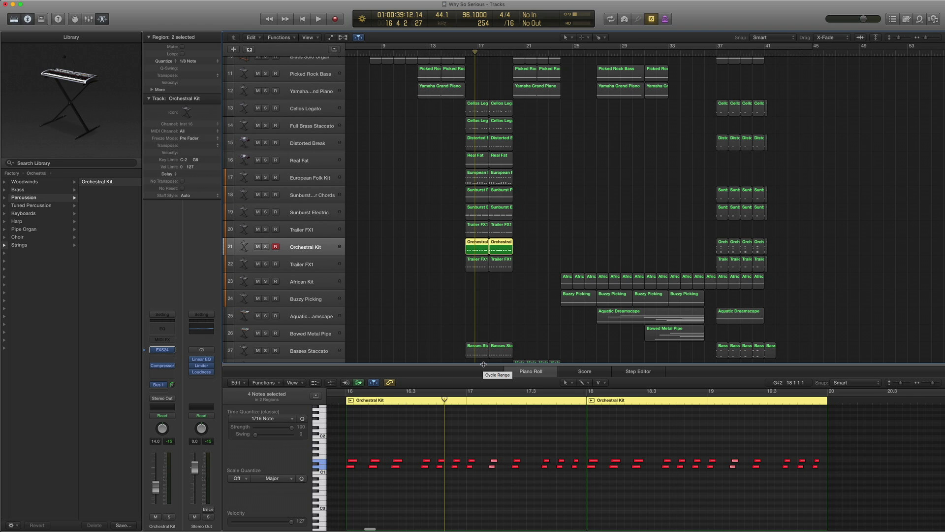
- Play the Orchestral Kit, Trailer FX1 and European Folk Kit regions together from bar 16
click(521, 321)
drag(531, 281, 463, 230)
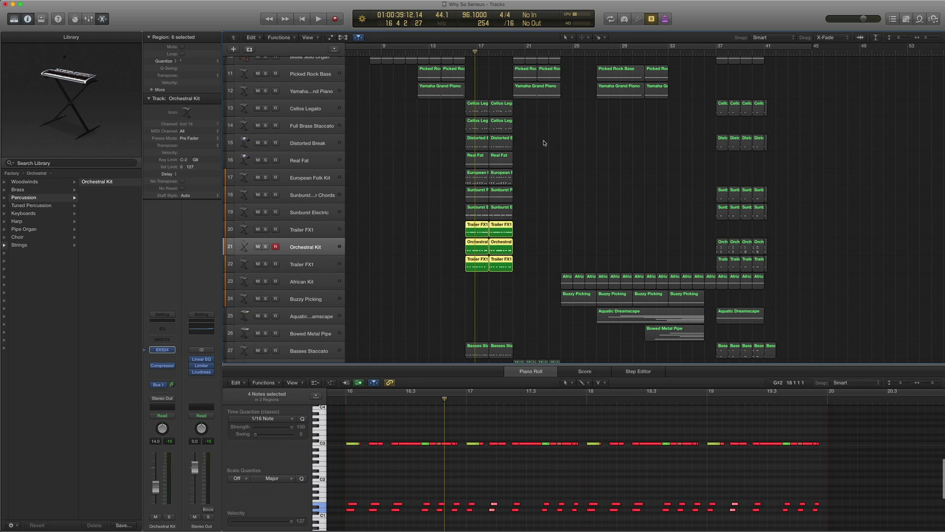
drag(512, 177, 470, 178)
key(space)
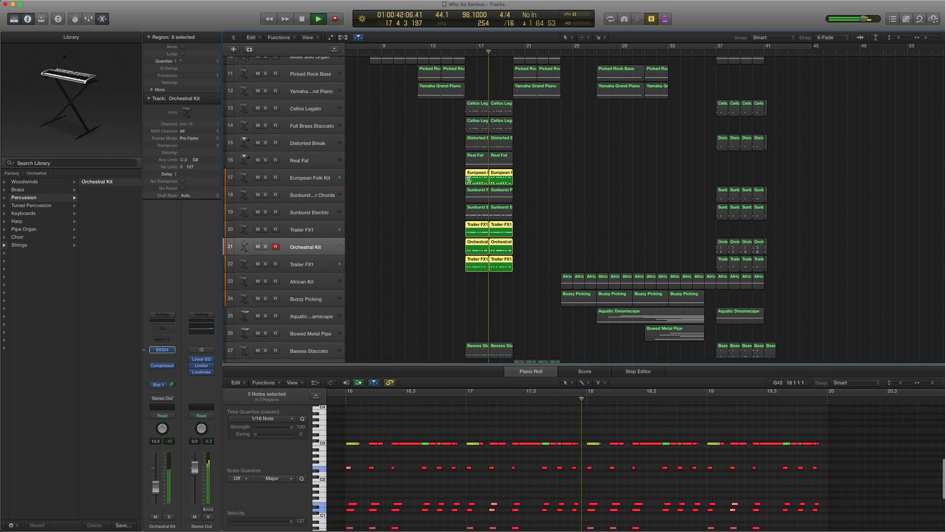
key(space)
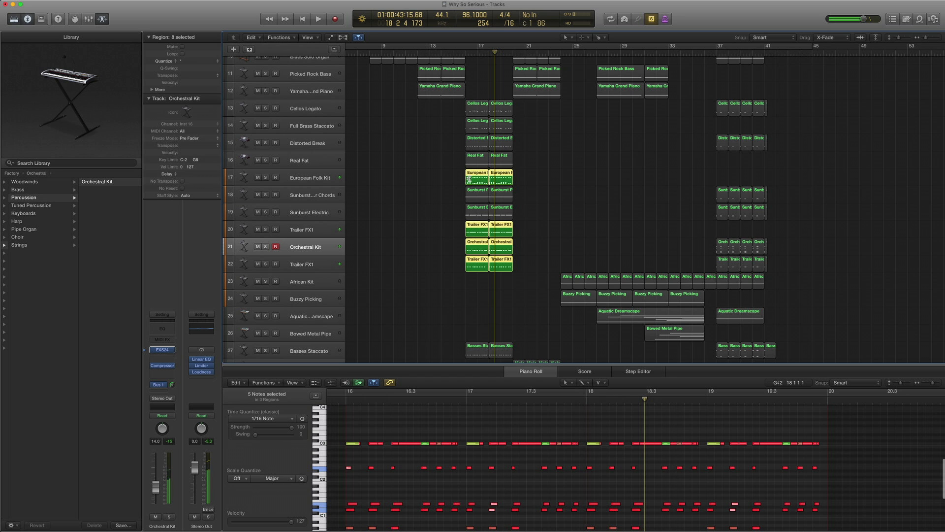
scroll(443, 180, down, 8)
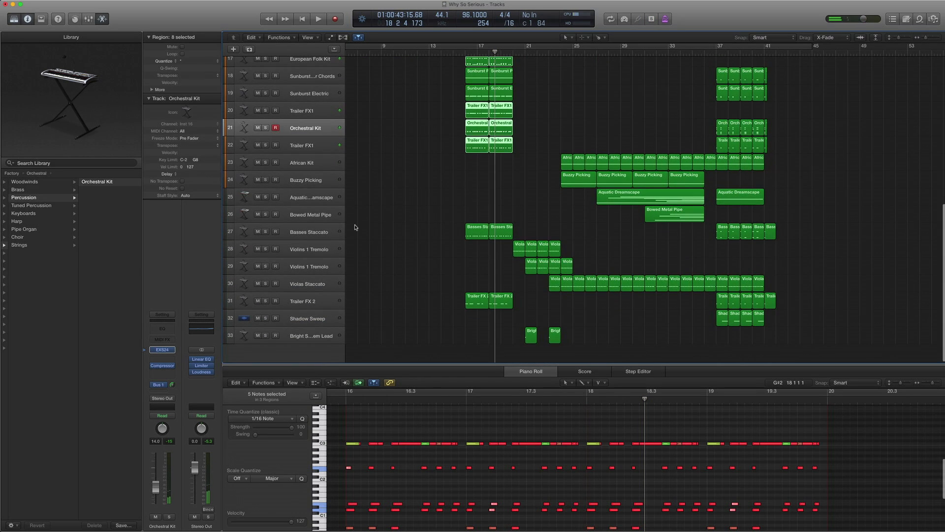
- Audition the Basses Staccato part (Orchestral > Strings) soloed from bar 16, then select Trailer FX 2
click(315, 232)
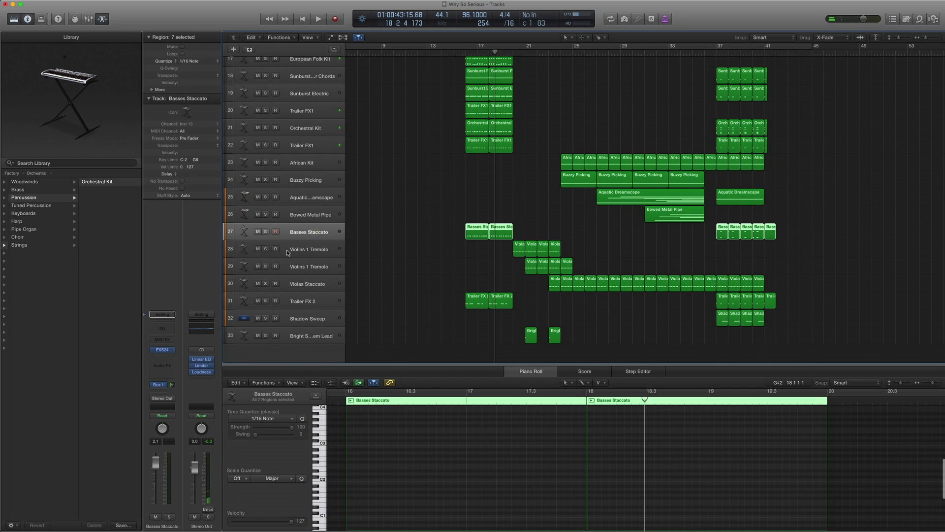
click(144, 352)
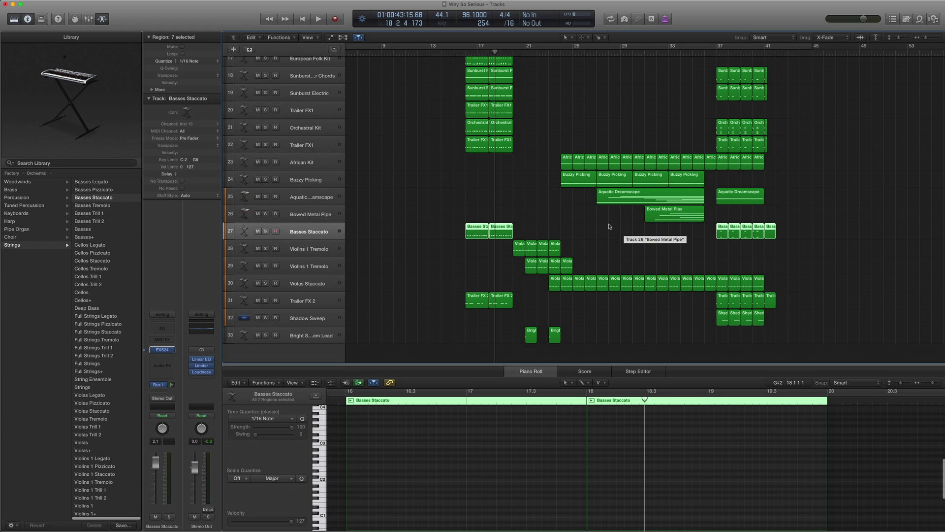
drag(560, 227, 466, 228)
key(comma)
key(comma)
key(comma)
key(comma)
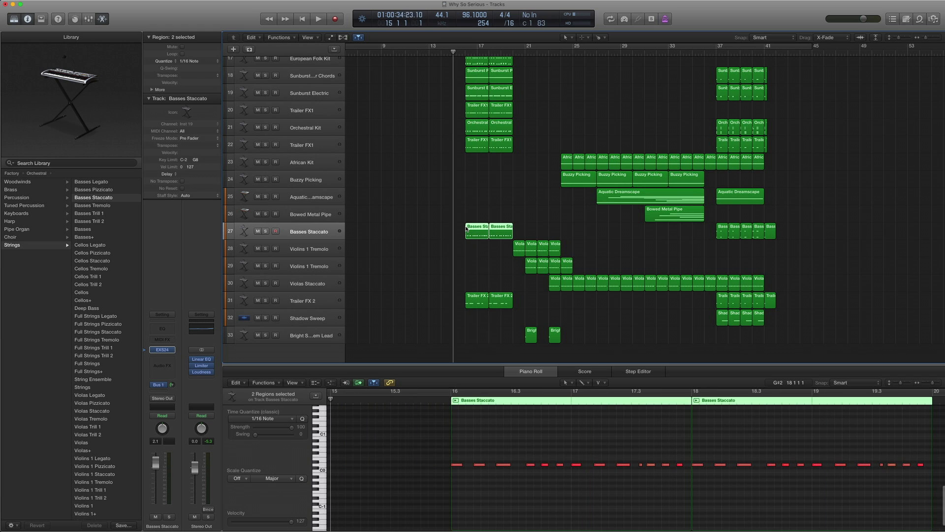
key(period)
key(ctrl+s)
key(space)
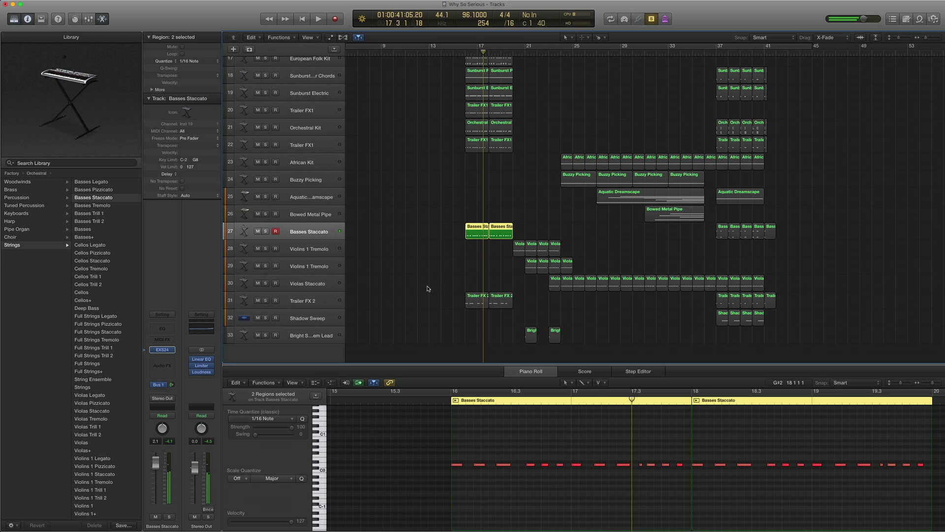
click(302, 300)
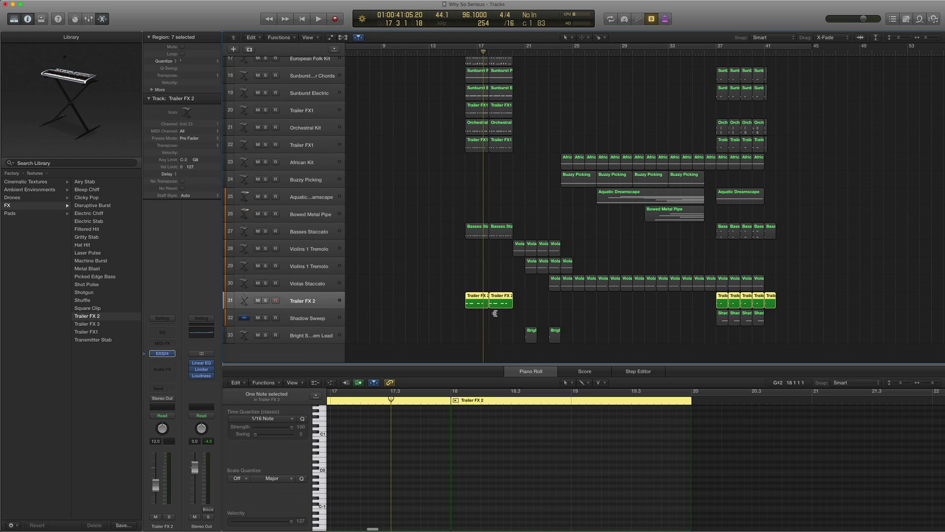
- Play the first two Trailer FX 2 regions from bar 16, turn solo off, and close the Piano Roll
drag(493, 311, 467, 299)
key(comma)
key(comma)
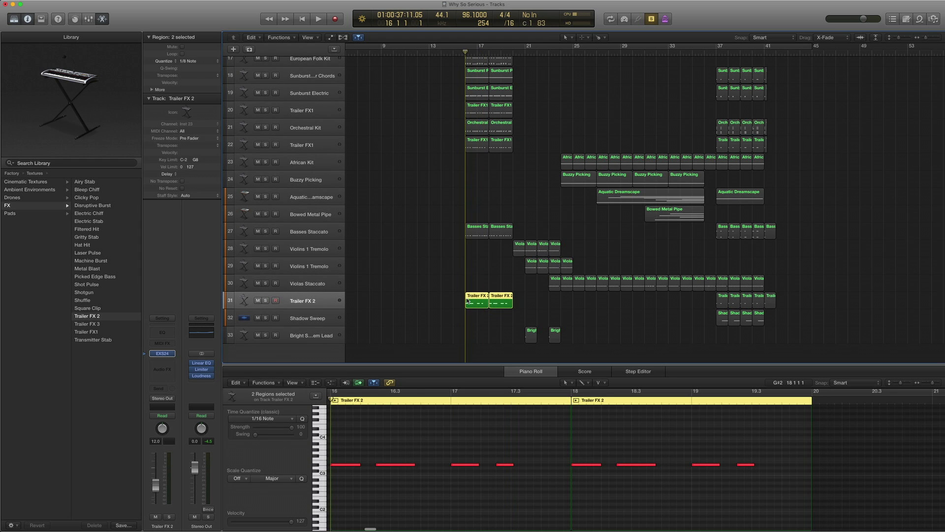
key(space)
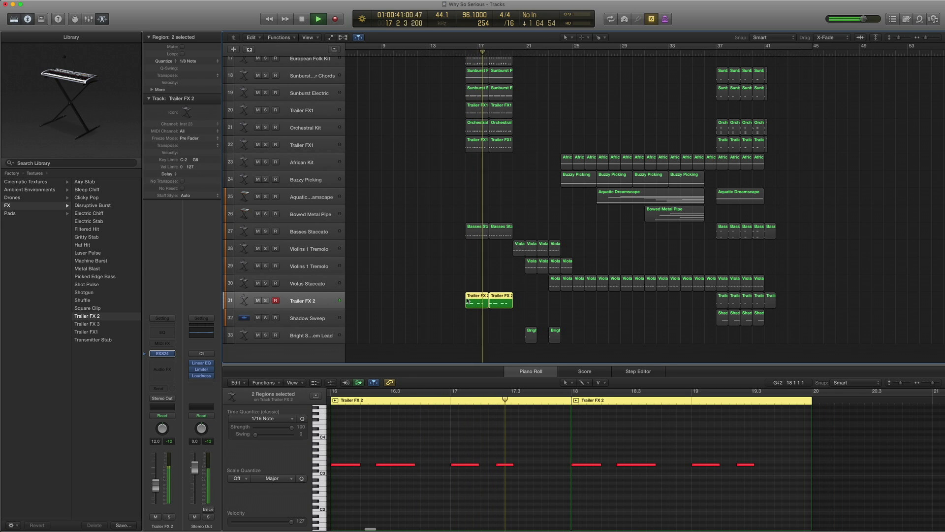
key(ctrl+s)
key(space)
key(comma)
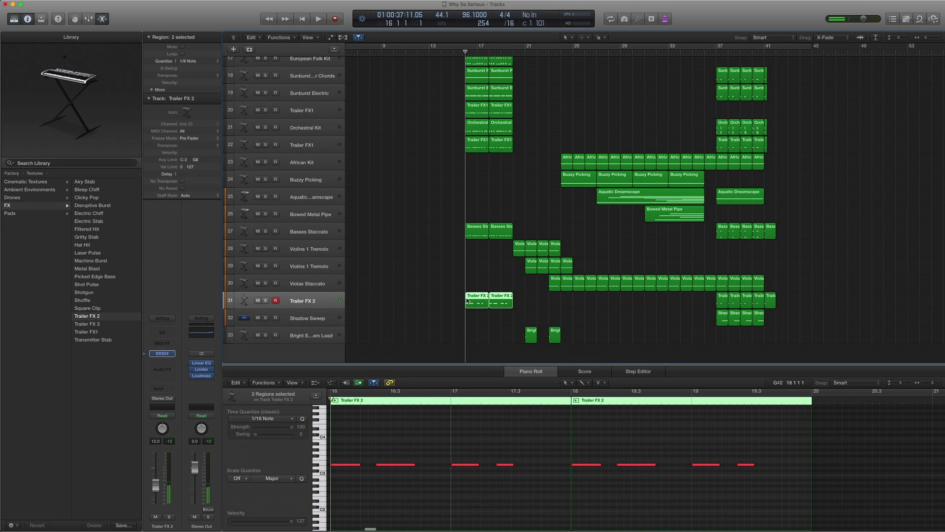
key(space)
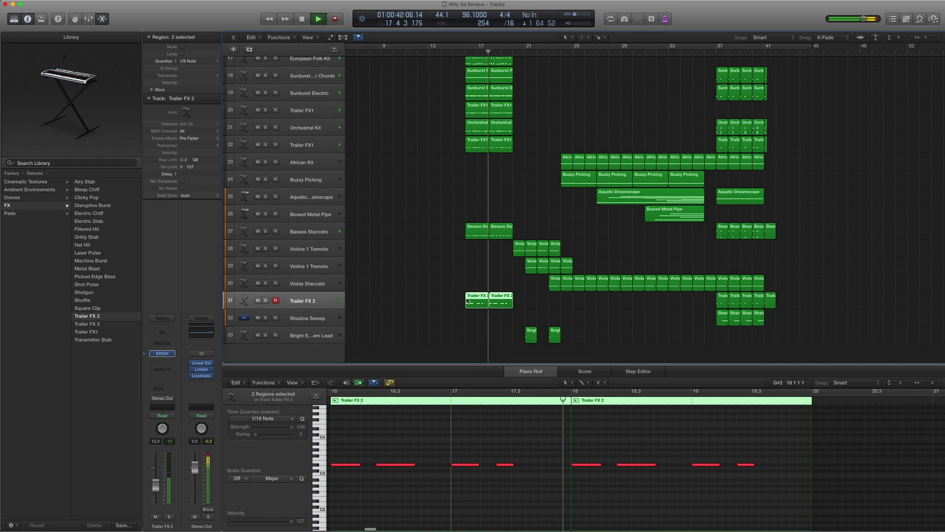
key(space)
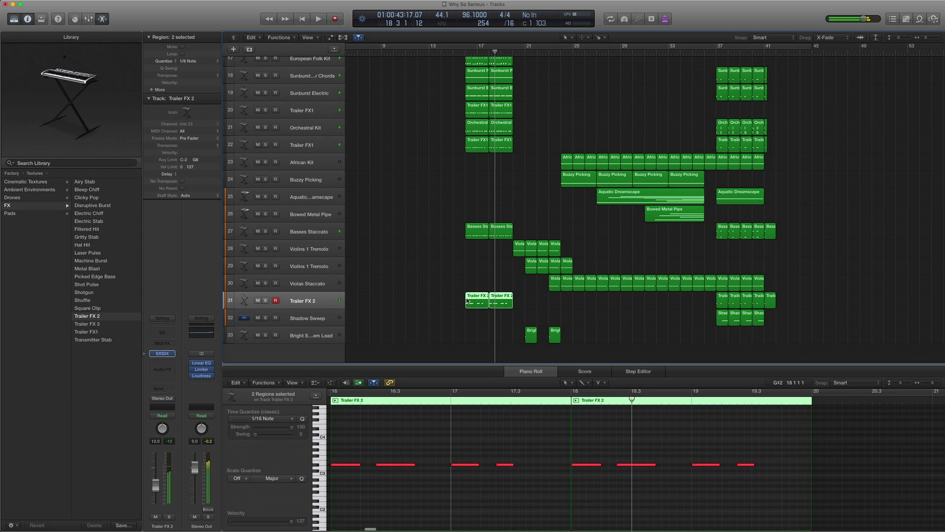
click(476, 364)
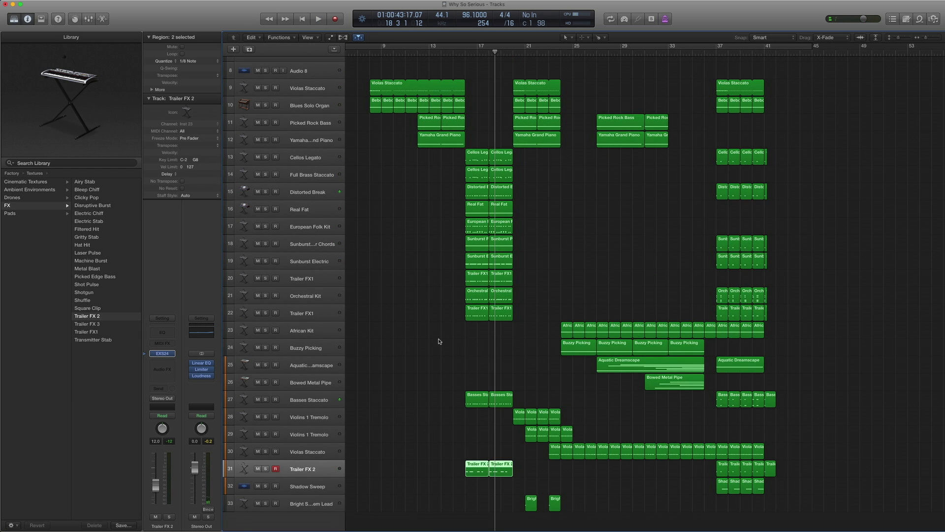
- Move the playhead to bar 20 and select the Violas Staccato, organ, bass and piano regions
scroll(440, 342, right, 3)
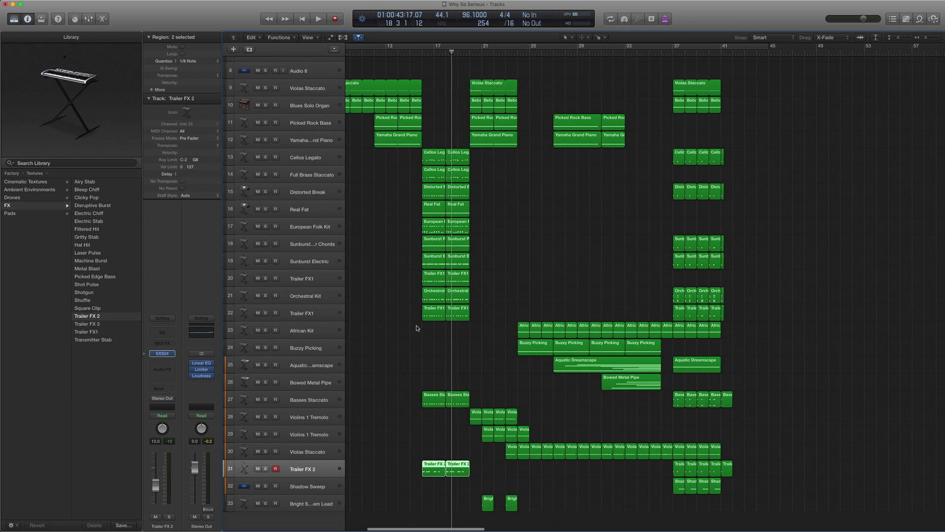
key(comma)
key(comma)
key(period)
key(period)
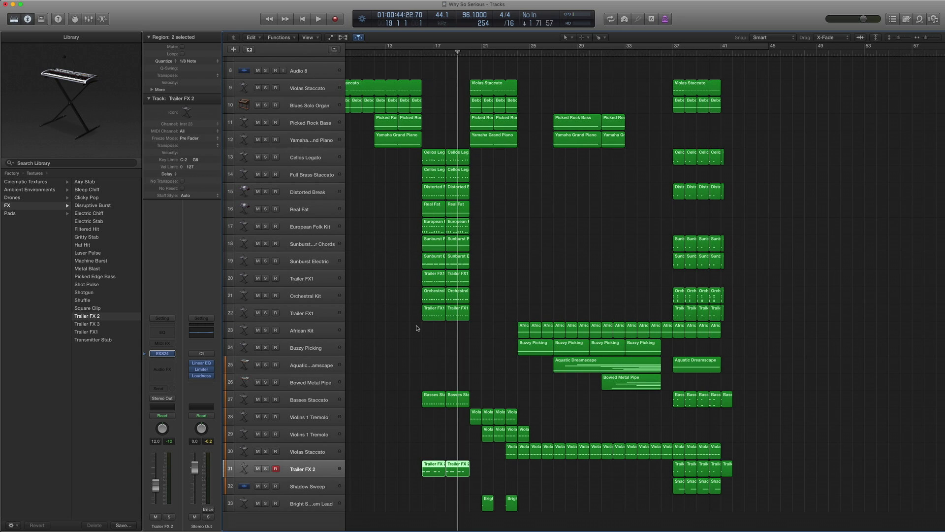
key(period)
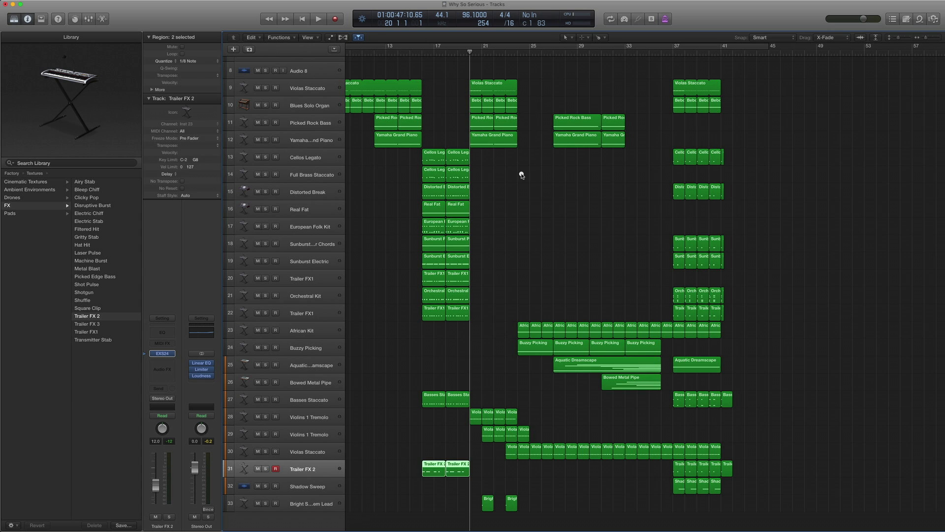
drag(522, 175, 474, 80)
- Play those regions soloed, turn solo off, and select Violins 1 Tremolo track 28
key(ctrl+s)
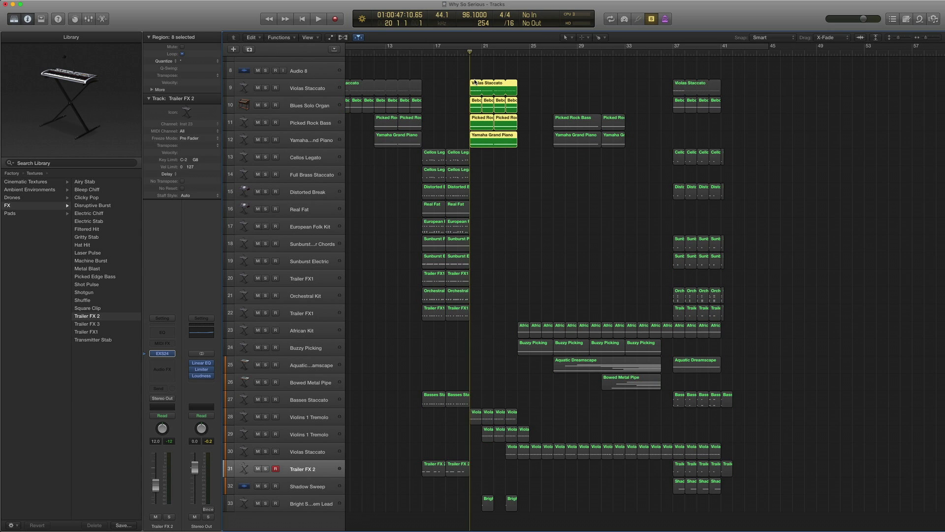
key(space)
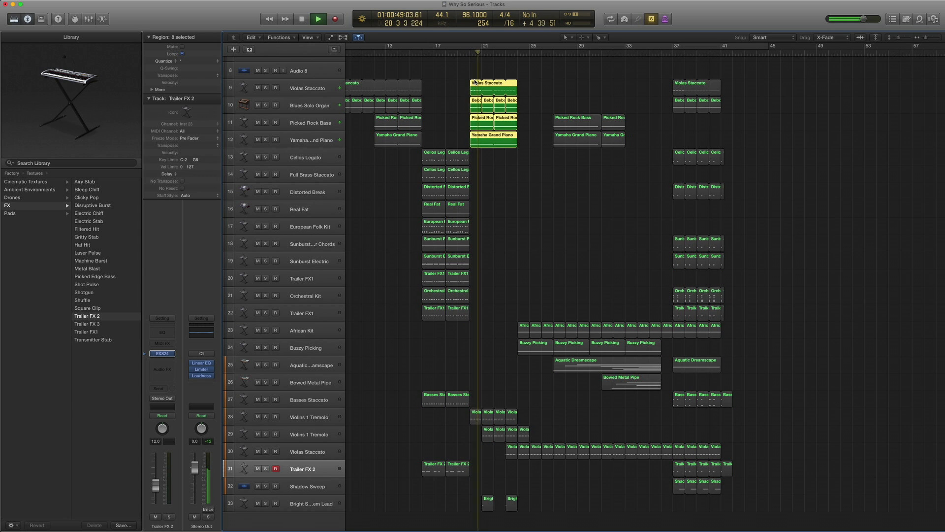
key(space)
key(ctrl+s)
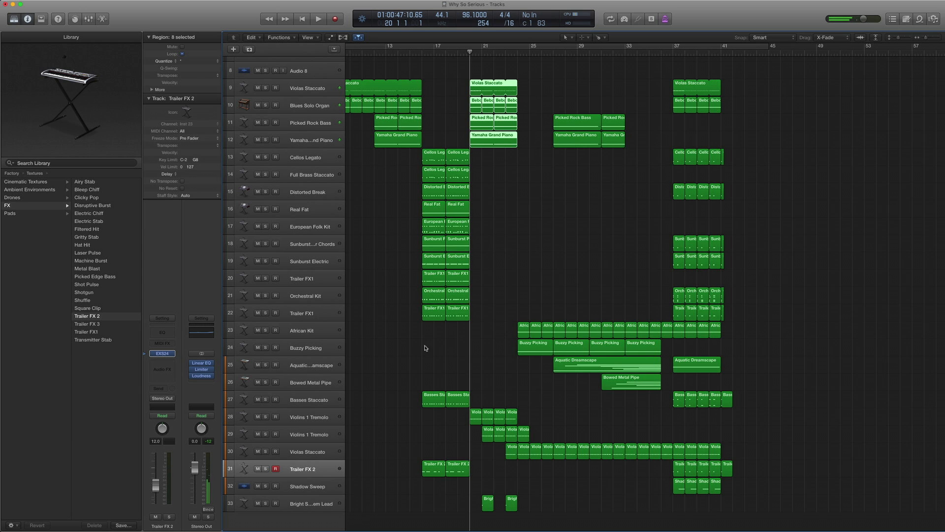
click(311, 414)
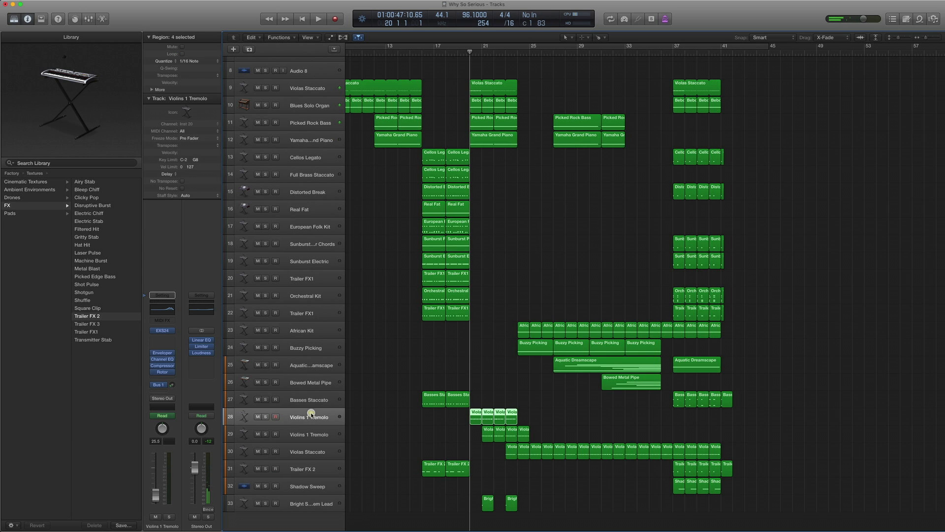
- Reveal track 28's Violins 1 Tremolo patch in the Library and briefly show its automation lanes
click(146, 330)
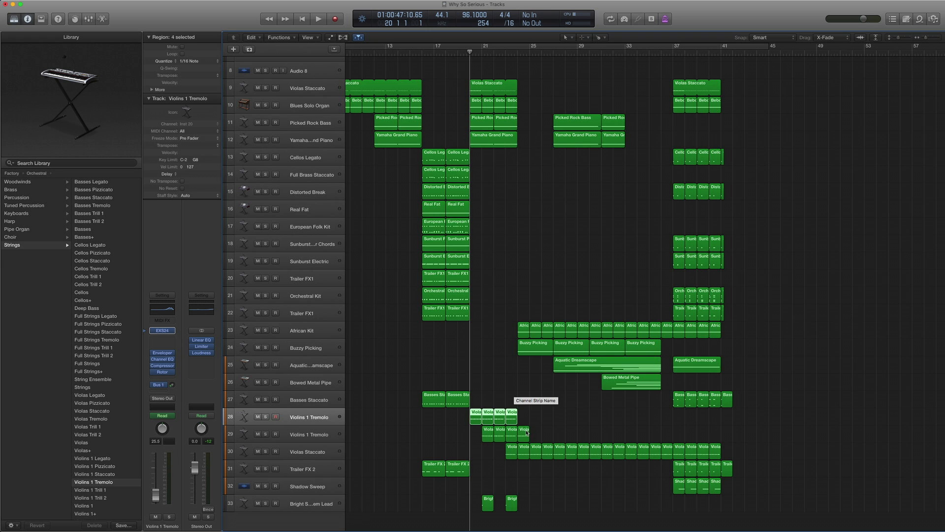
key(a)
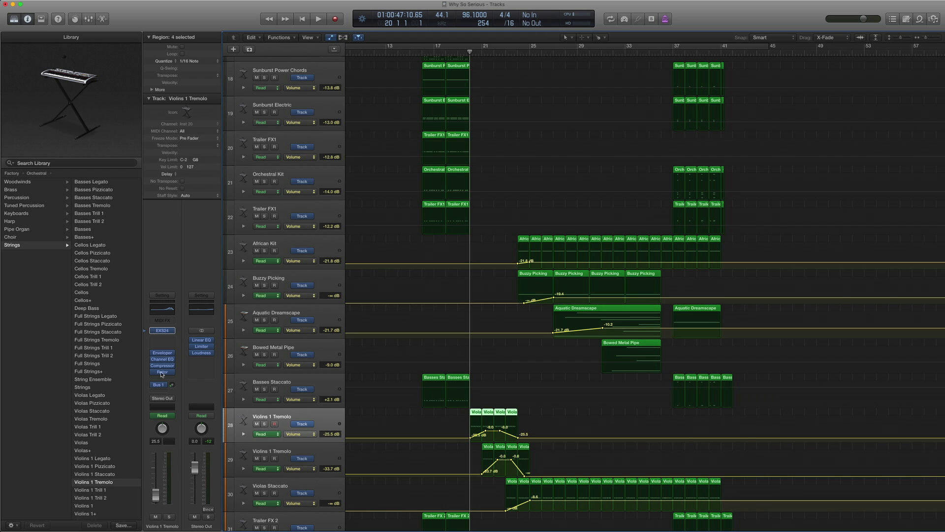
key(a)
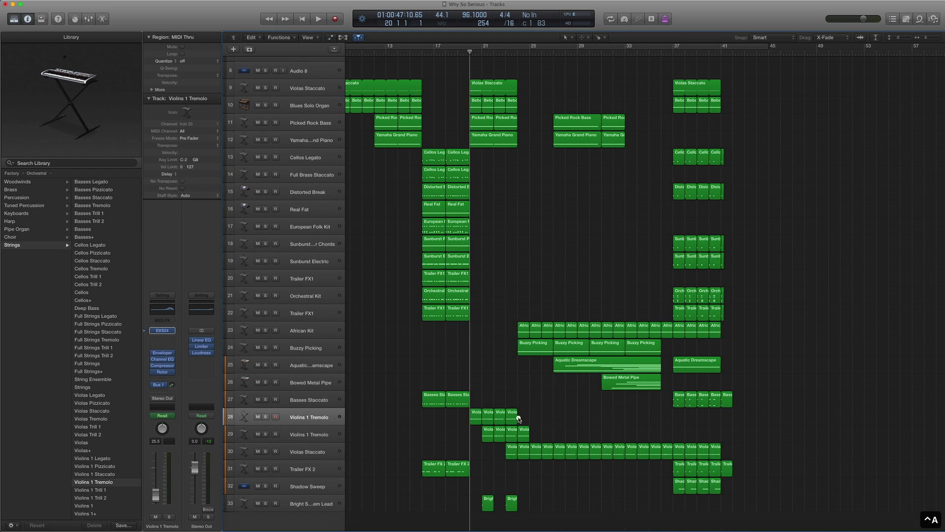
- Solo-play track 28's Violins 1 Tremolo regions from bar 20, then select track 29
key(ctrl+s)
key(period)
key(space)
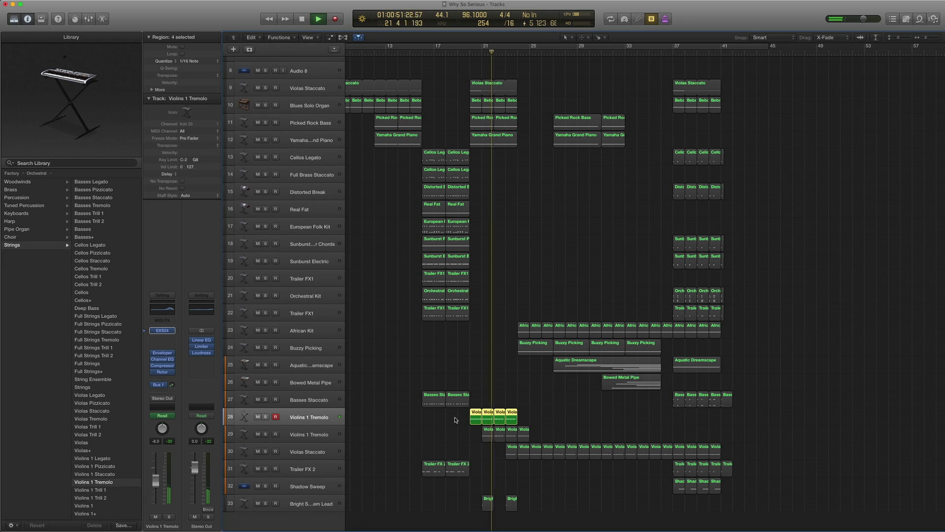
key(space)
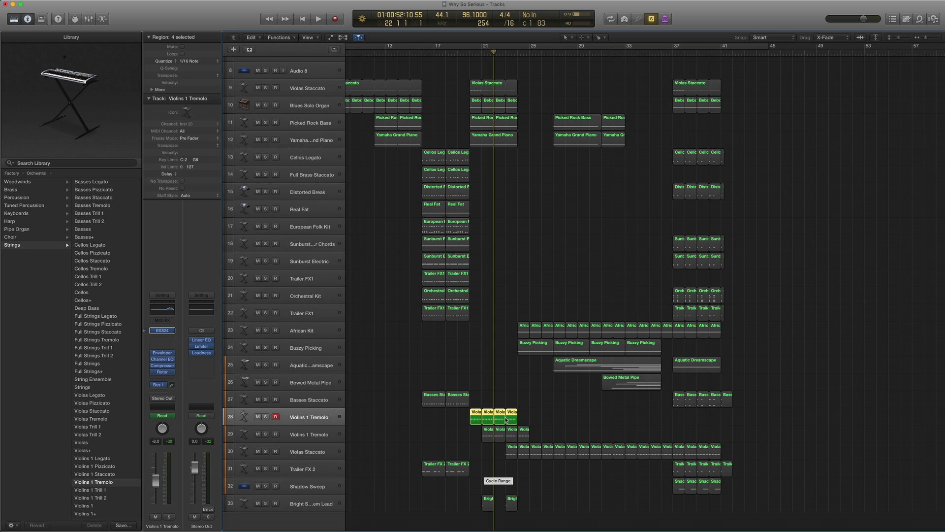
key(comma)
key(comma)
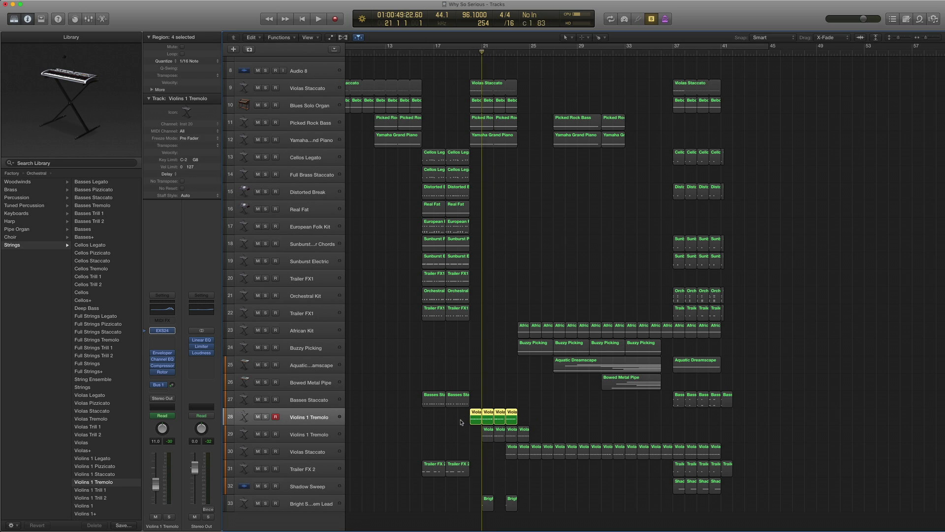
key(space)
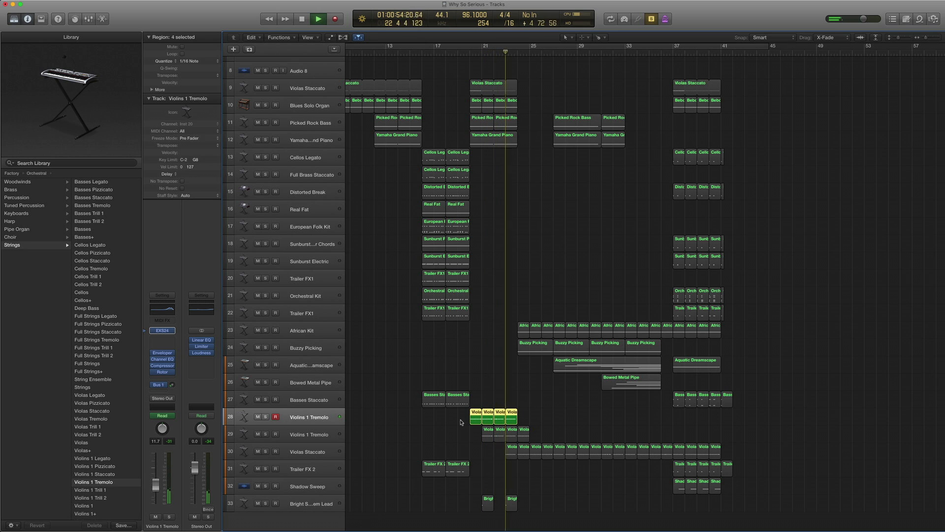
key(space)
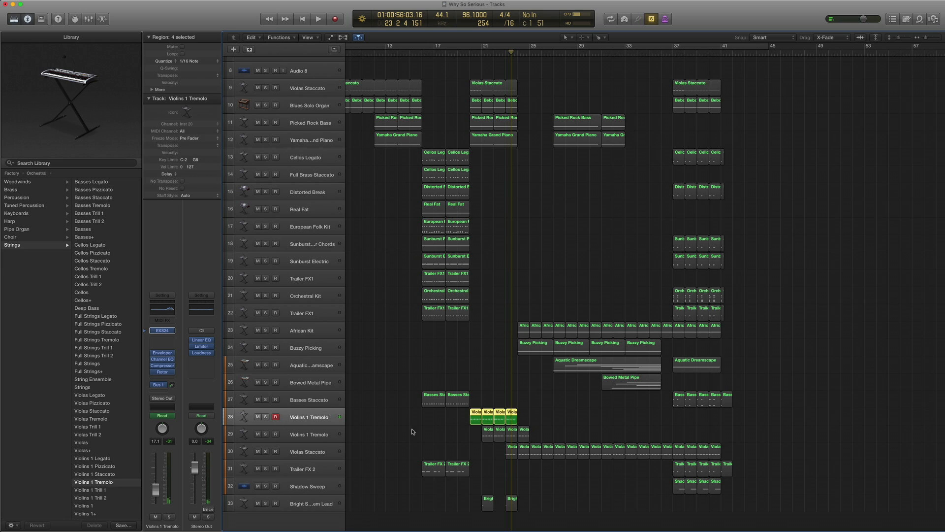
click(300, 439)
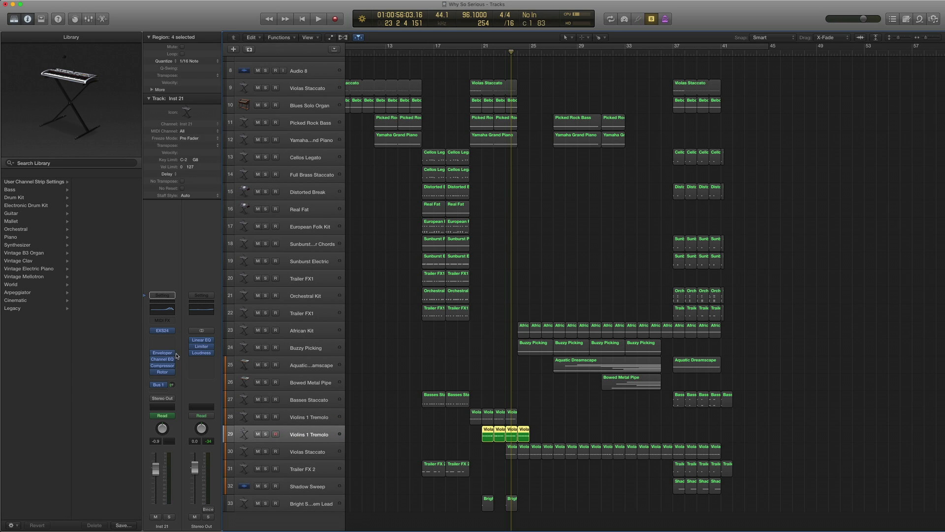
- Play track 29's Violins 1 Tremolo region from bar 21 with its volume automation shown
click(311, 416)
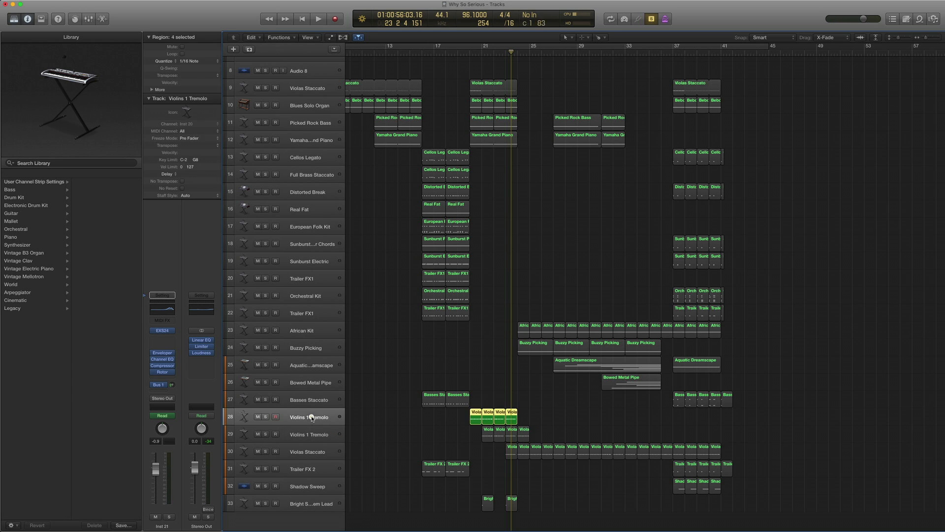
click(307, 433)
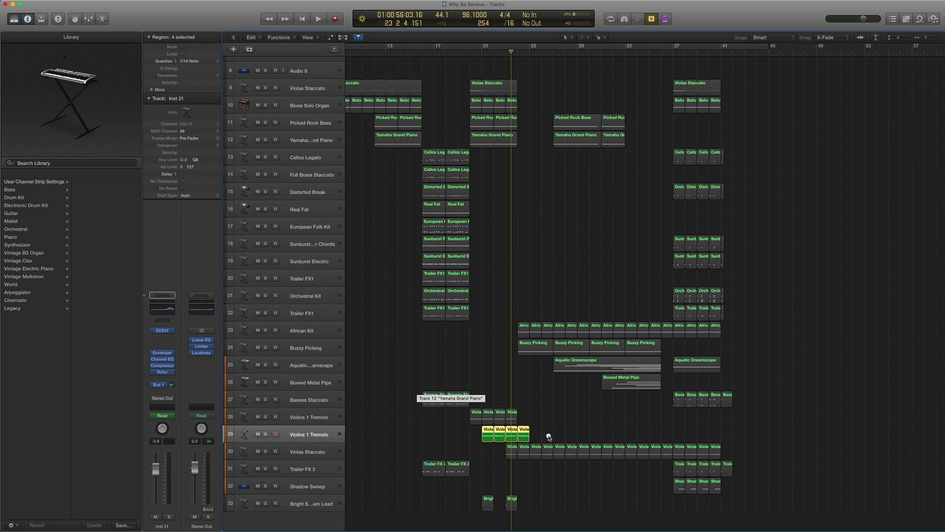
click(486, 436)
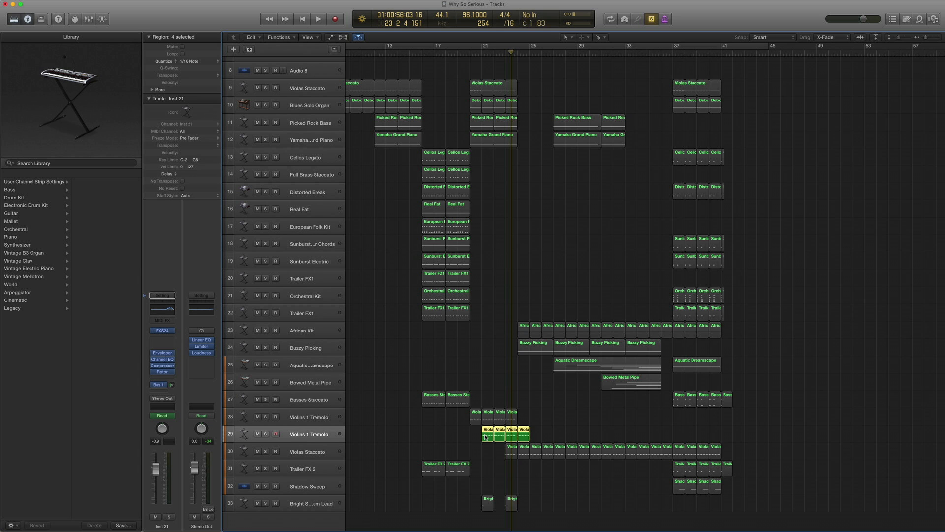
key(comma)
key(comma)
key(comma)
key(ctrl+a)
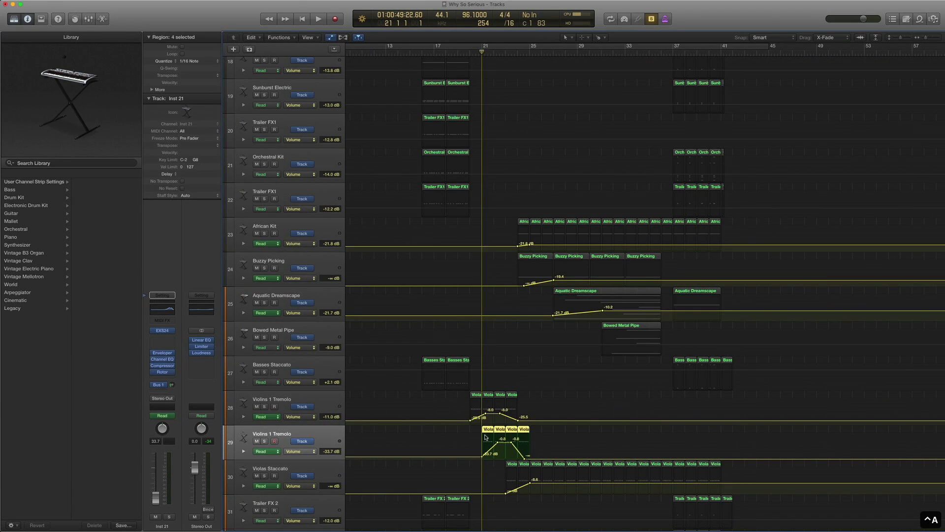
key(space)
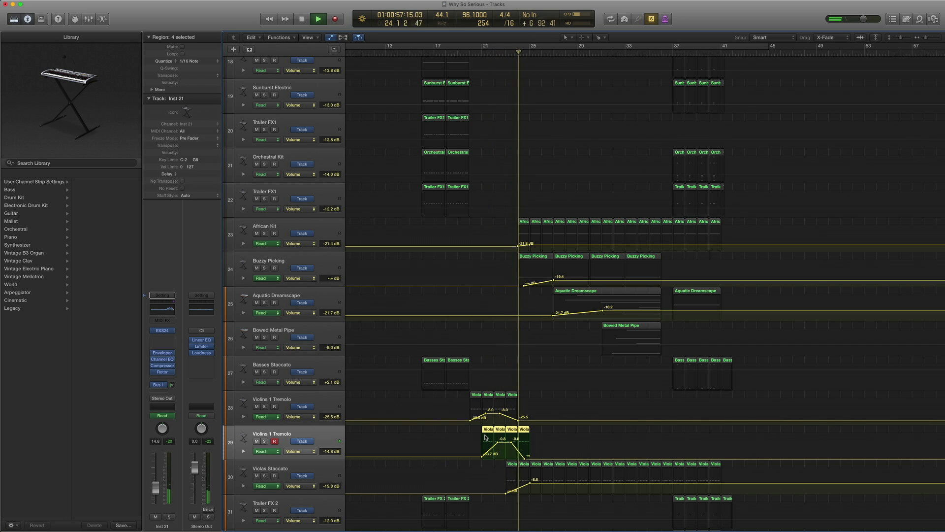
key(a)
key(super+Up)
key(space)
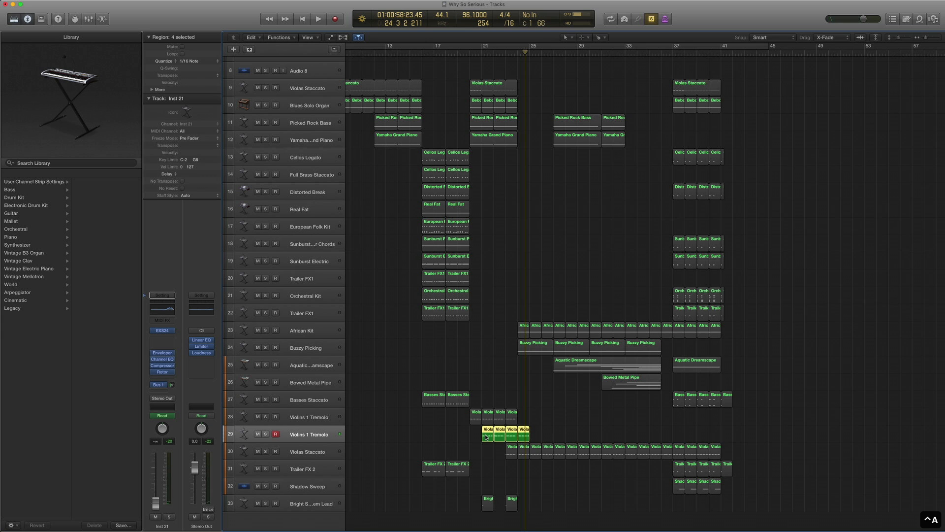
- Select both Violins 1 Tremolo tracks' regions plus Violas Staccato and play them from bar 20
drag(560, 433, 463, 414)
drag(535, 88, 462, 82)
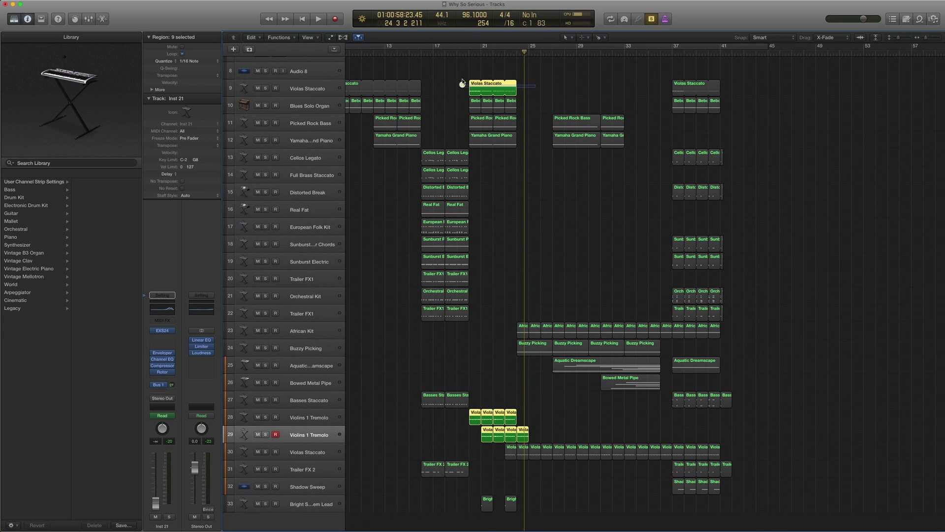
click(471, 51)
key(space)
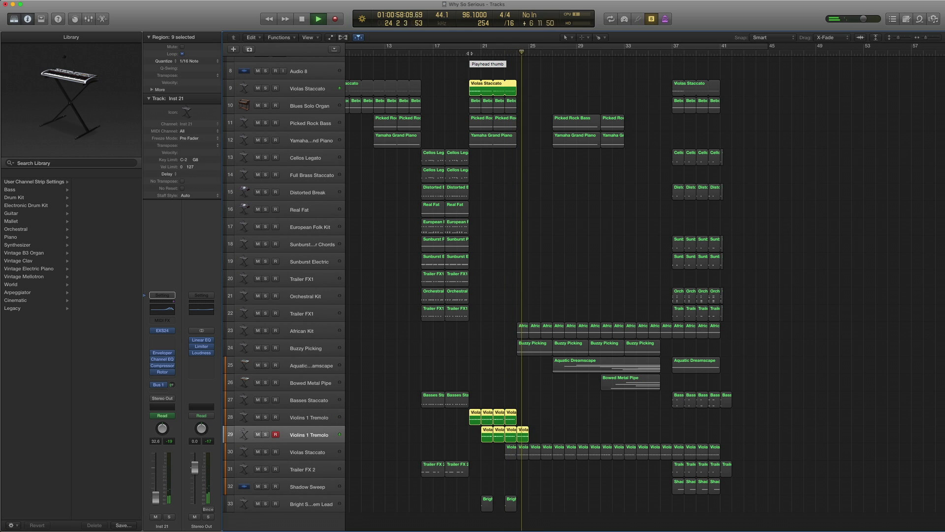
key(space)
scroll(503, 228, up, 1)
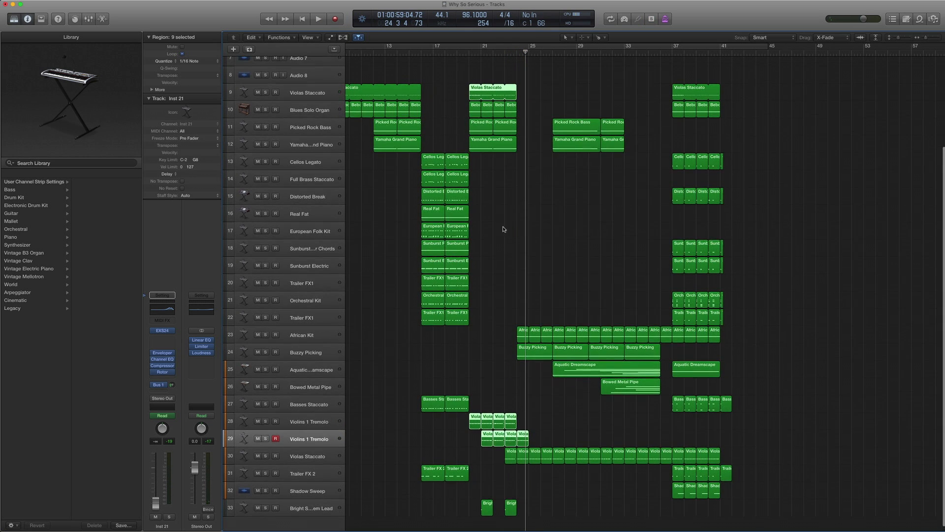
scroll(496, 235, down, 1)
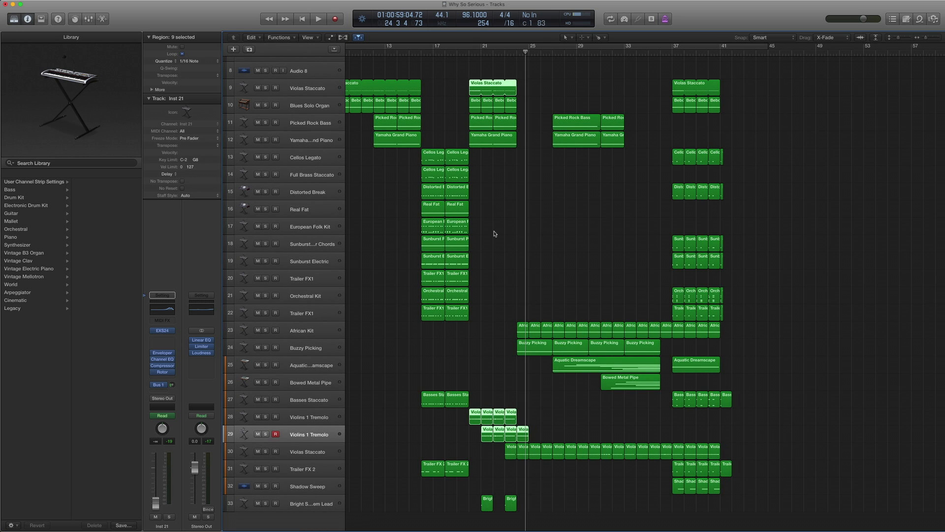
scroll(498, 487, up, 1)
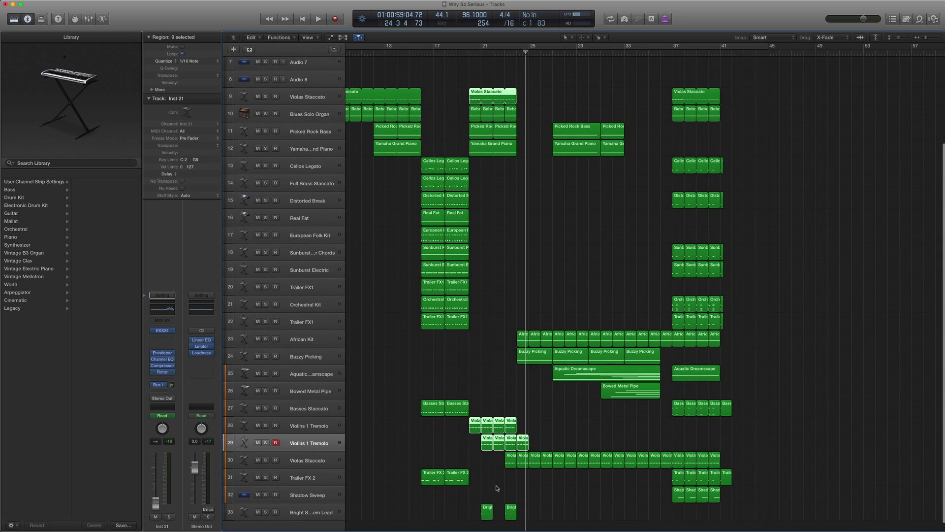
scroll(489, 403, down, 1)
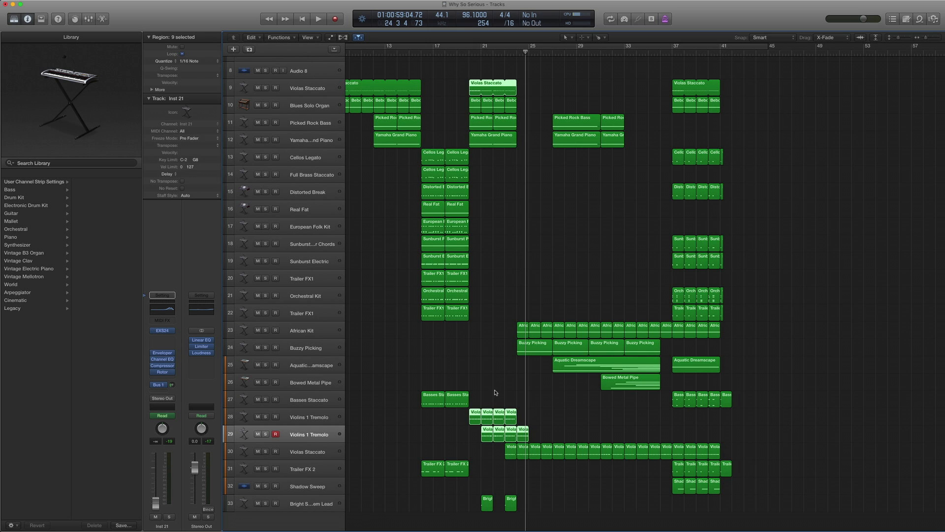
scroll(403, 367, down, 1)
- Select the African Kit track and reveal its patch under World > African in the Library
click(321, 335)
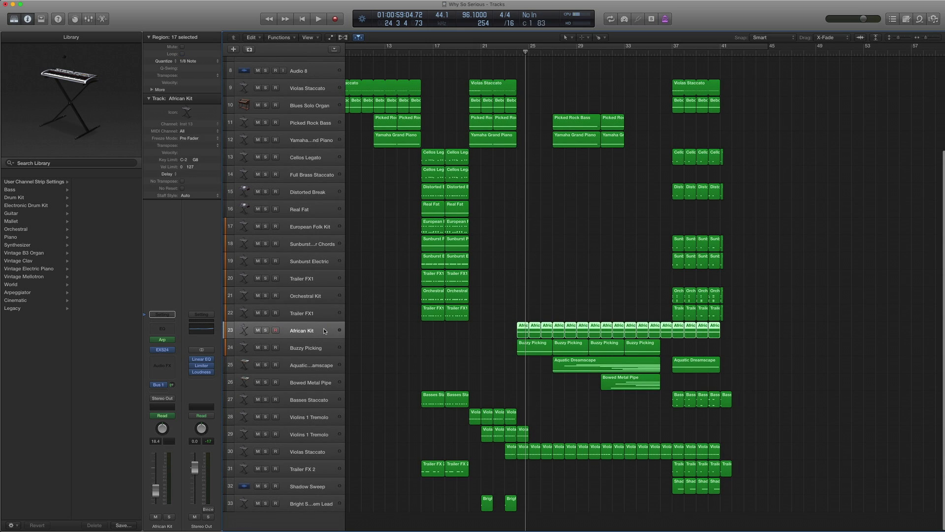
key(comma)
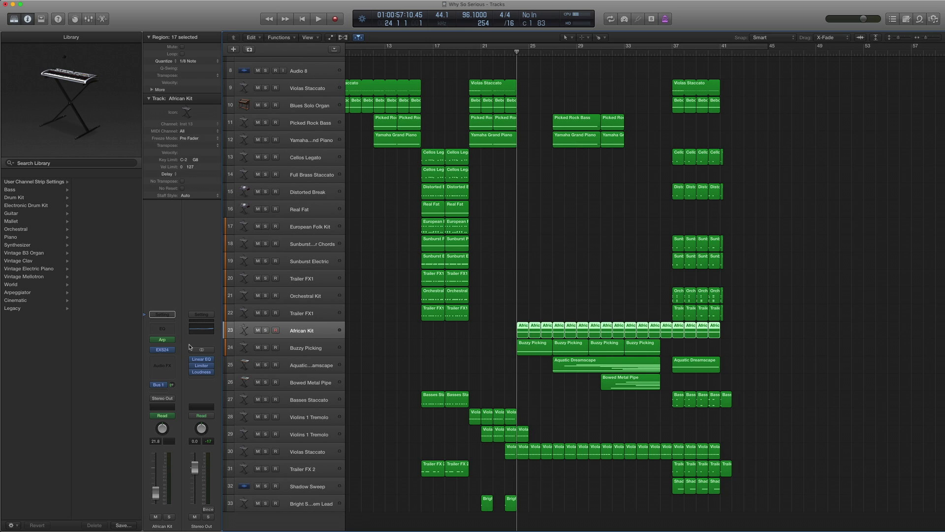
click(148, 352)
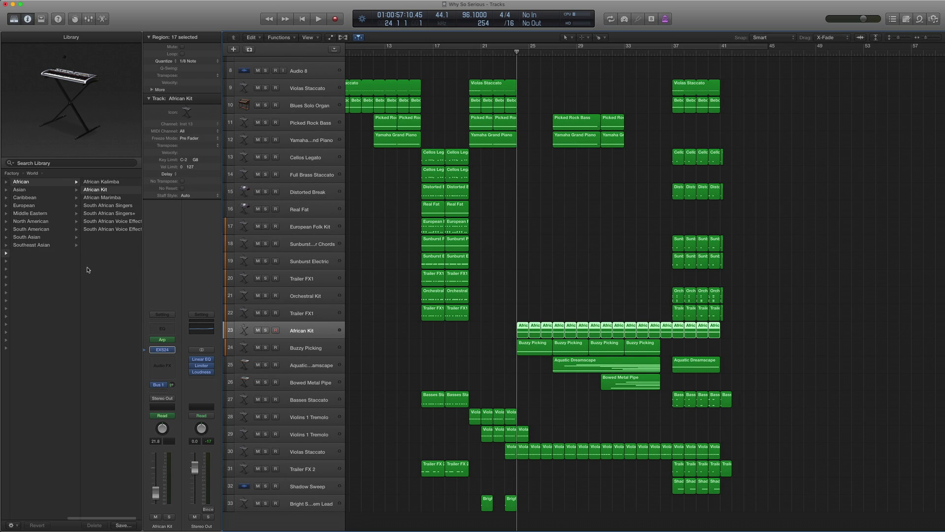
click(86, 183)
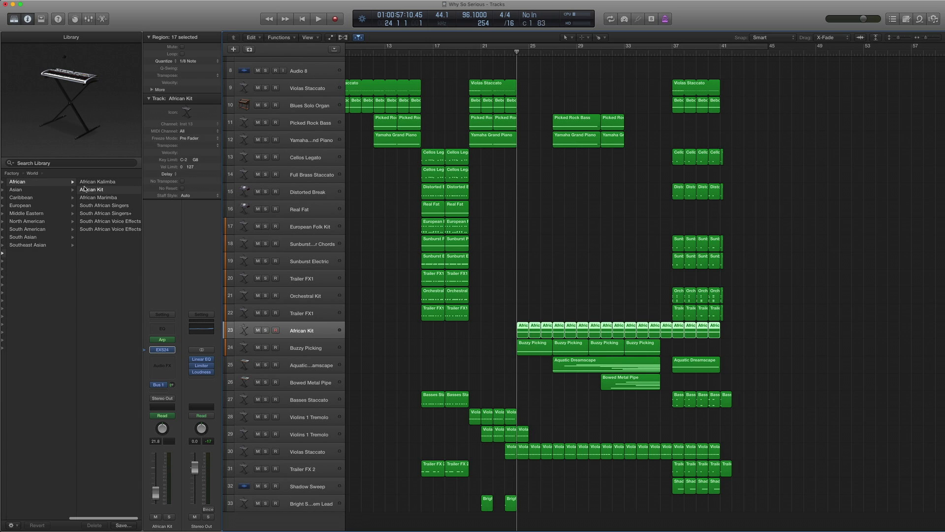
- Open the African Kit notes in the Piano Roll and select only the first C5 note
double_click(521, 334)
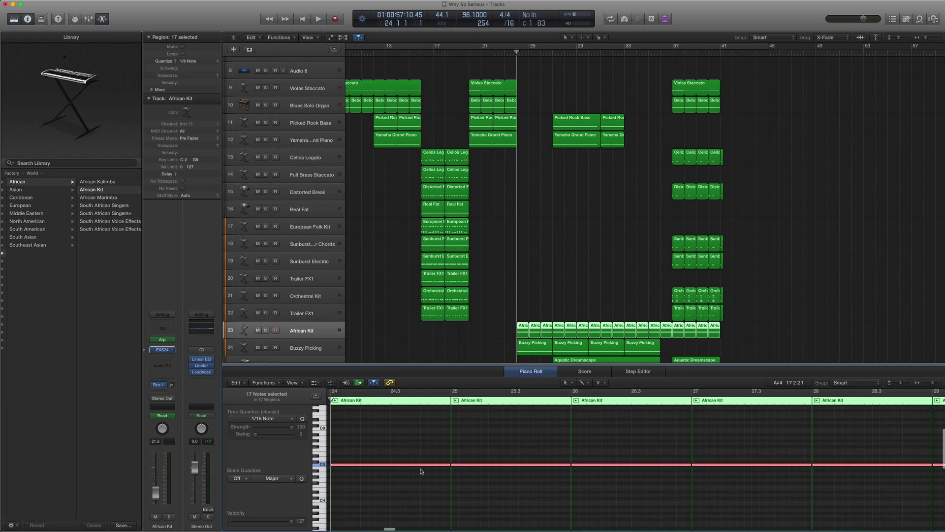
scroll(429, 449, right, 3)
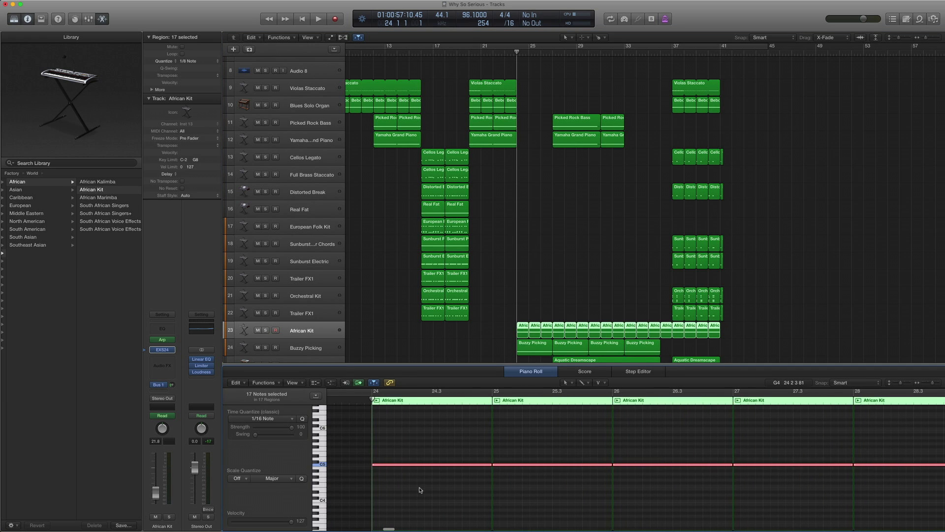
click(416, 453)
drag(406, 492, 405, 446)
drag(394, 485, 395, 447)
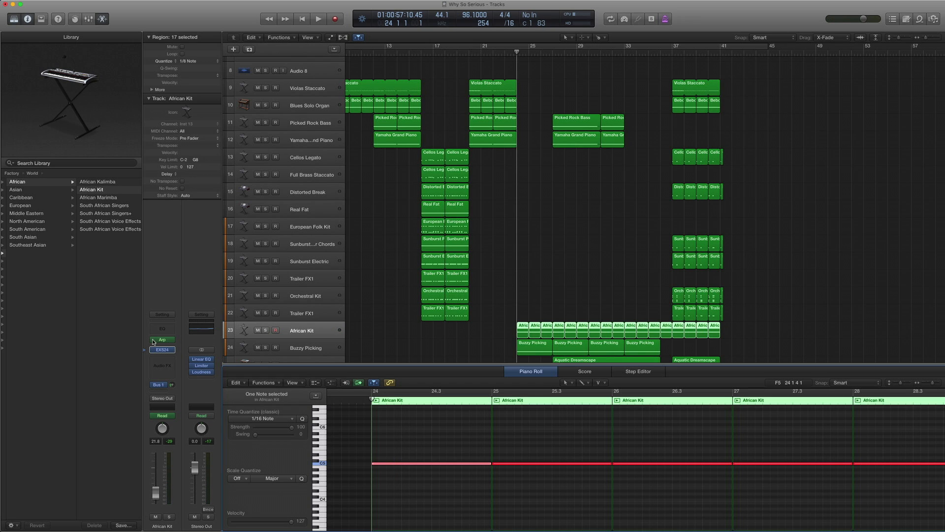
- Check African Kit's Arpeggiator MIDI FX settings, then stop playback
click(162, 340)
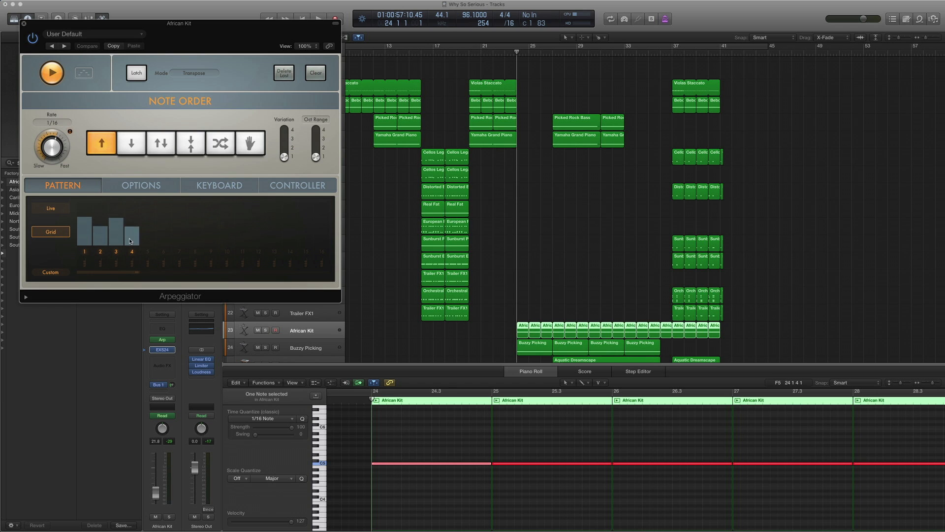
click(23, 25)
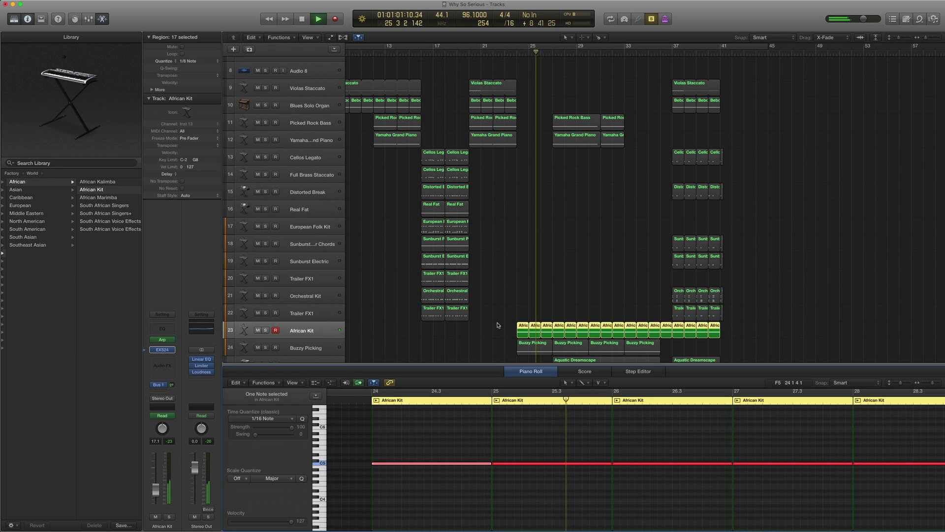
key(space)
- Turn solo off and select the Buzzy Picking track
key(ctrl+s)
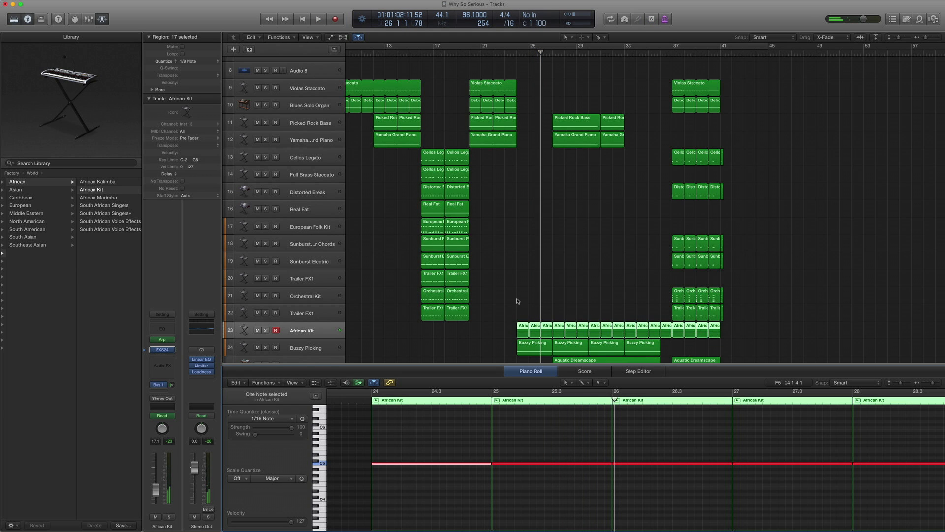
scroll(517, 301, down, 4)
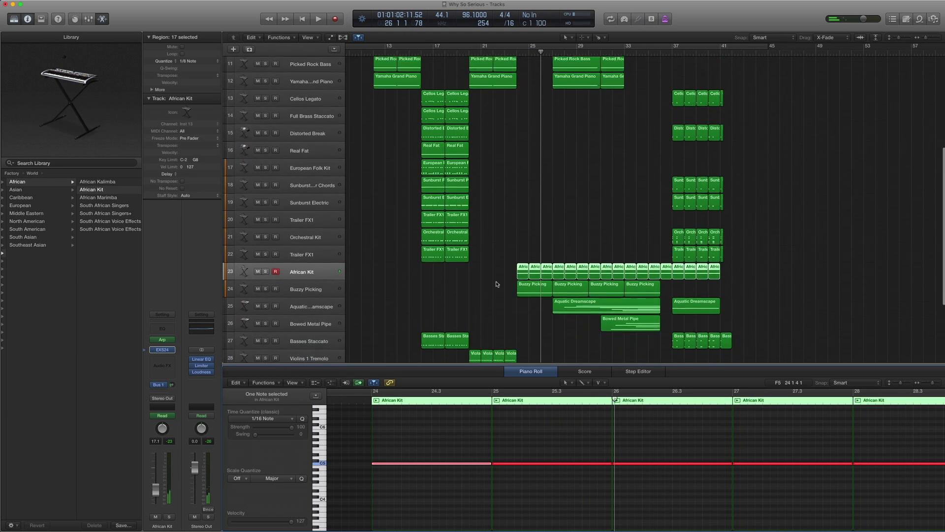
click(305, 284)
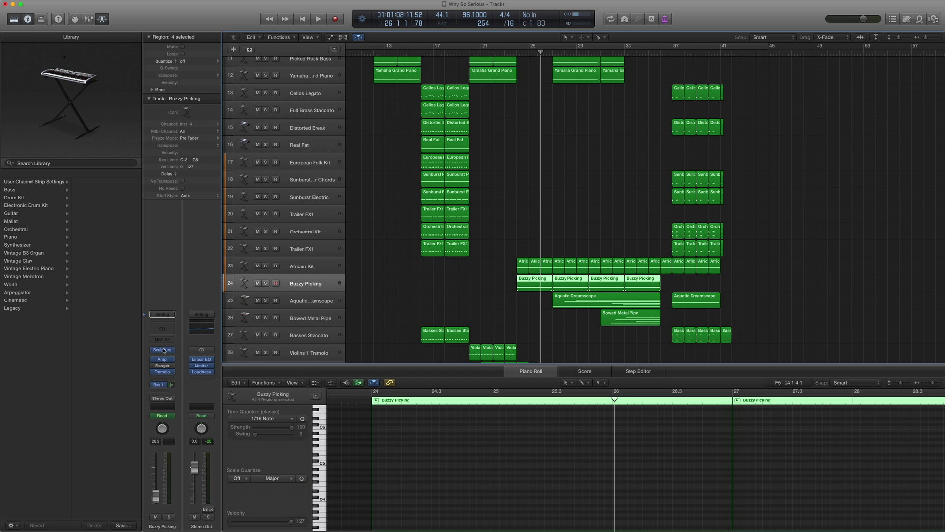
- Solo Buzzy Picking's four regions and play them from one bar later
drag(494, 287, 681, 282)
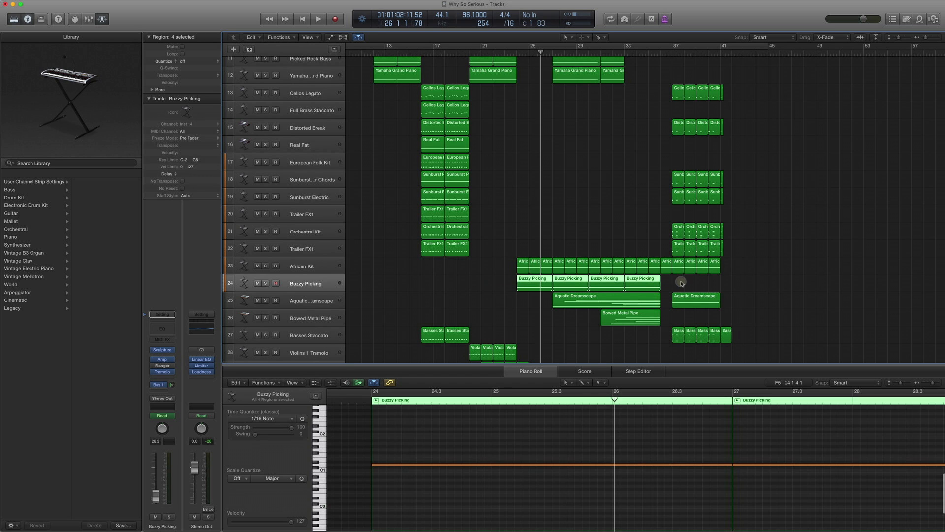
key(period)
key(ctrl+s)
key(space)
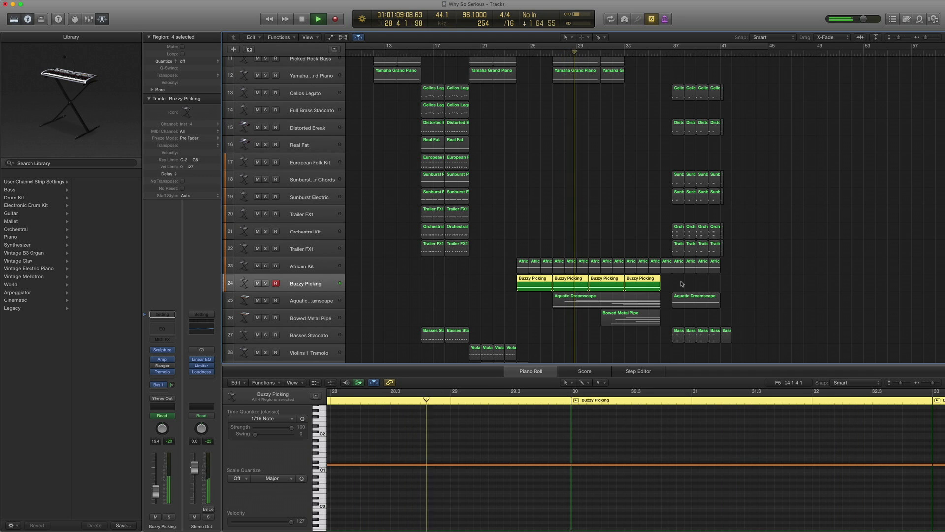
key(space)
- Show then hide the volume automation, reselect the regions, and open Sculpture
key(ctrl+a)
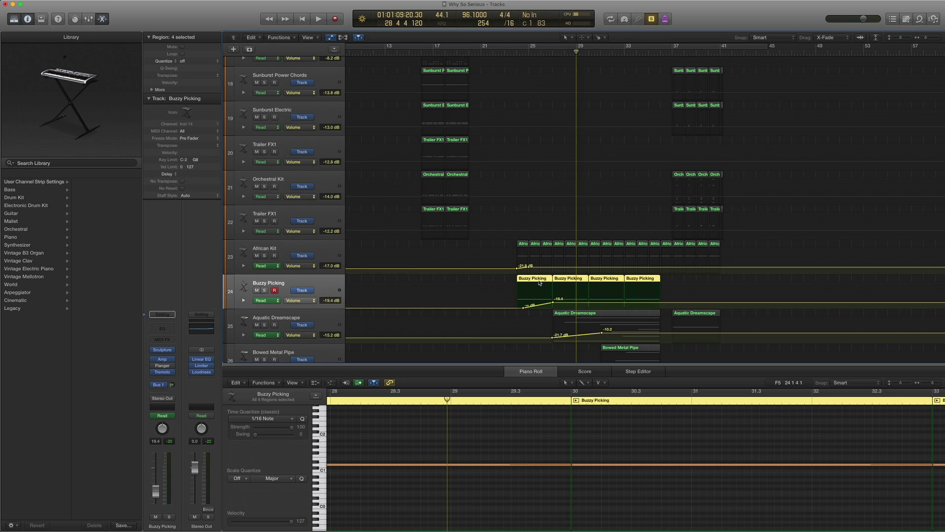
key(ctrl+a)
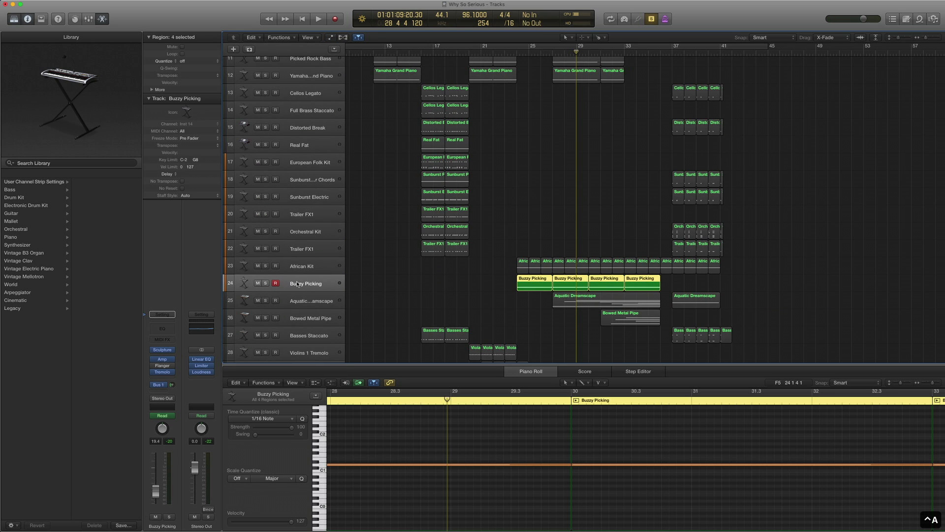
click(456, 283)
click(298, 282)
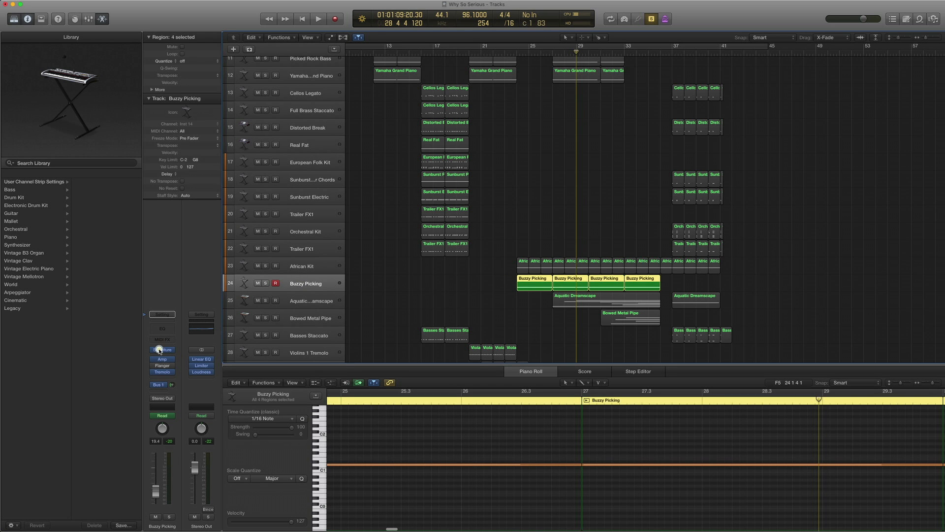
click(160, 350)
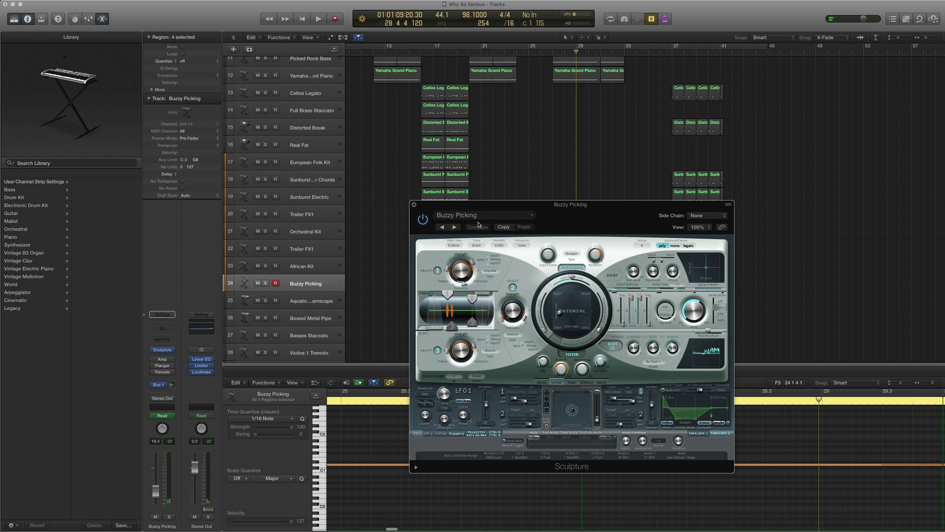
- Browse Sculpture's preset list without changing it, then close Sculpture
click(477, 215)
mouse_move(487, 411)
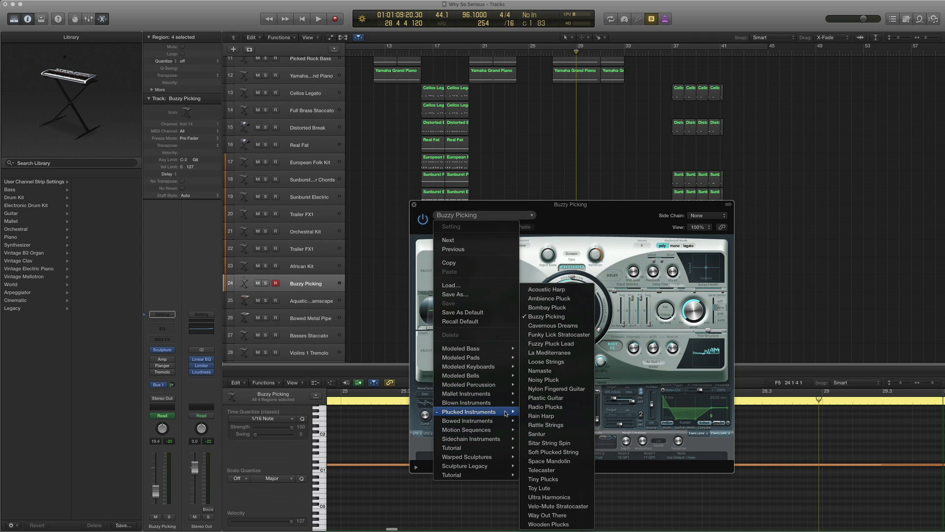
click(574, 225)
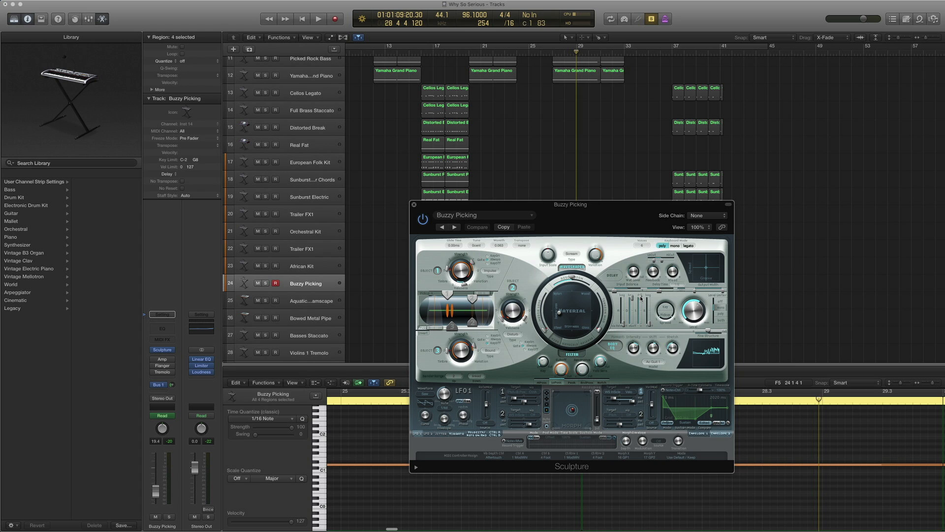
click(415, 206)
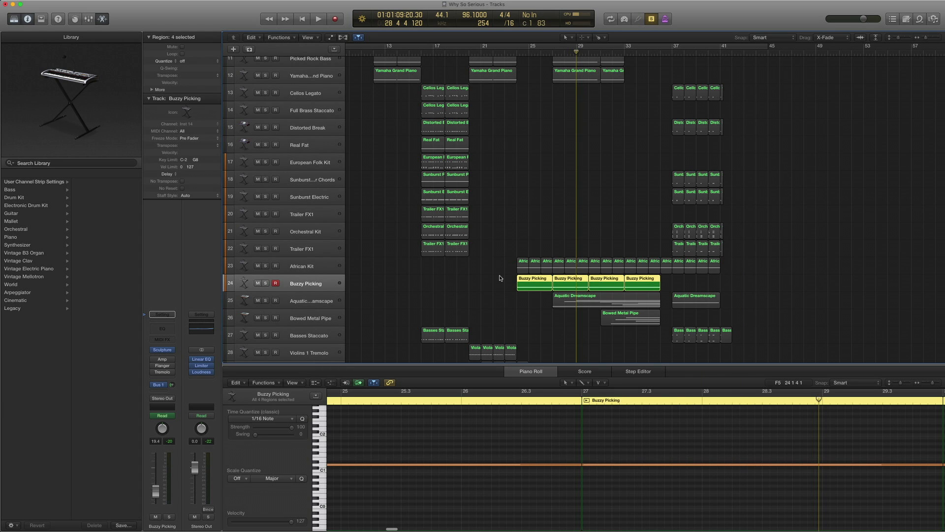
- Enable Amp Designer and review its presets, then open Tremolo's Deep Tremolo preset
click(153, 359)
click(162, 359)
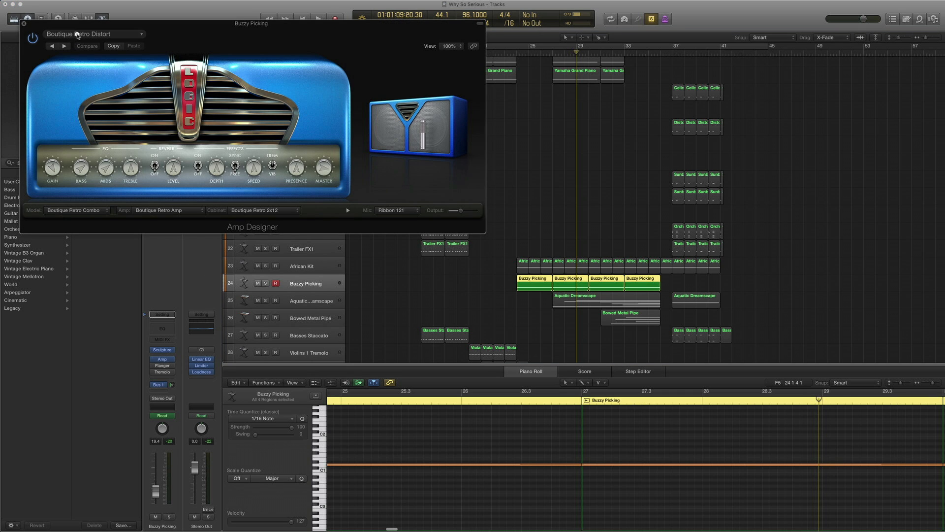
click(78, 34)
mouse_move(80, 213)
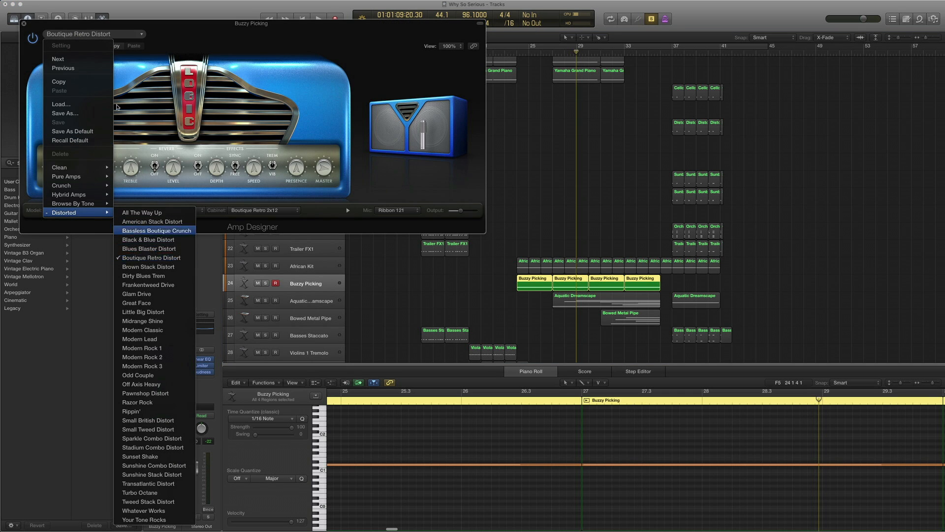
click(24, 23)
click(23, 23)
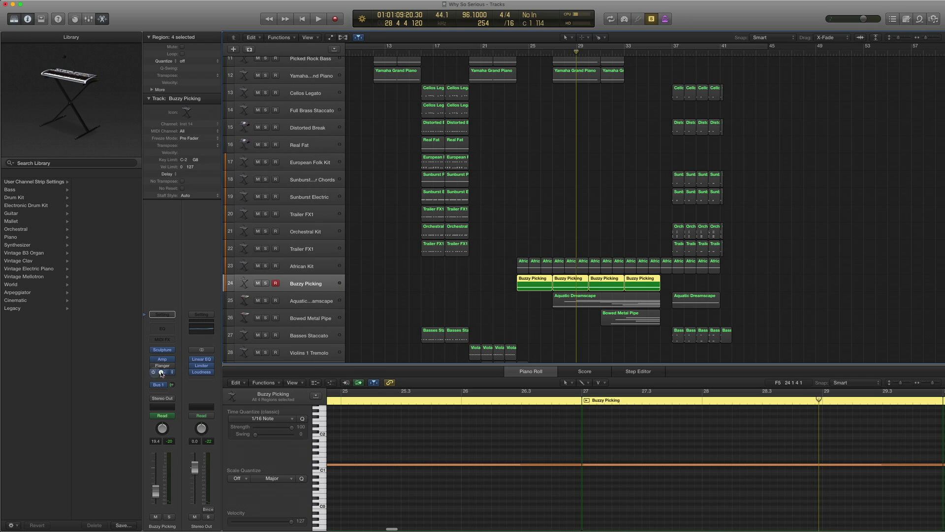
click(162, 371)
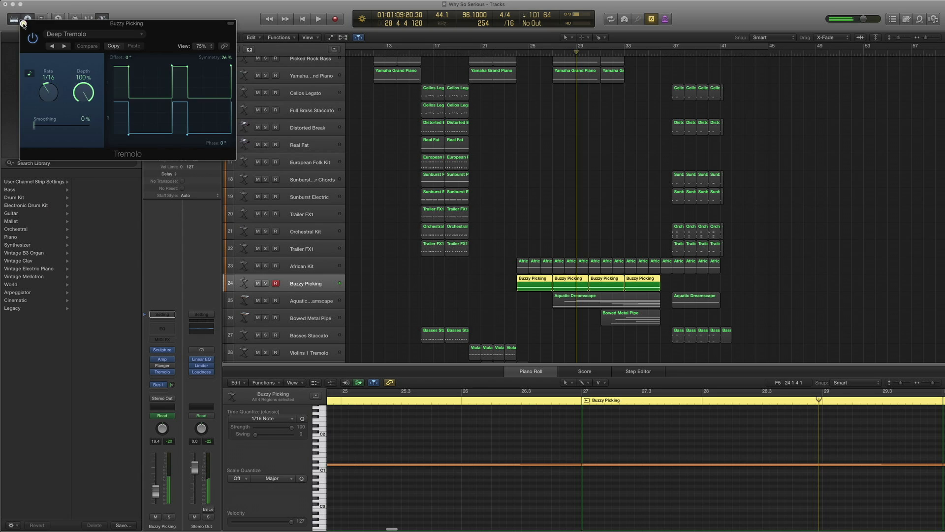
- Close Tremolo, move back two bars, unsolo, and select the Aquatic Dreamscape track
click(23, 23)
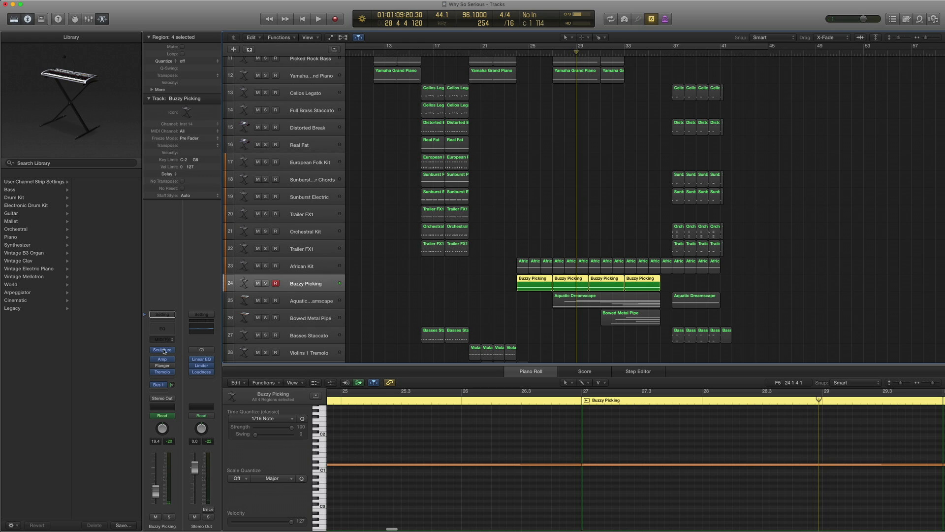
mouse_move(163, 352)
key(comma)
key(comma)
key(ctrl+s)
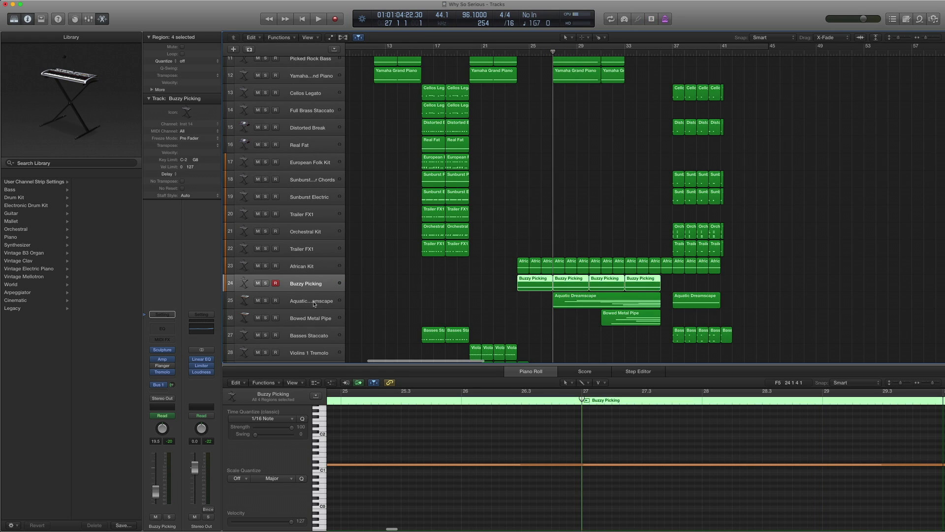
click(314, 304)
scroll(540, 229, down, 2)
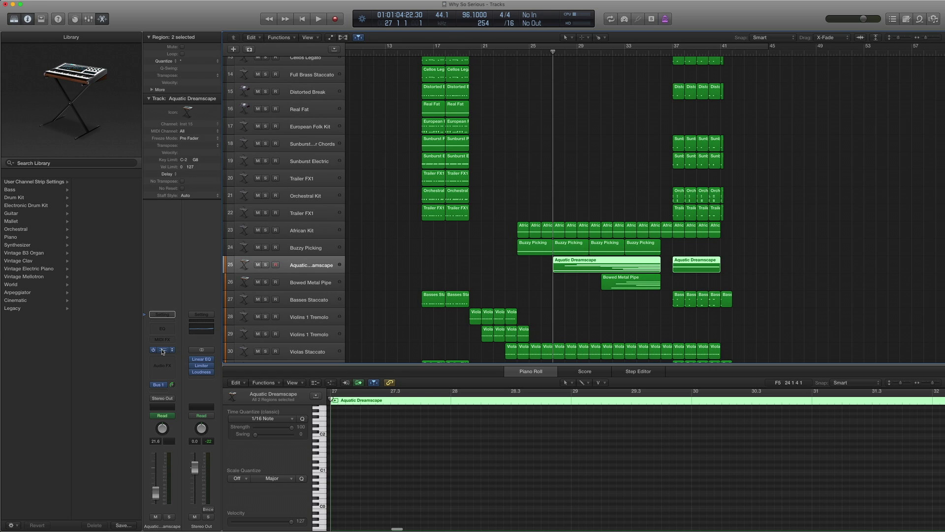
click(163, 350)
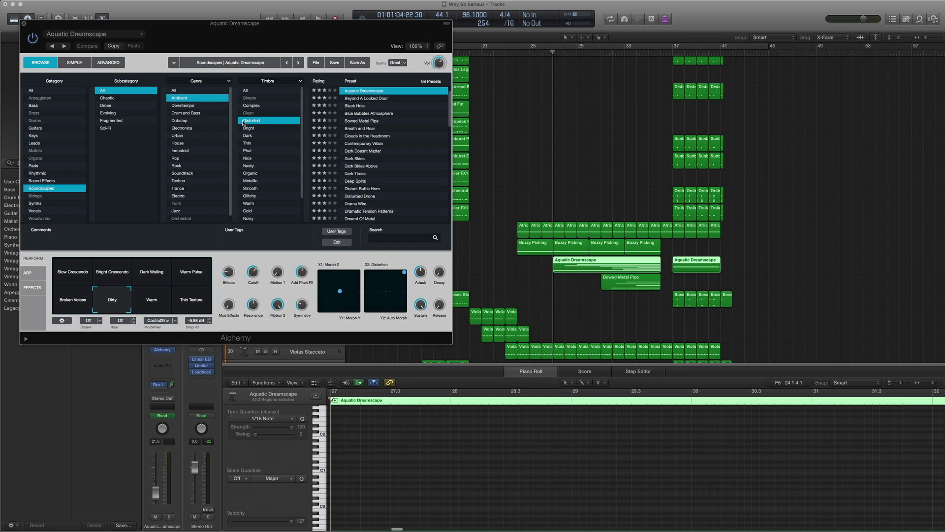
scroll(353, 106, up, 2)
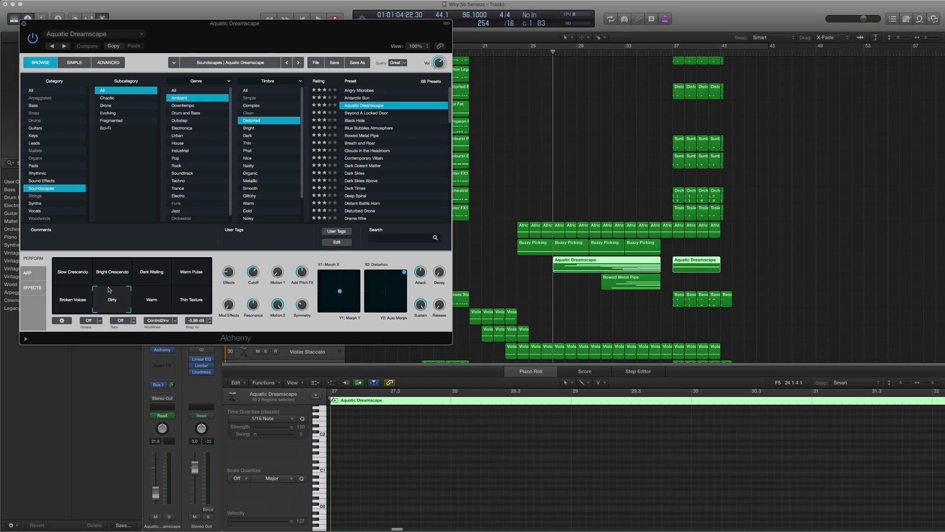
drag(145, 28, 363, 63)
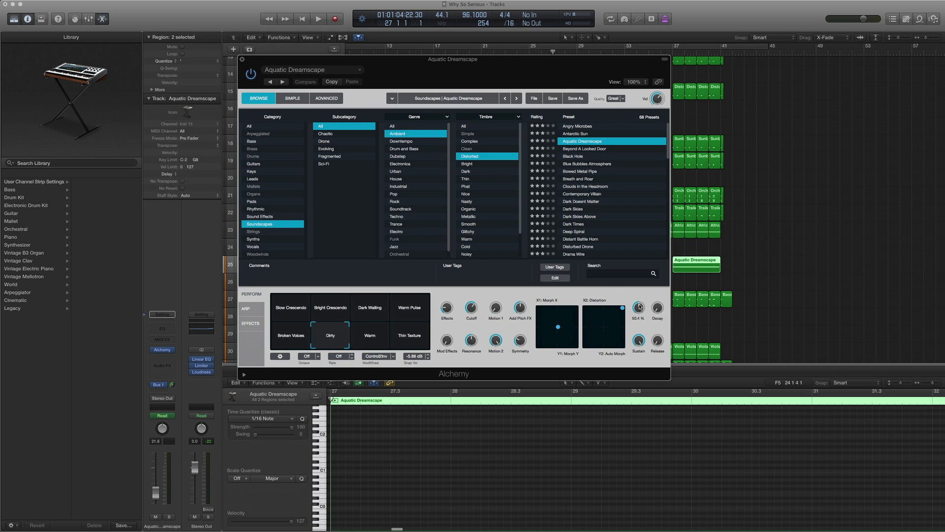
click(244, 61)
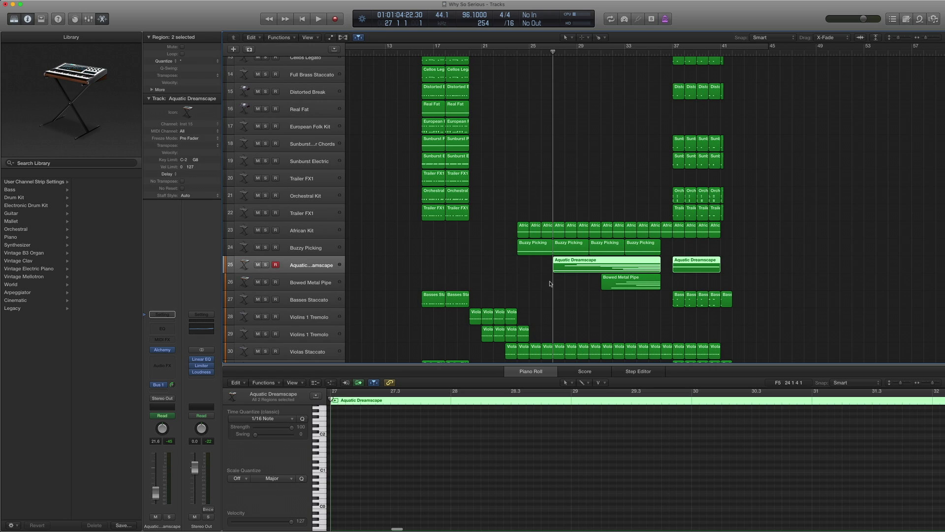
- Show Aquatic Dreamscape's notes, then solo and play its two regions
click(555, 266)
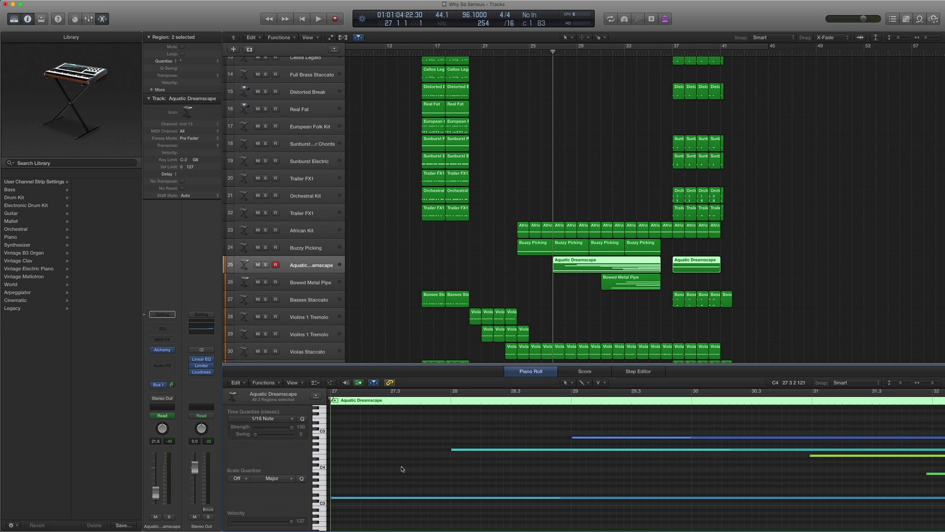
key(ctrl+s)
key(space)
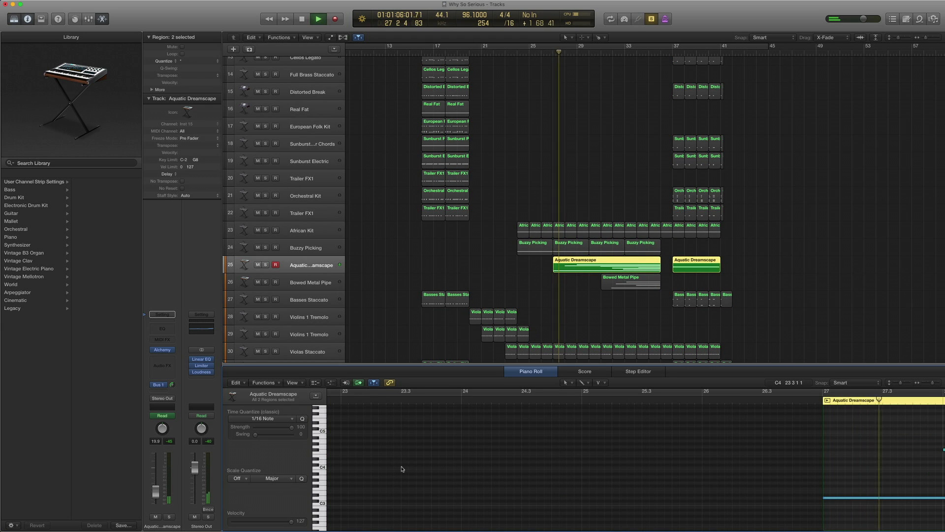
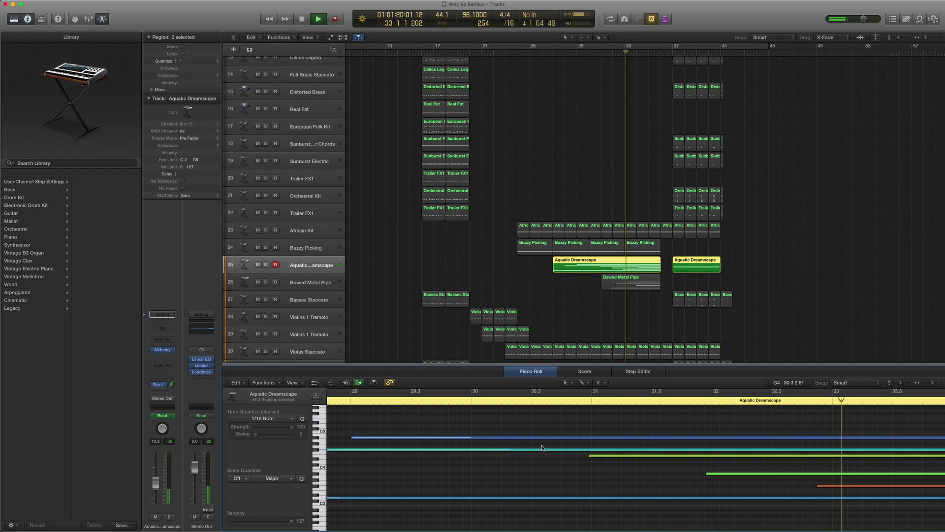
- Stop playback, turn solo off for all tracks, and advance the playhead to bar 36
key(space)
key(ctrl+s)
scroll(297, 300, up, 1)
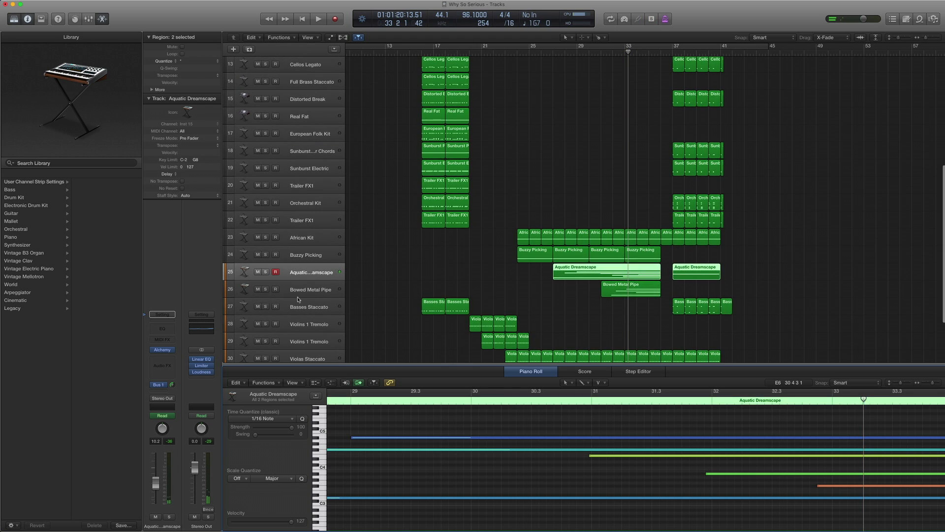
scroll(310, 295, up, 1)
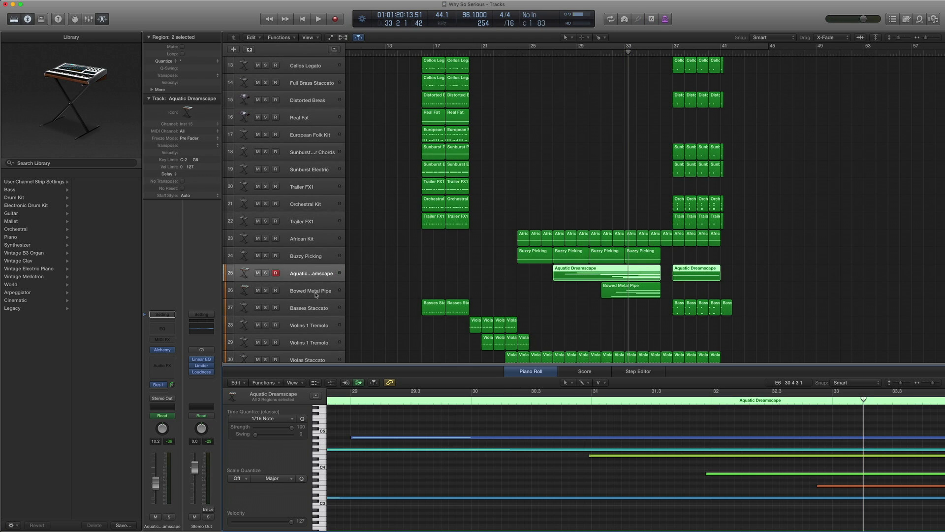
key(period)
key(period)
key(period)
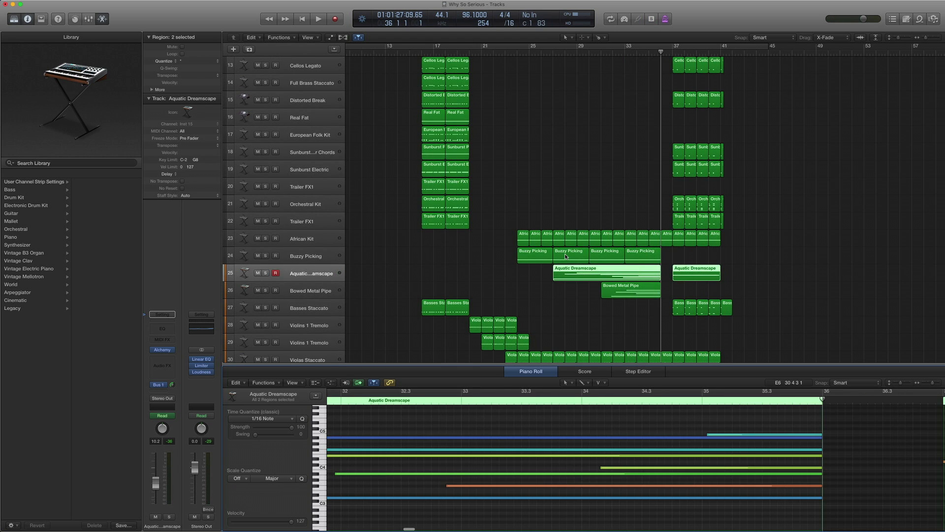
scroll(565, 253, right, 3)
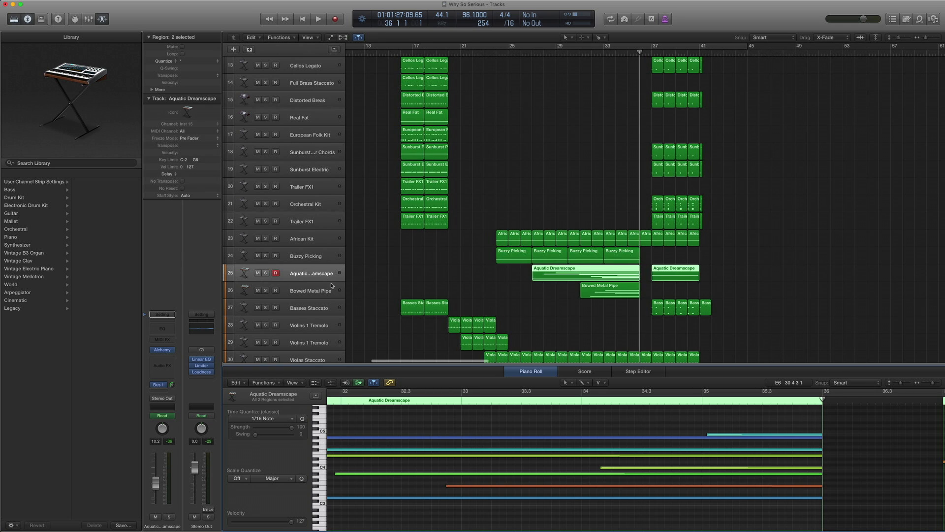
- Inspect Bowed Metal Pipe's Alchemy instrument, then audition it soloed from around bar 31
click(305, 291)
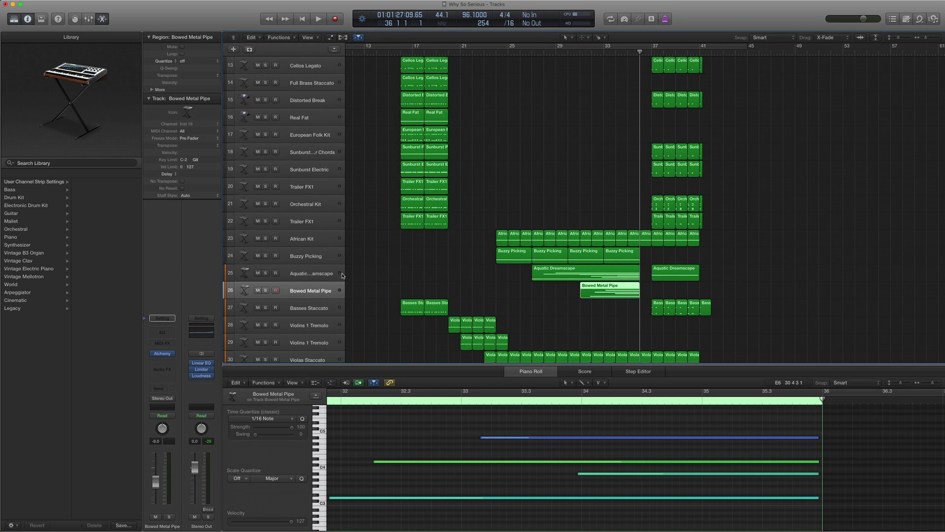
click(166, 355)
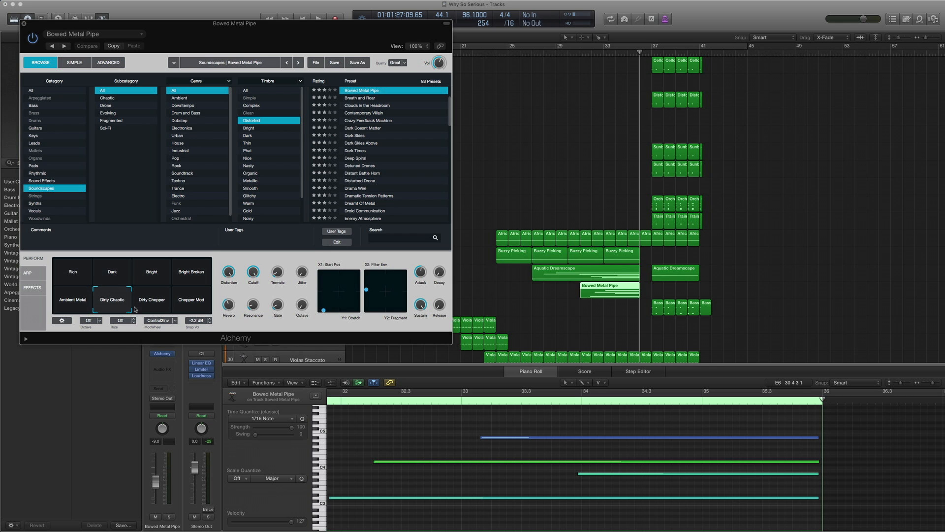
click(24, 24)
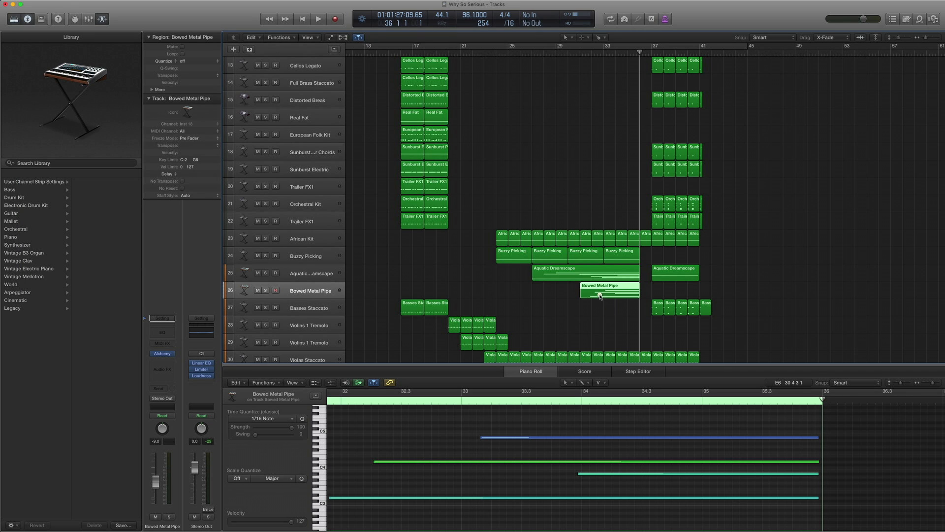
key(ctrl+s)
double_click(584, 53)
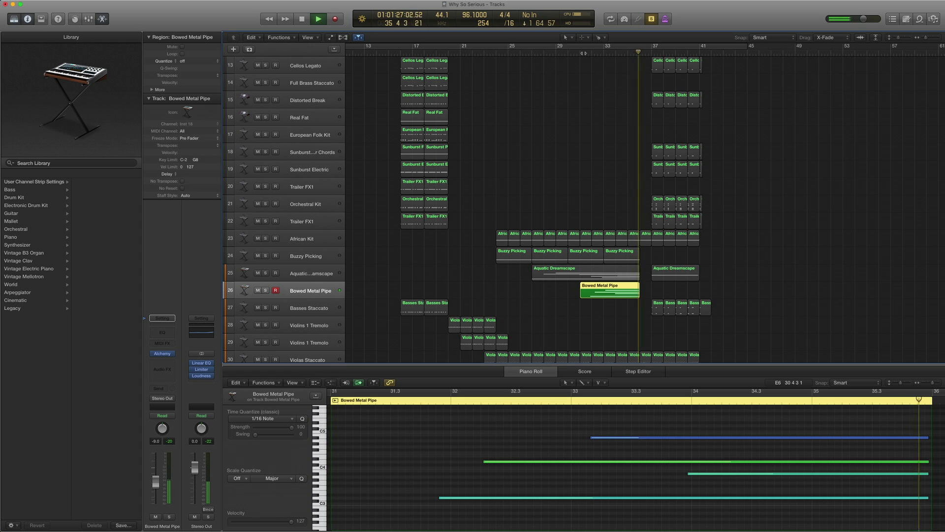
key(space)
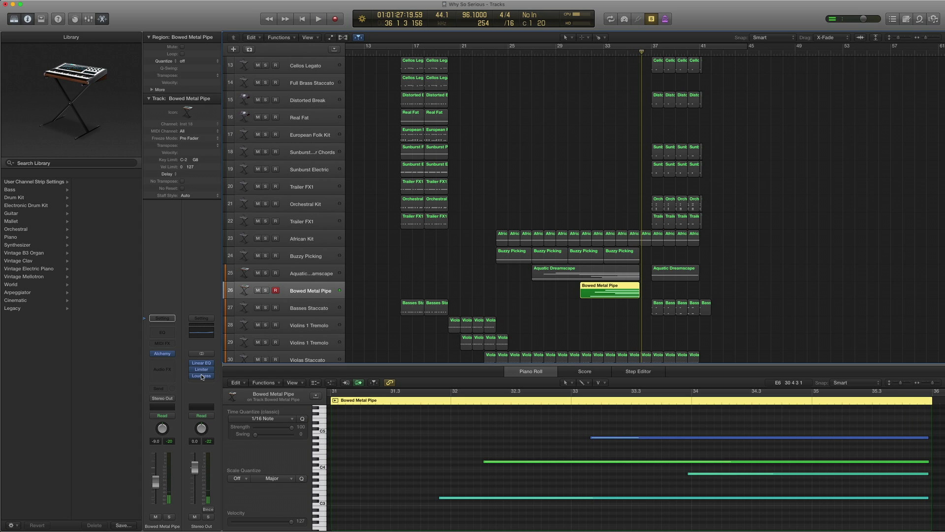
key(ctrl+s)
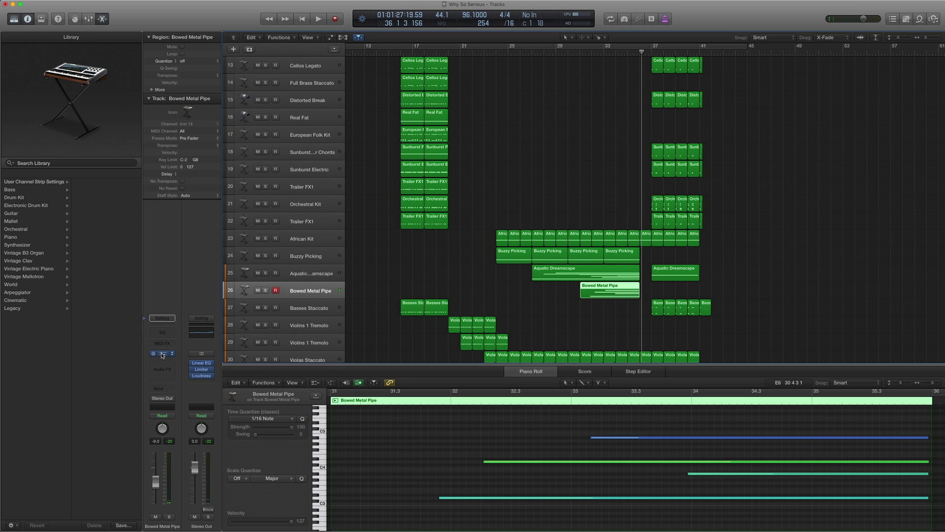
- Toggle Alchemy's Acoustic Reverb effect, then play Bowed Metal Pipe with the Aquatic Dreamscape region
click(164, 354)
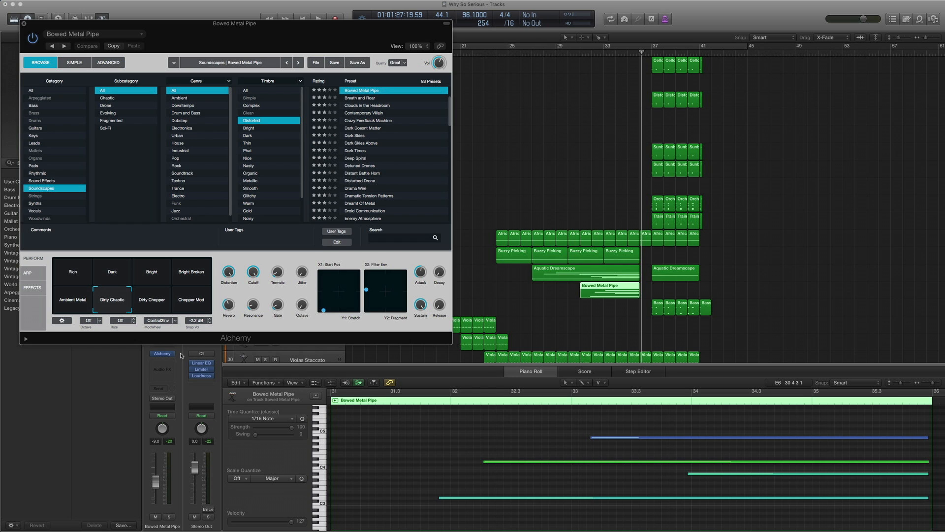
click(32, 287)
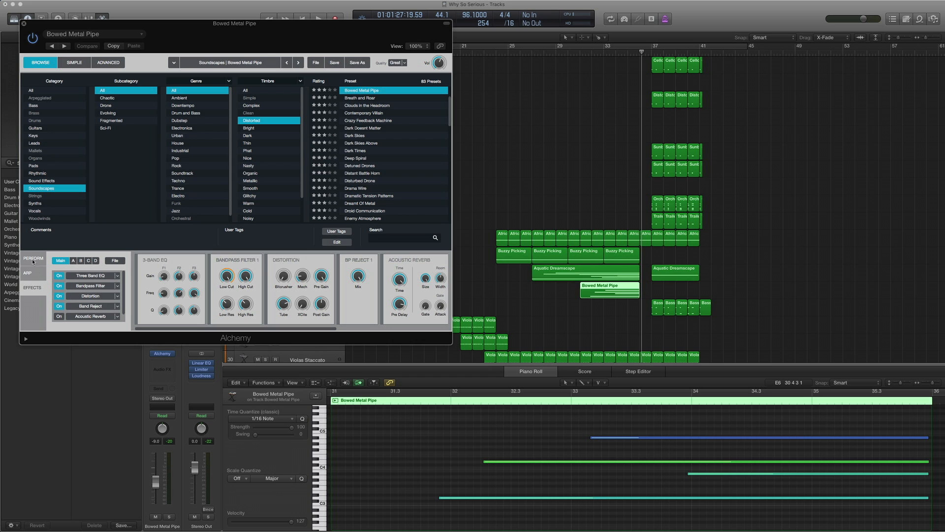
click(58, 316)
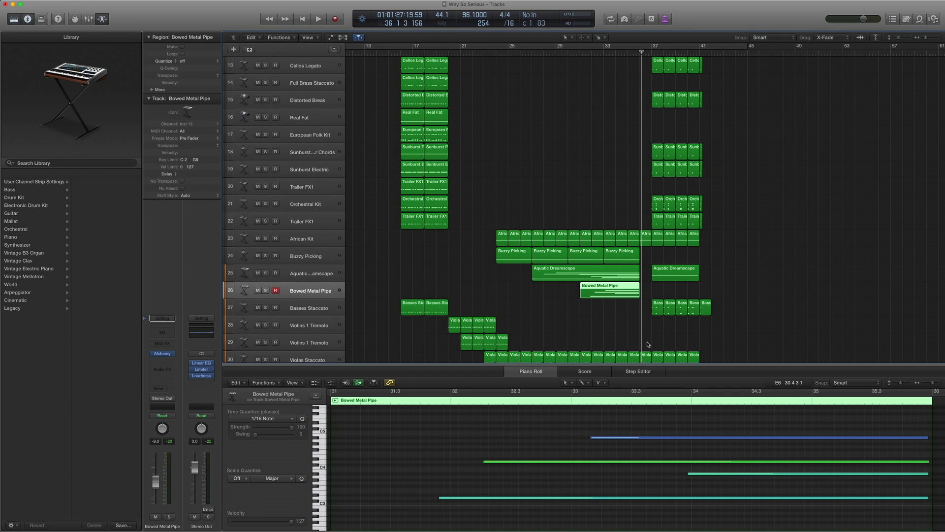
drag(619, 309, 620, 277)
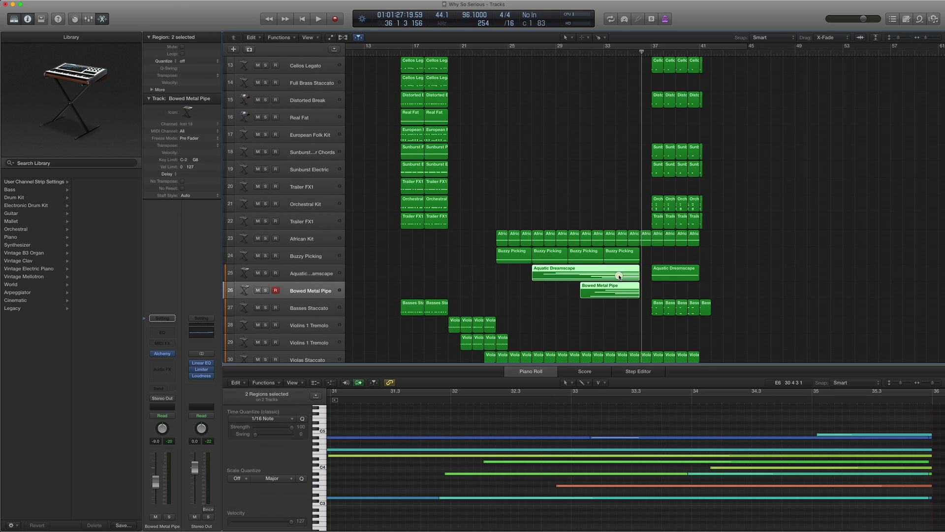
key(space)
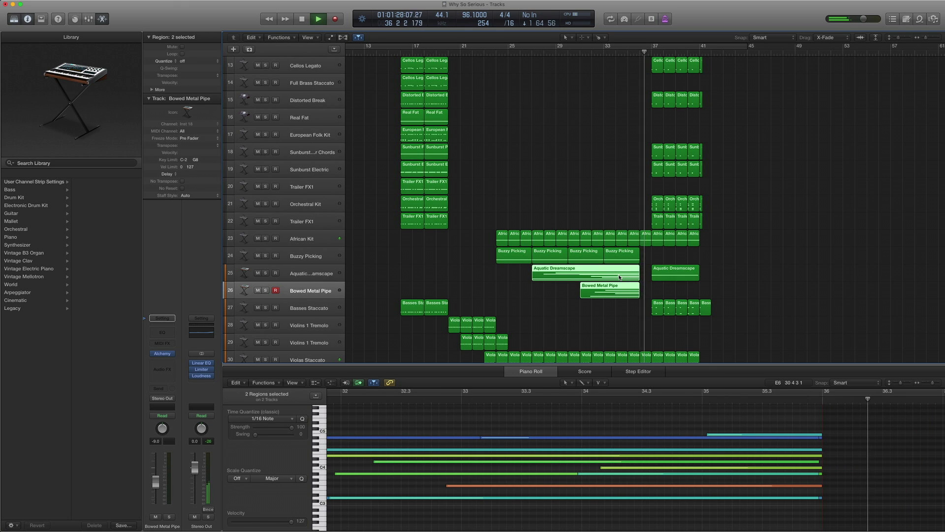
key(space)
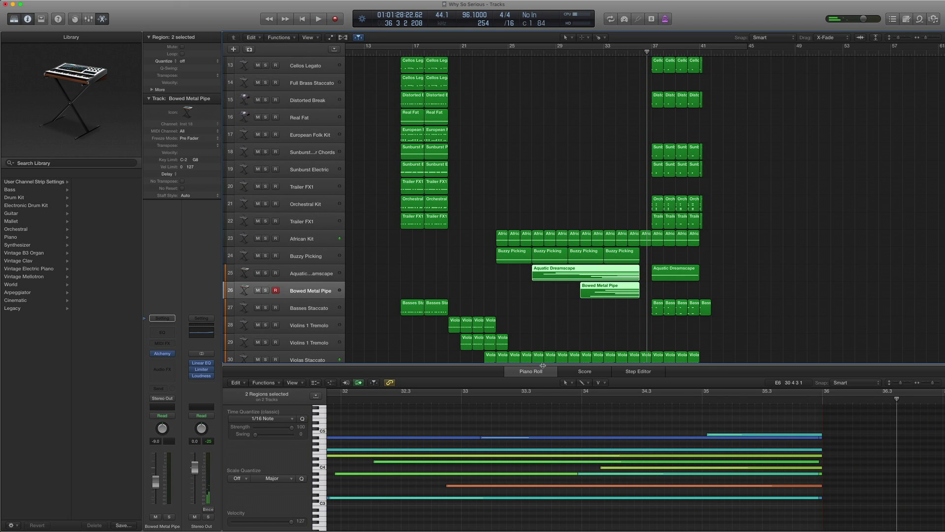
- Hide the note editor, play from bar 37, and audition the Aquatic Dreamscape region there soloed
key(e)
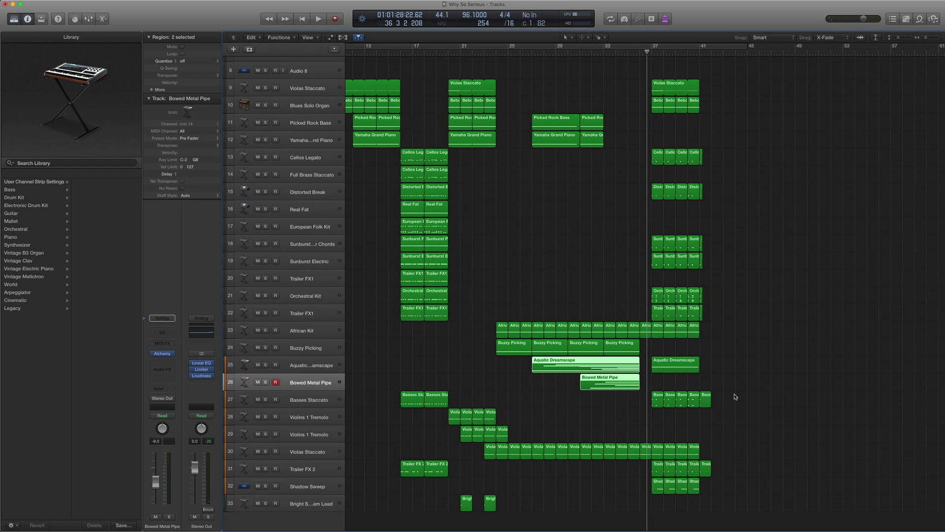
key(period)
key(space)
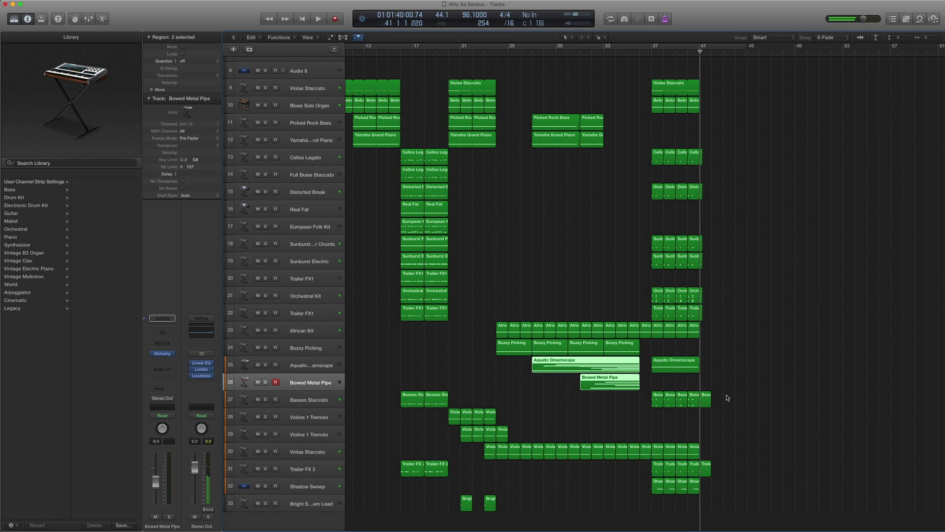
click(673, 365)
key(ctrl+s)
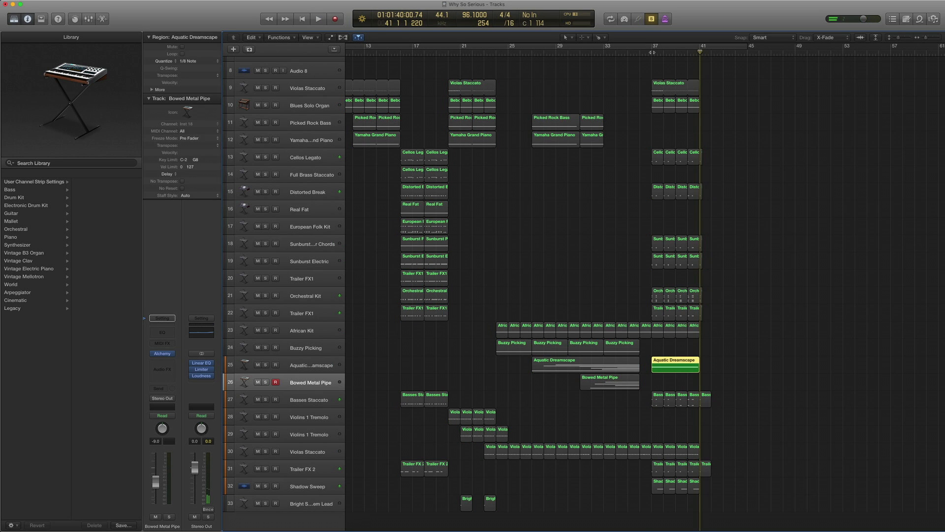
click(653, 53)
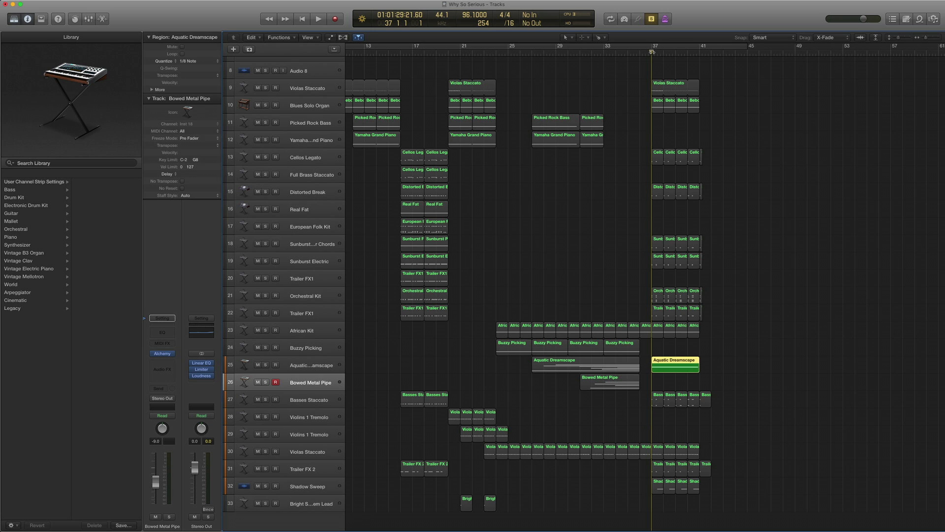
key(space)
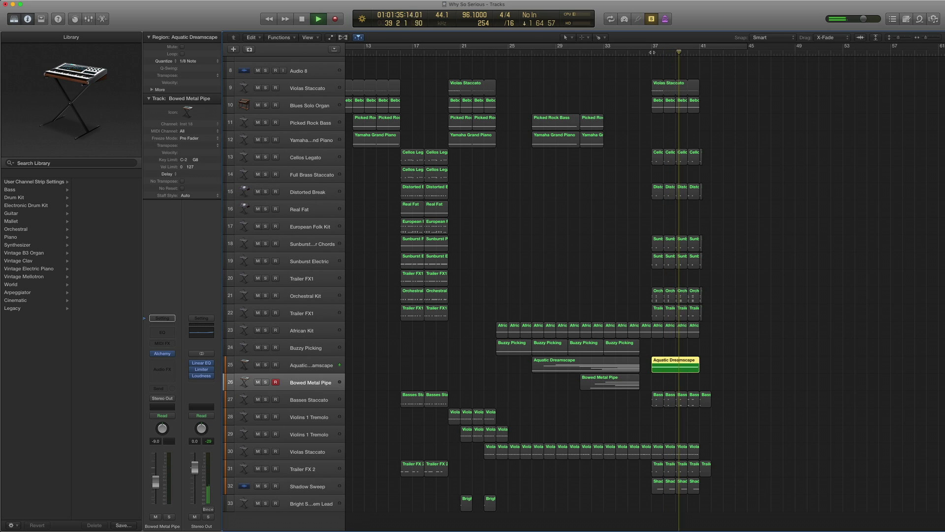
key(space)
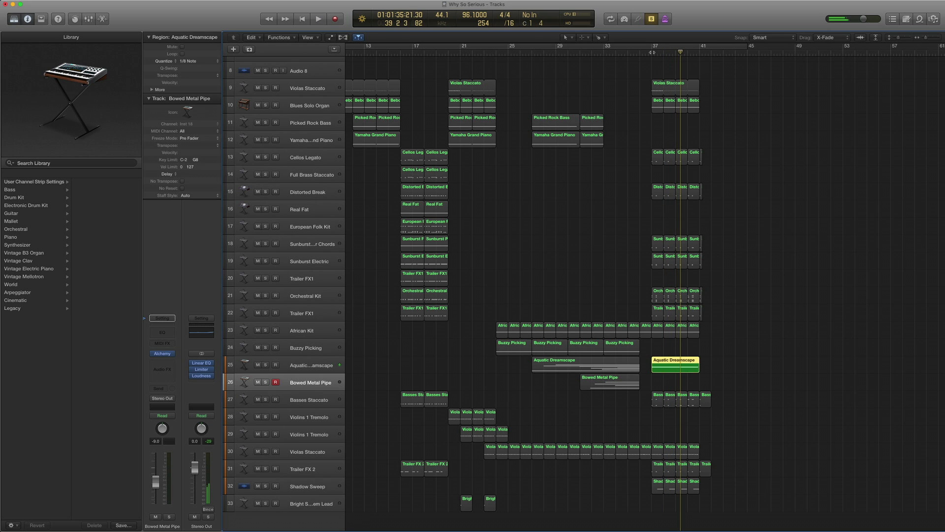
- Check that region's notes, then marquee-select the bar-37 regions on tracks 13–22
double_click(658, 362)
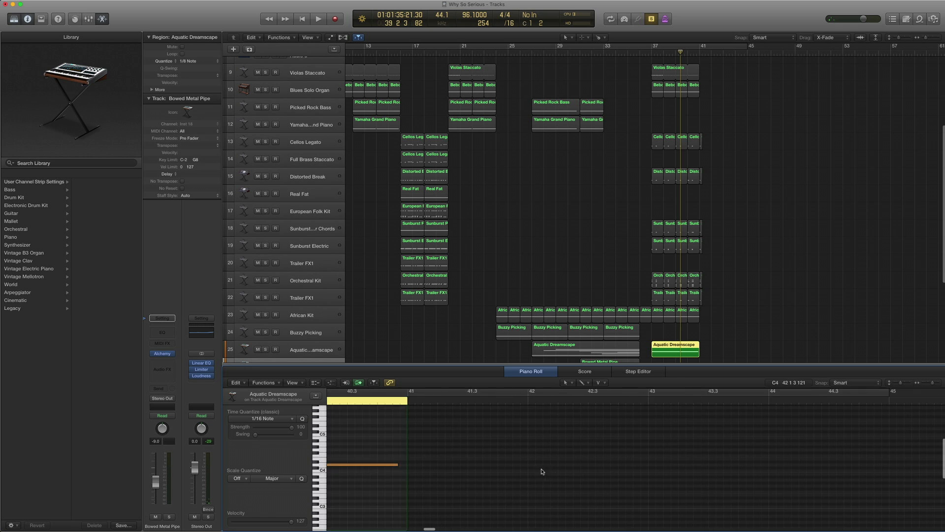
scroll(542, 472, left, 8)
key(e)
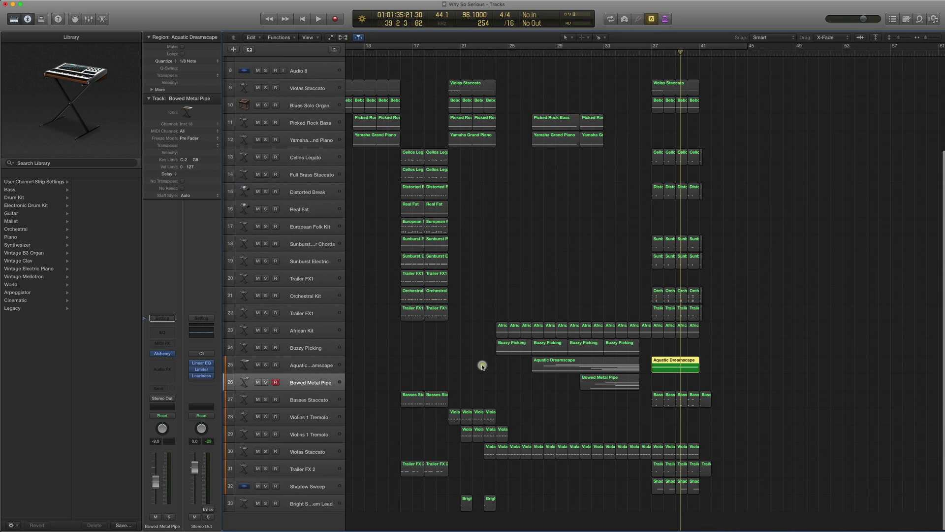
drag(736, 307, 648, 146)
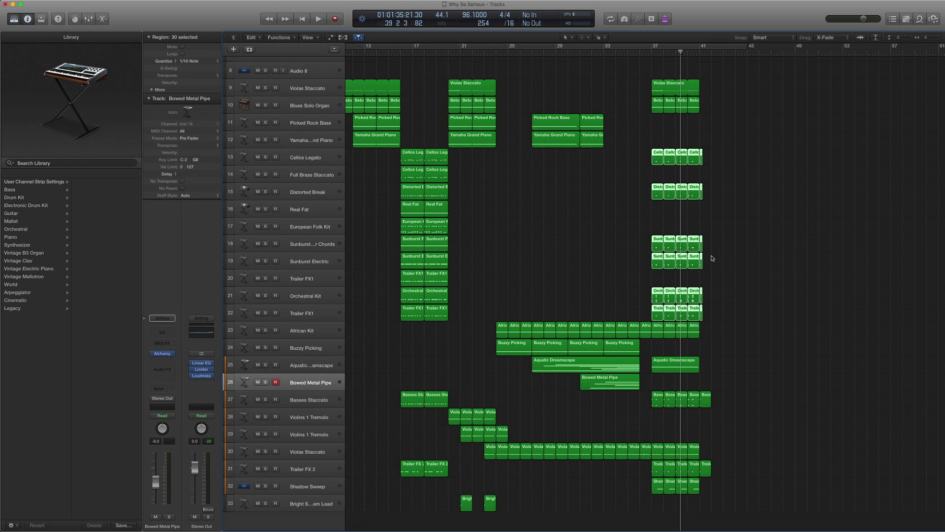
- Solo and play the bar-37 ending regions on tracks 13–22
drag(720, 313, 648, 160)
key(ctrl+s)
key(space)
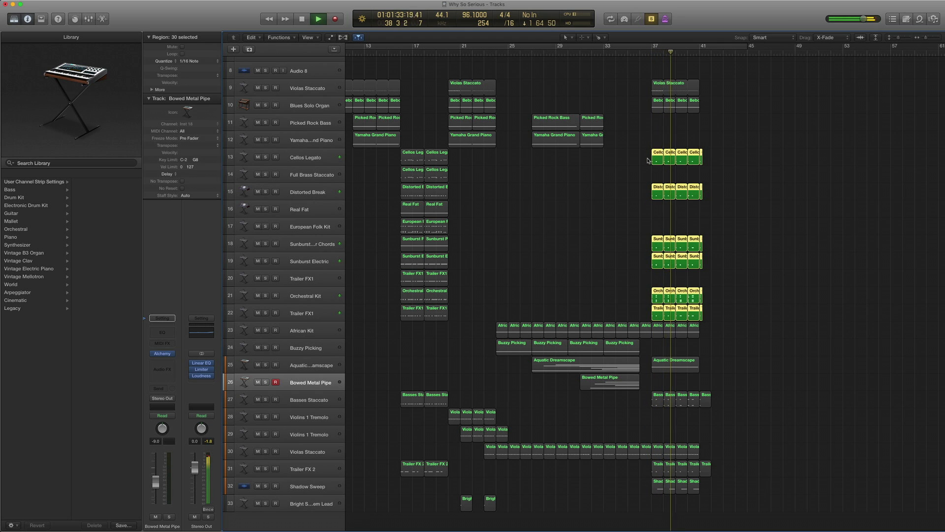
key(space)
key(ctrl+s)
- Audition the Violas Staccato and Bebop regions soloed, then the whole ending on tracks 9–22
drag(732, 113, 653, 79)
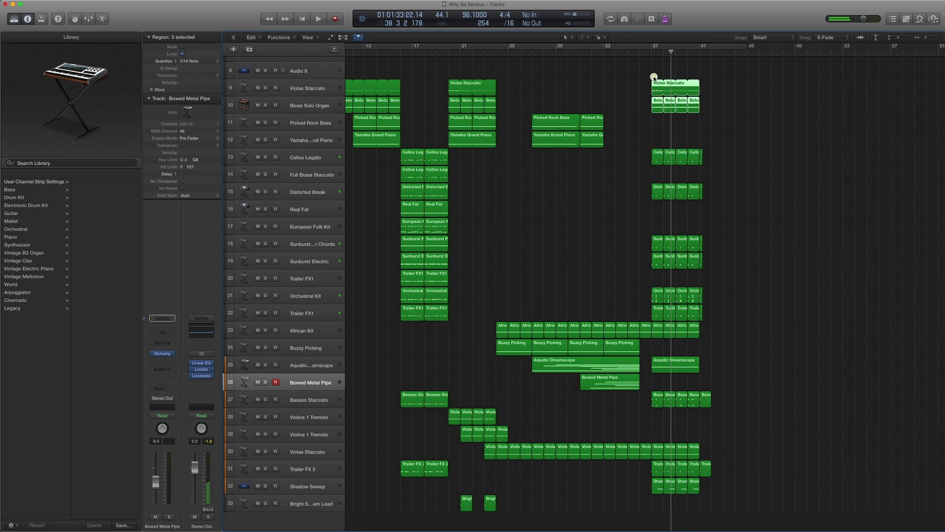
key(ctrl+s)
key(space)
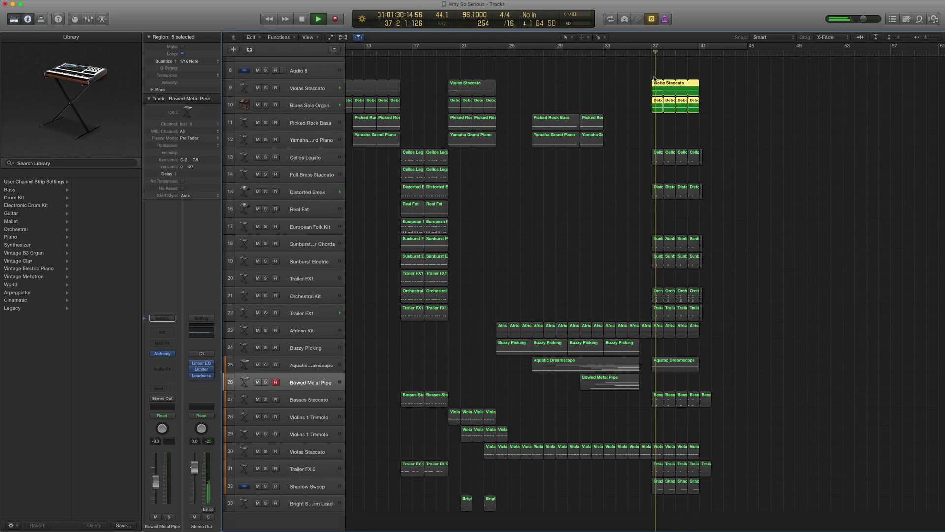
key(space)
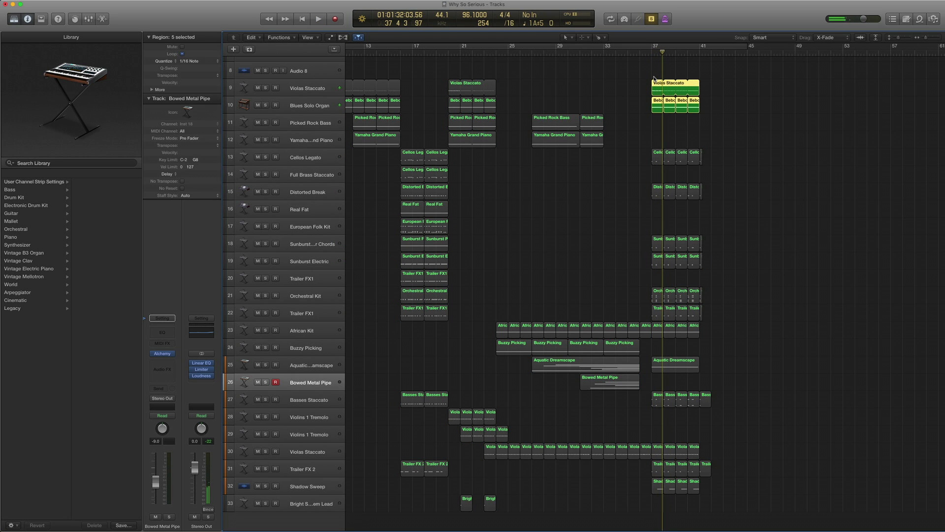
drag(727, 318, 636, 85)
key(space)
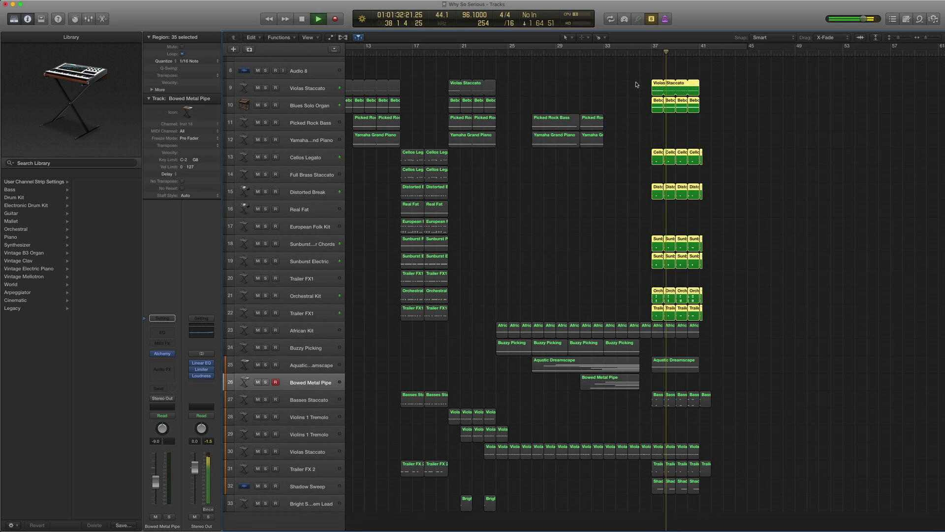
key(space)
key(ctrl+s)
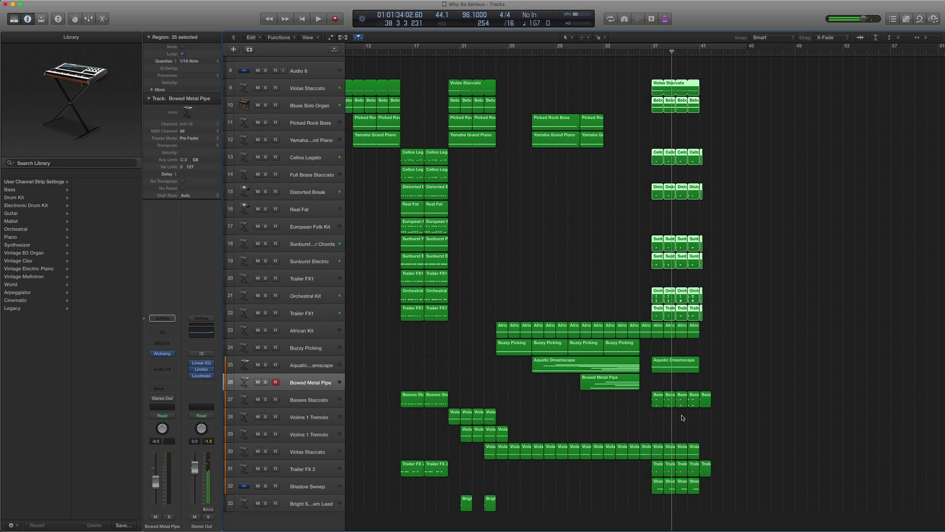
- Solo and play the five Basses Staccato regions from bar 37
drag(734, 413, 650, 396)
key(ctrl+s)
key(shift+space)
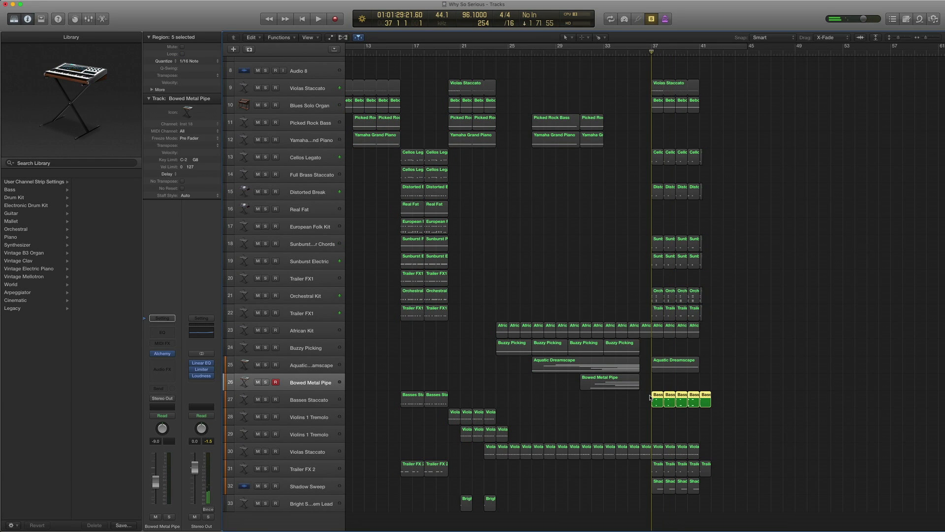
key(space)
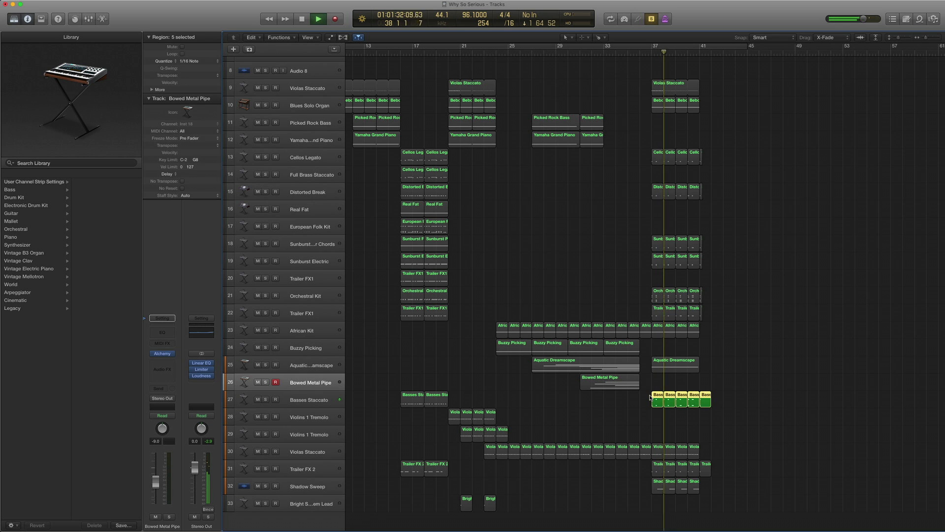
key(space)
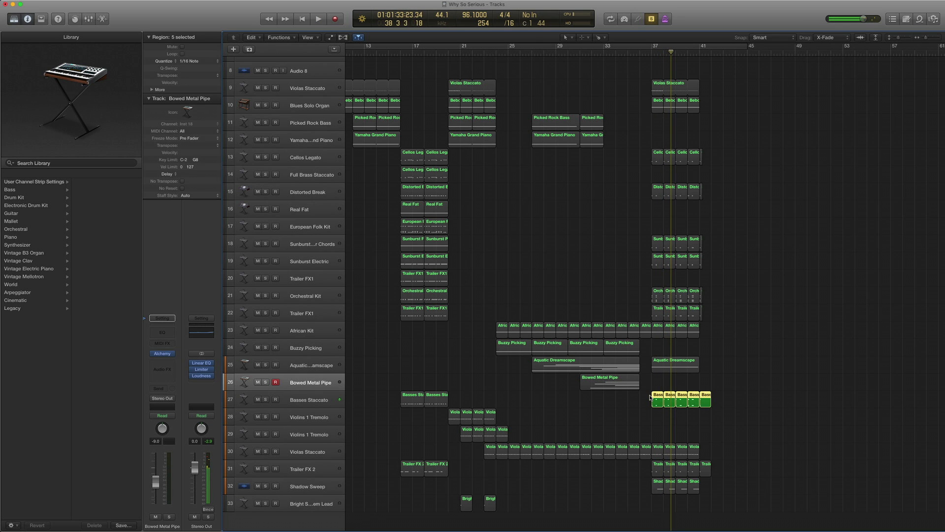
key(ctrl+s)
- Solo and play the four bar-37 African Kit regions, then reselect them
click(666, 364)
drag(713, 341, 658, 331)
key(comma)
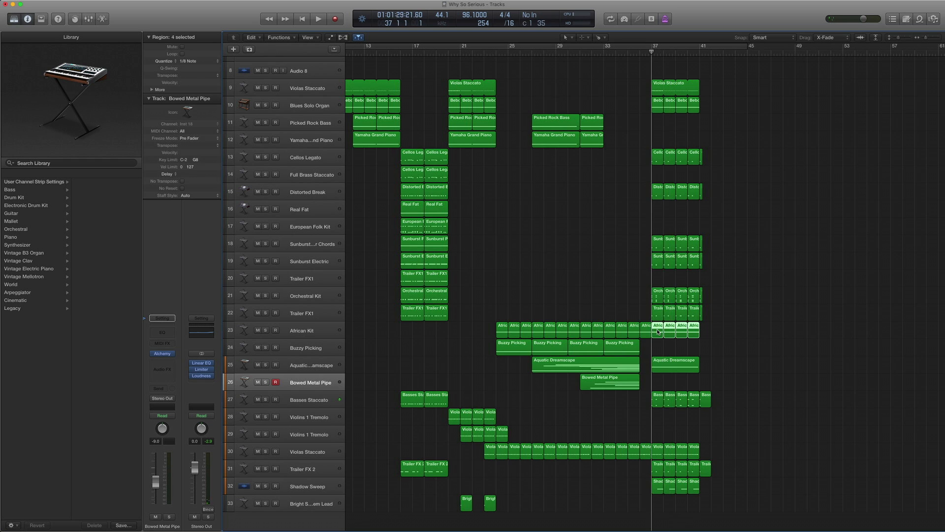
key(ctrl+s)
key(space)
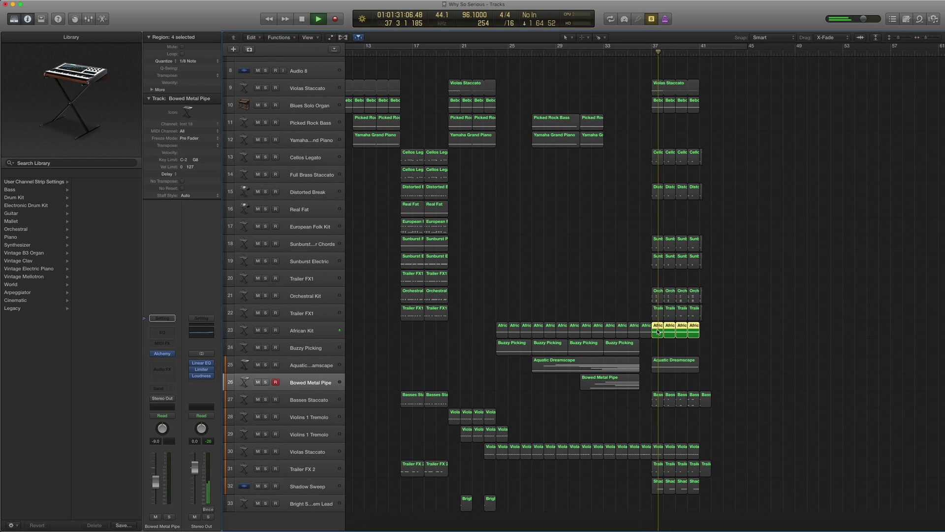
key(space)
key(ctrl+s)
drag(731, 331, 656, 330)
- Select the Violas Staccato track (Inst 22) with its regions and return the playhead to bar 31
drag(716, 131, 655, 75)
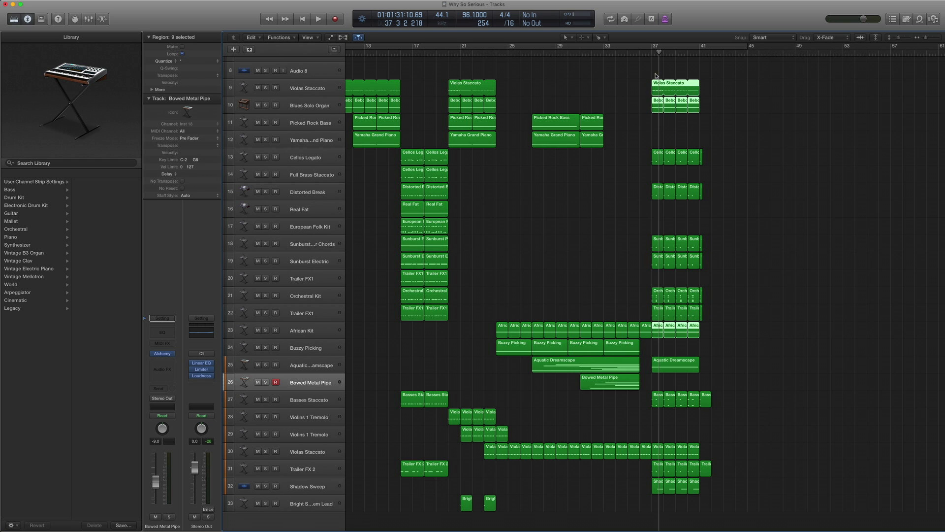
click(743, 432)
drag(730, 448, 661, 451)
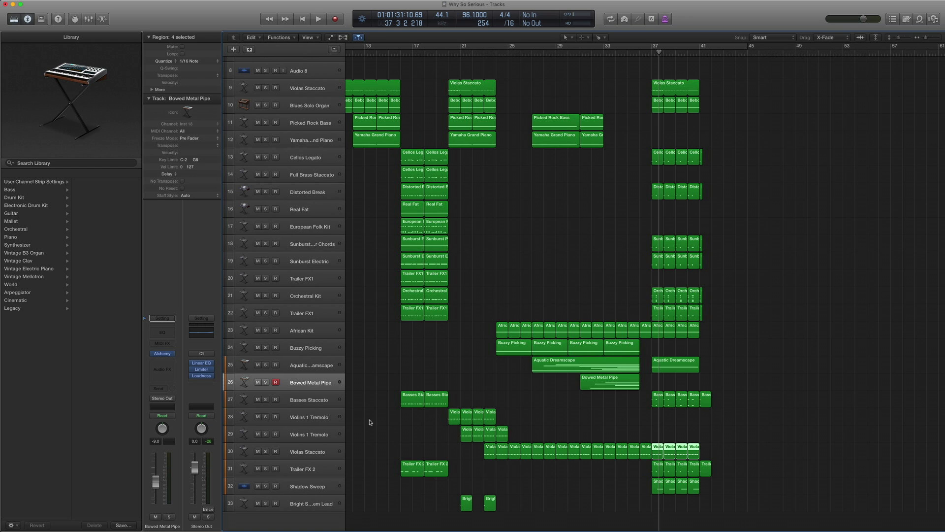
click(320, 448)
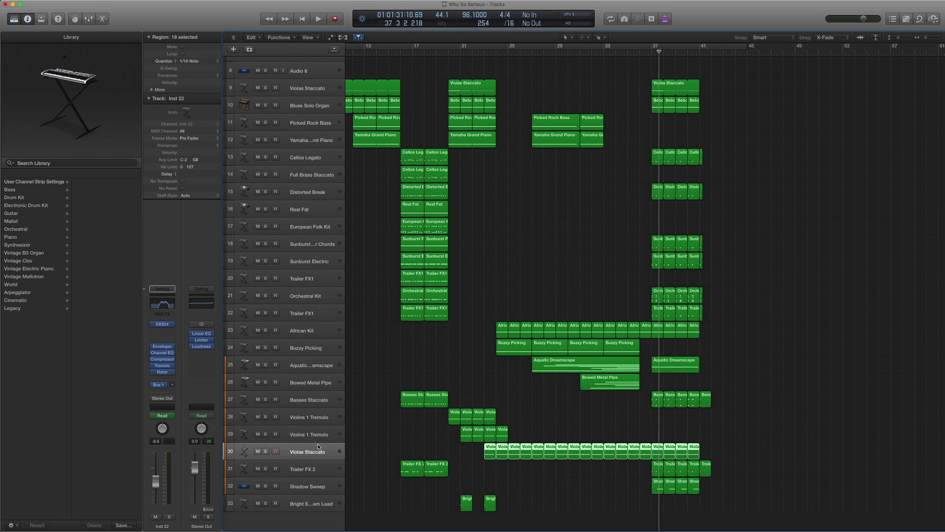
key(comma)
key(comma)
key(comma)
key(comma)
key(comma)
key(comma)
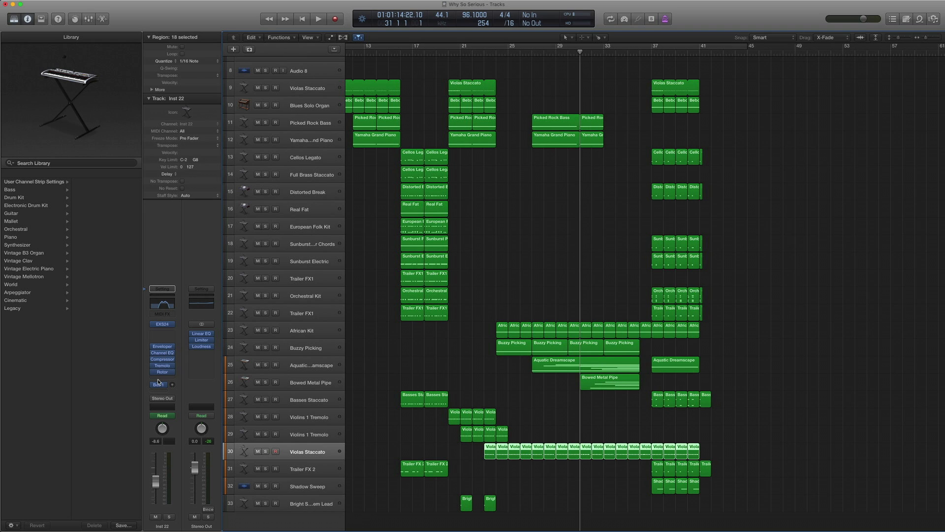
click(162, 352)
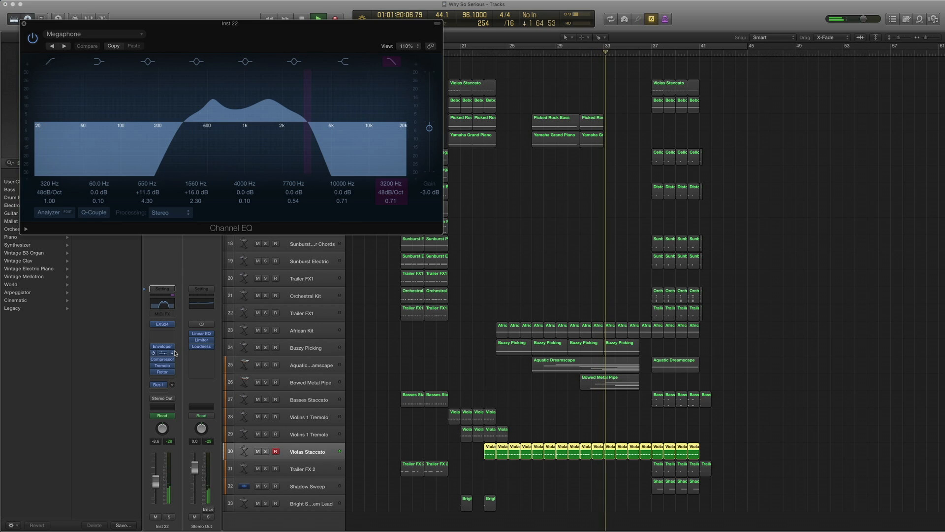
key(space)
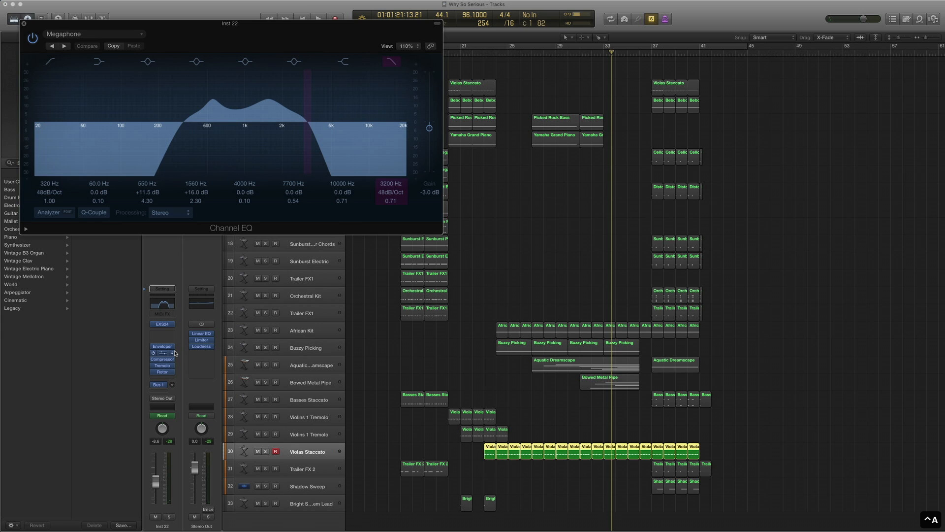
key(super+8)
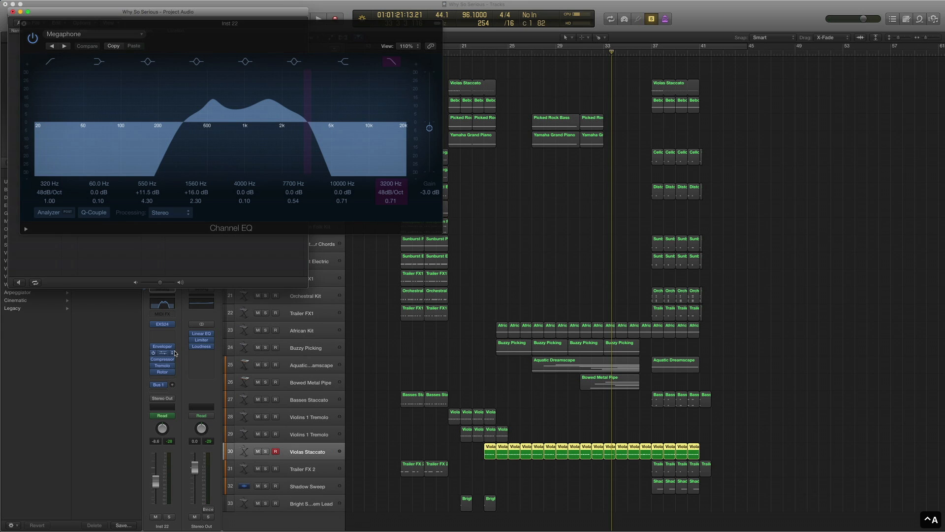
click(24, 24)
click(14, 11)
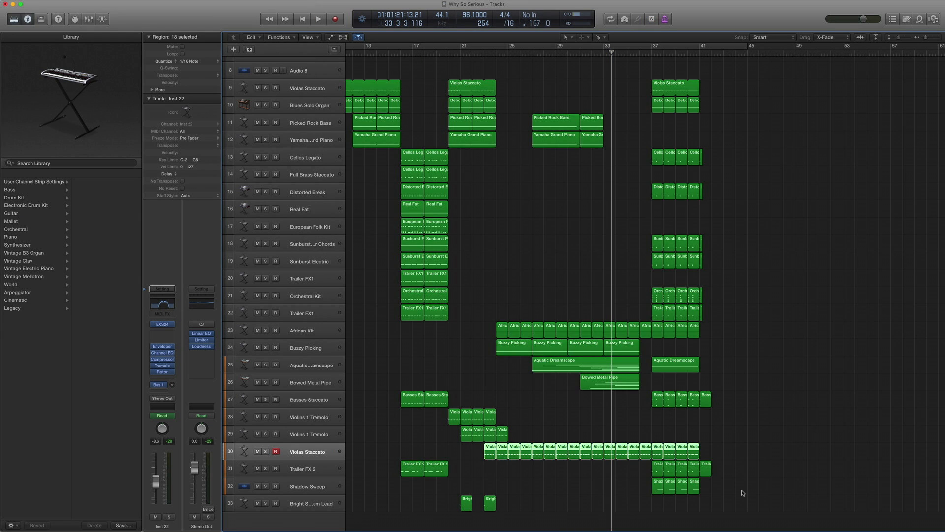
- Select the Shadow Sweep track and look through its ES2 synth's preset list
drag(742, 489, 646, 486)
click(306, 486)
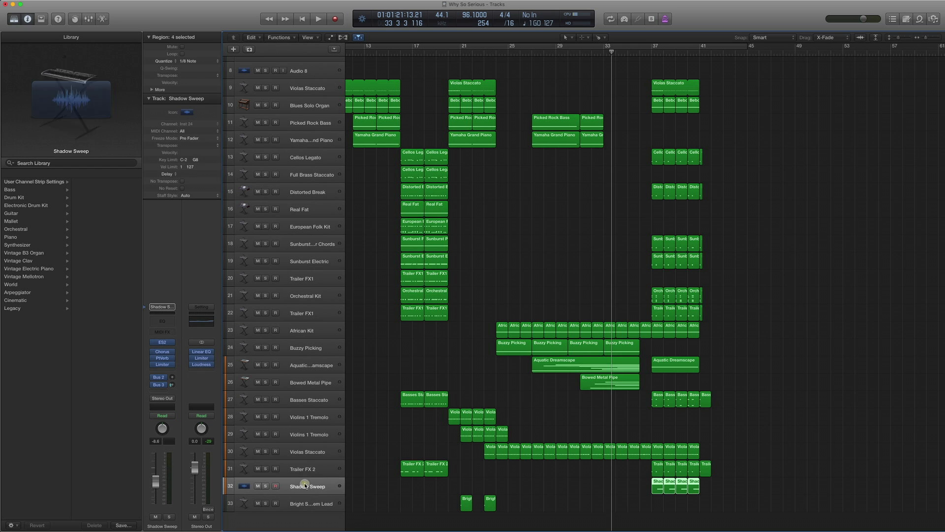
click(163, 342)
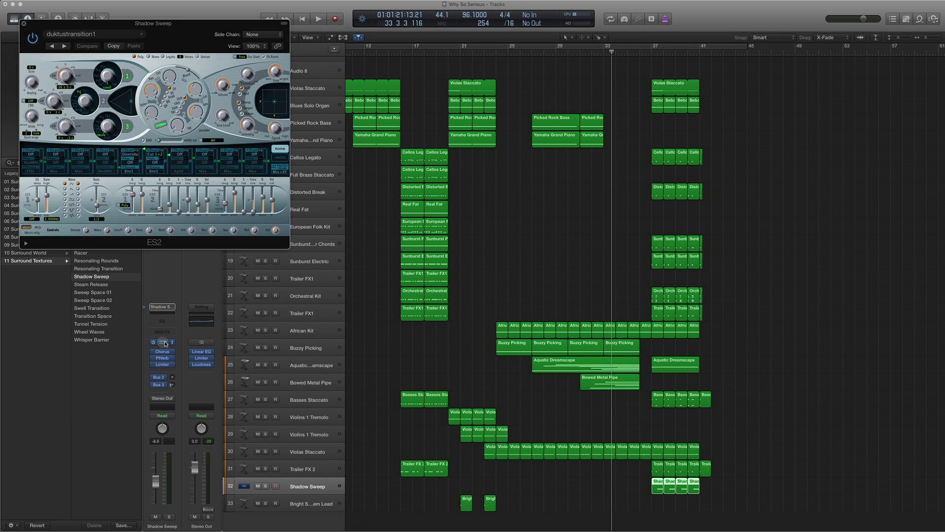
click(93, 33)
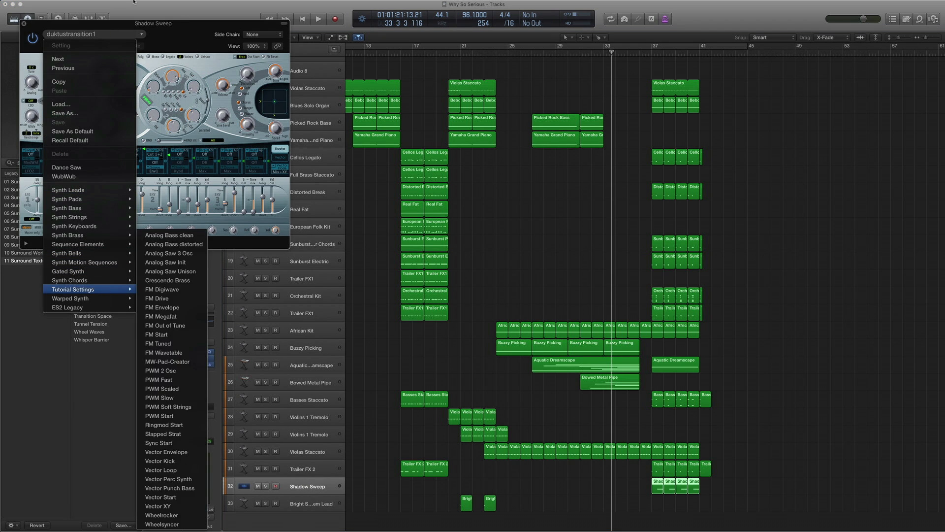
click(24, 25)
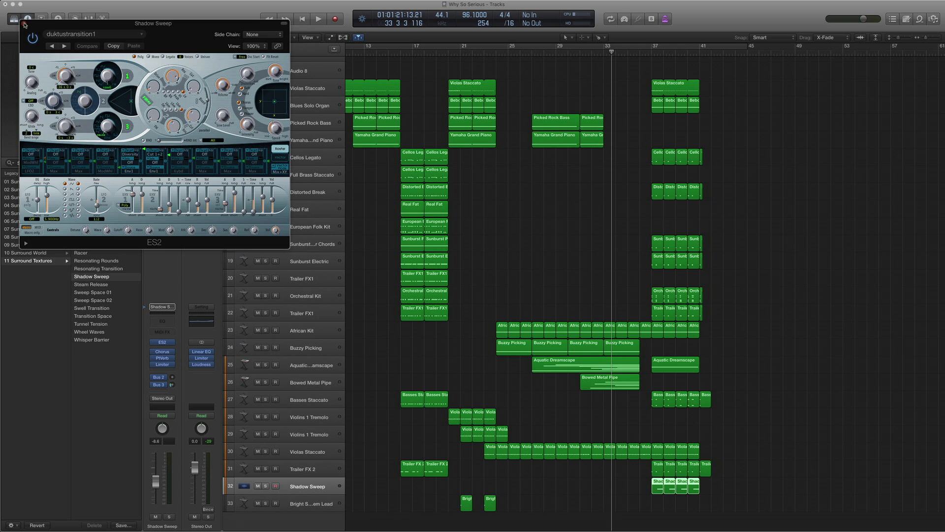
click(24, 25)
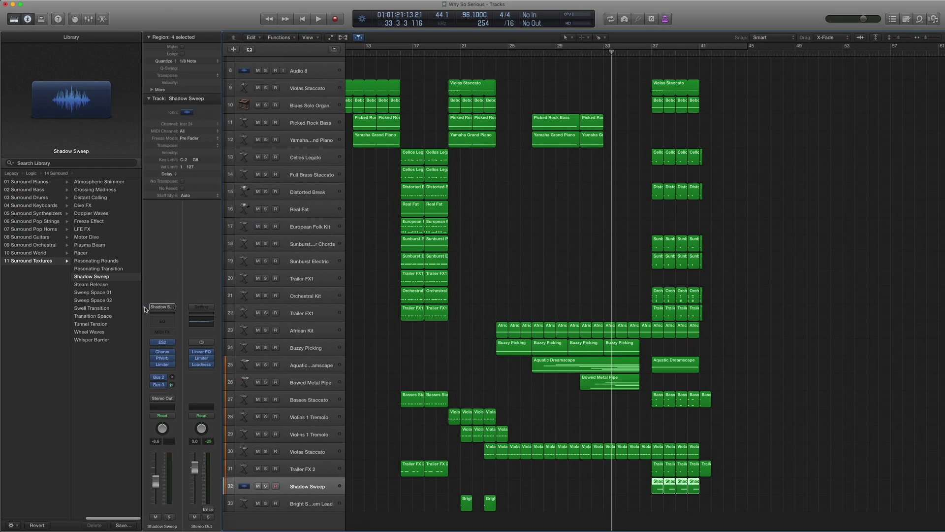
scroll(73, 276, left, 5)
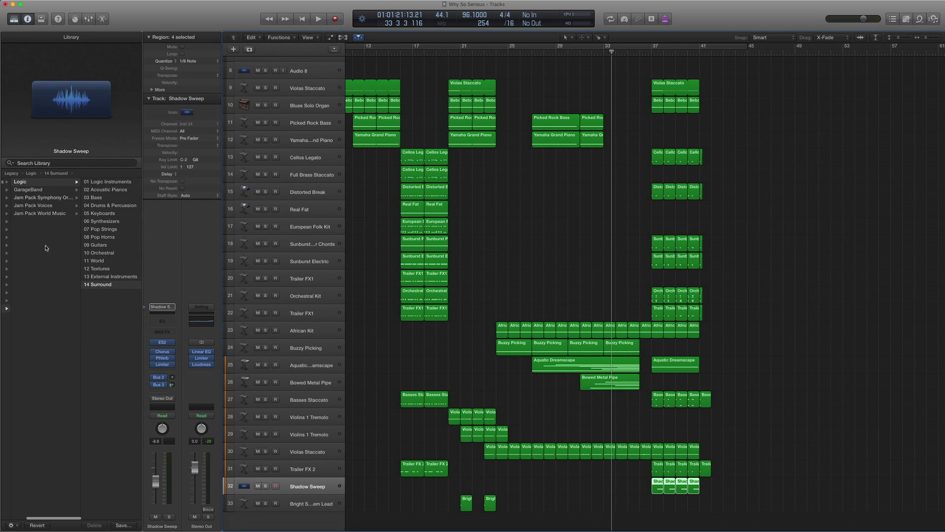
scroll(74, 275, right, 5)
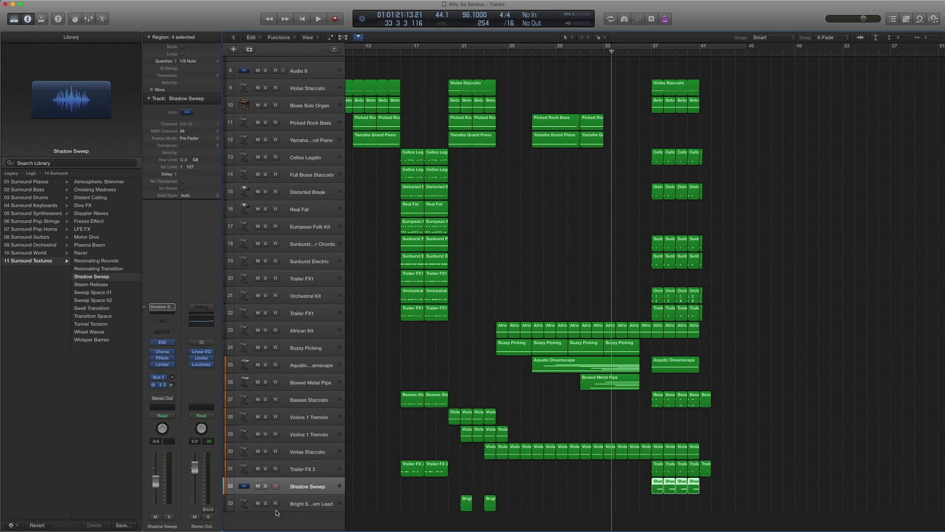
- Play the four Shadow Sweep regions soloed from bar 37, then turn solo off
drag(788, 500, 645, 483)
key(period)
key(period)
key(period)
key(period)
key(ctrl+s)
key(space)
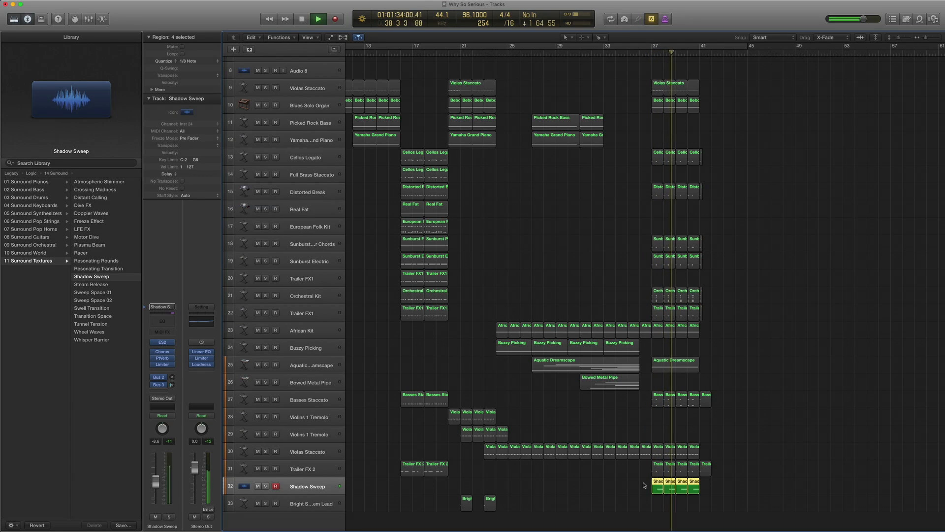
key(space)
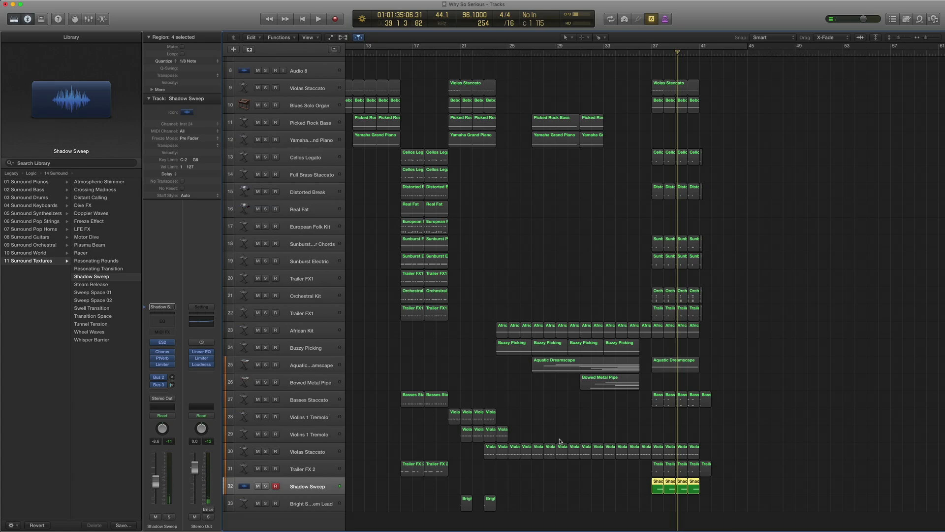
key(comma)
key(comma)
key(comma)
key(period)
key(ctrl+s)
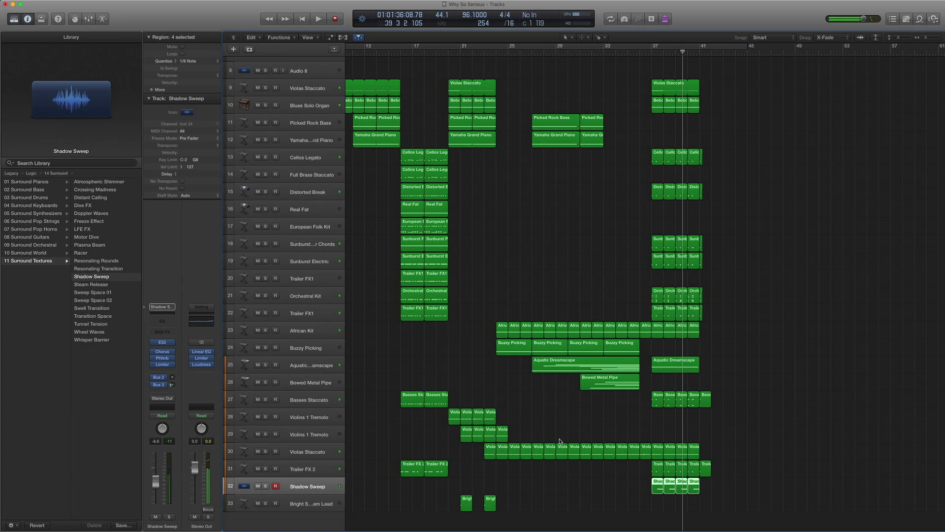
scroll(541, 278, left, 5)
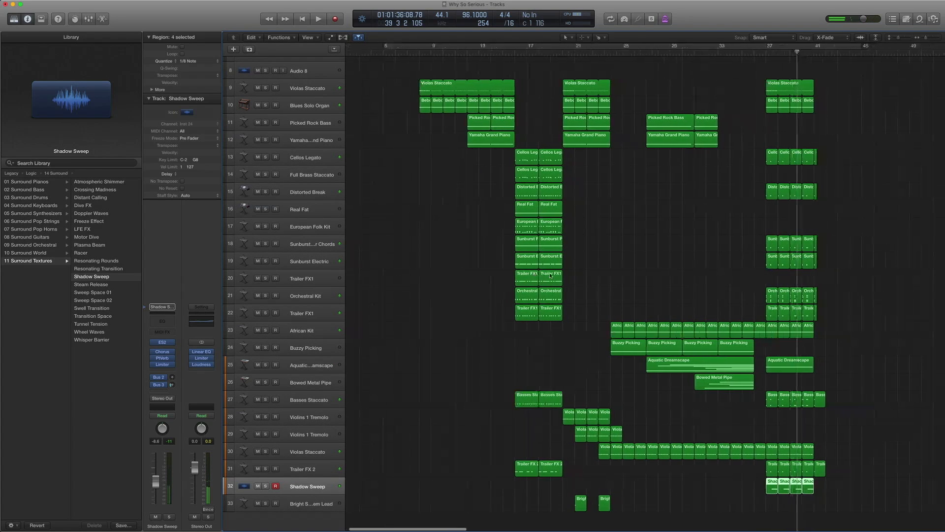
scroll(551, 275, right, 2)
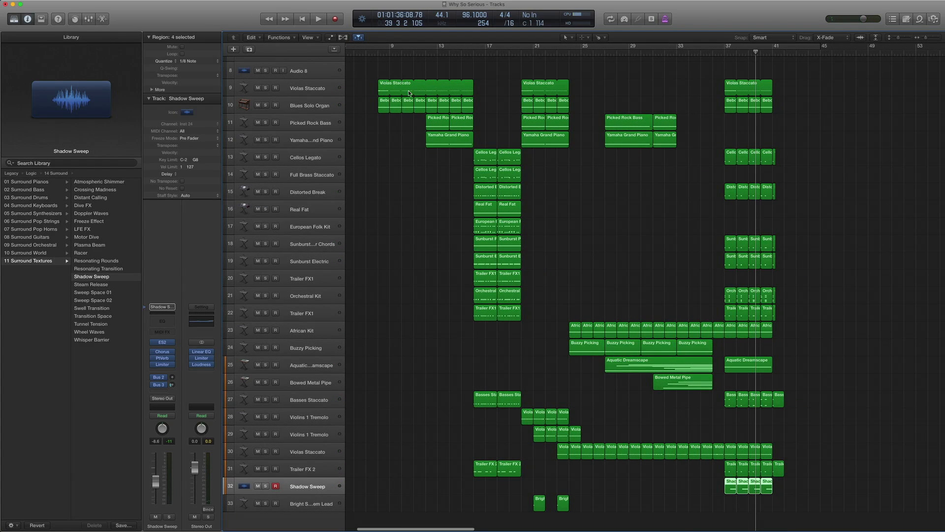
key(ctrl+a)
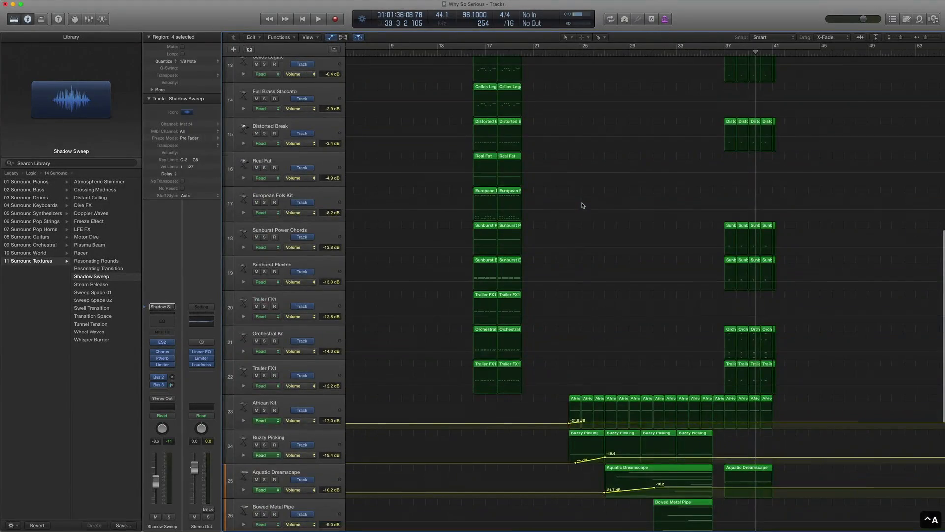
scroll(582, 209, up, 3)
scroll(578, 192, down, 7)
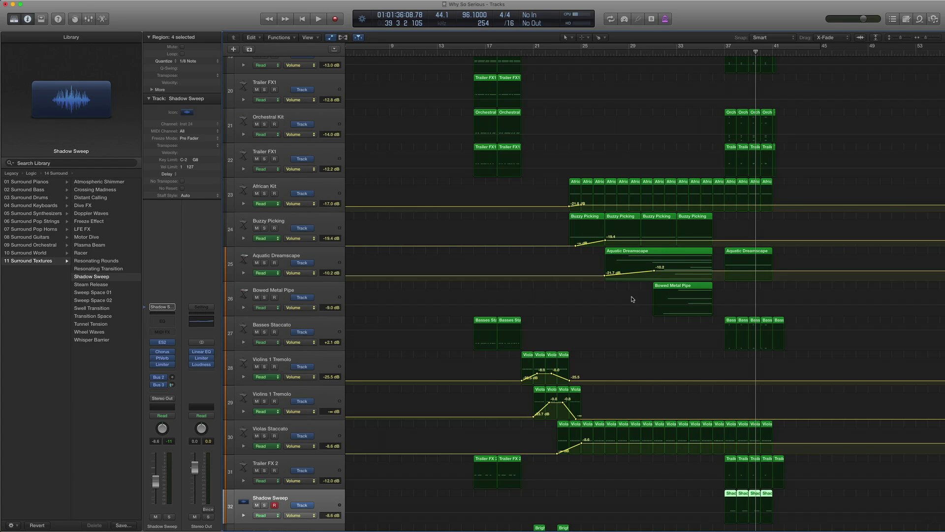
key(a)
scroll(626, 255, up, 1)
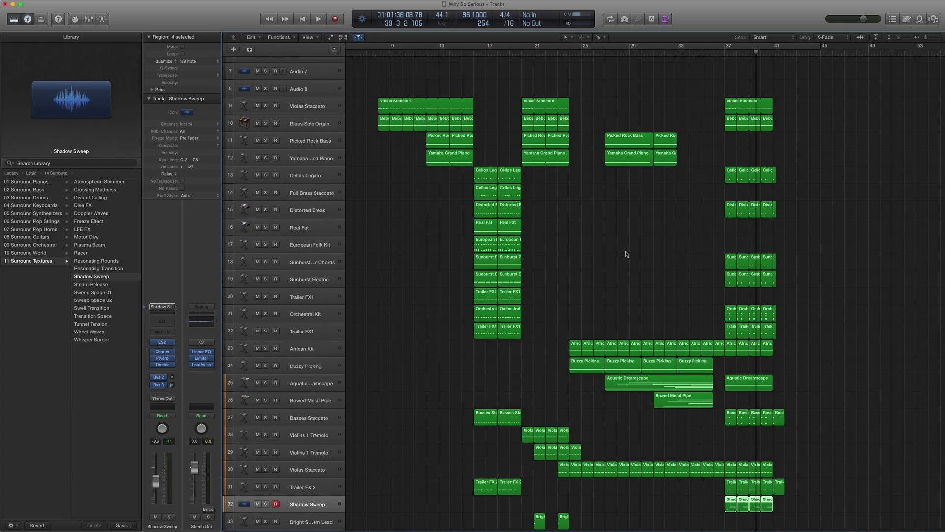
scroll(627, 253, down, 1)
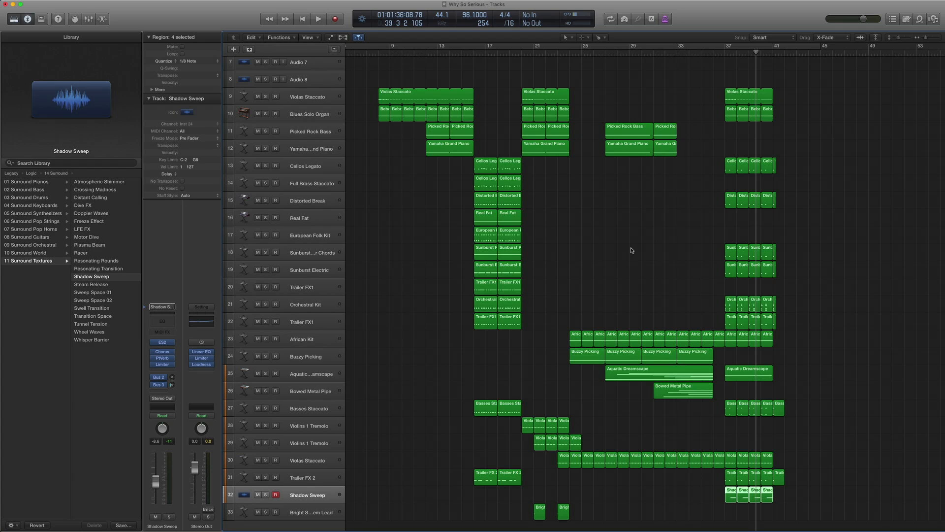
scroll(631, 249, down, 1)
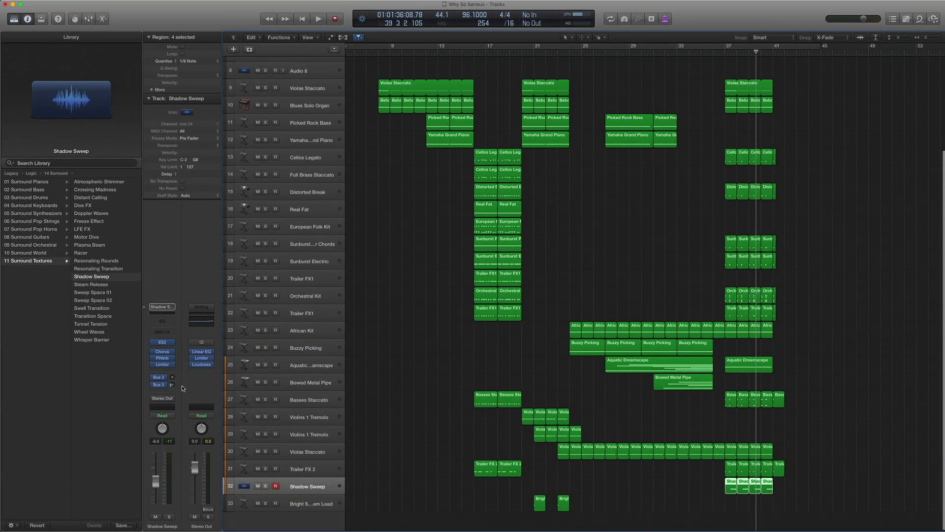
- A/B the Stereo Out Linear Phase EQ from bar 25 by bypassing and re-enabling it during playback
click(203, 351)
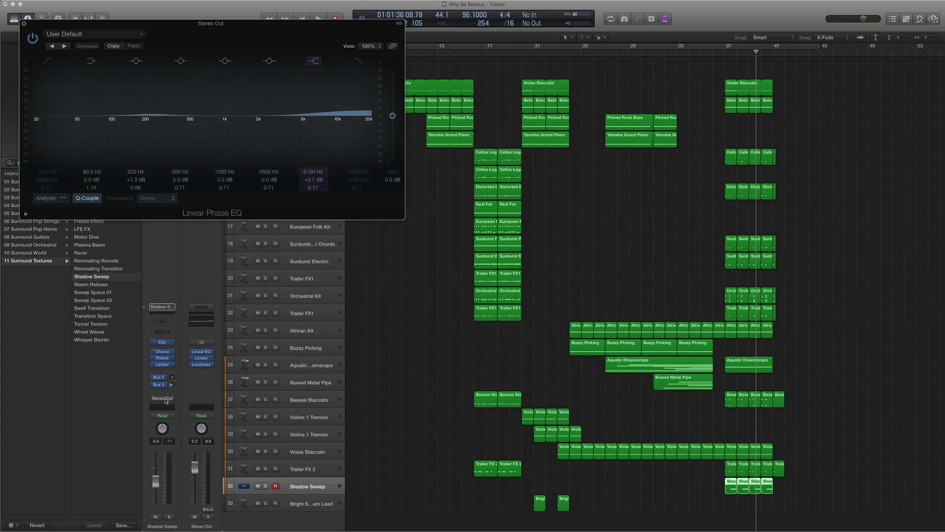
scroll(709, 60, down, 1)
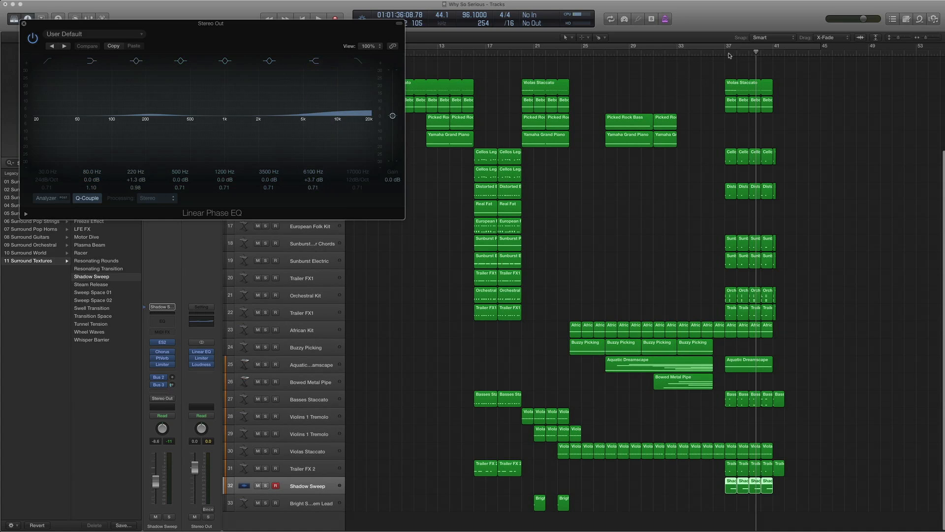
click(611, 57)
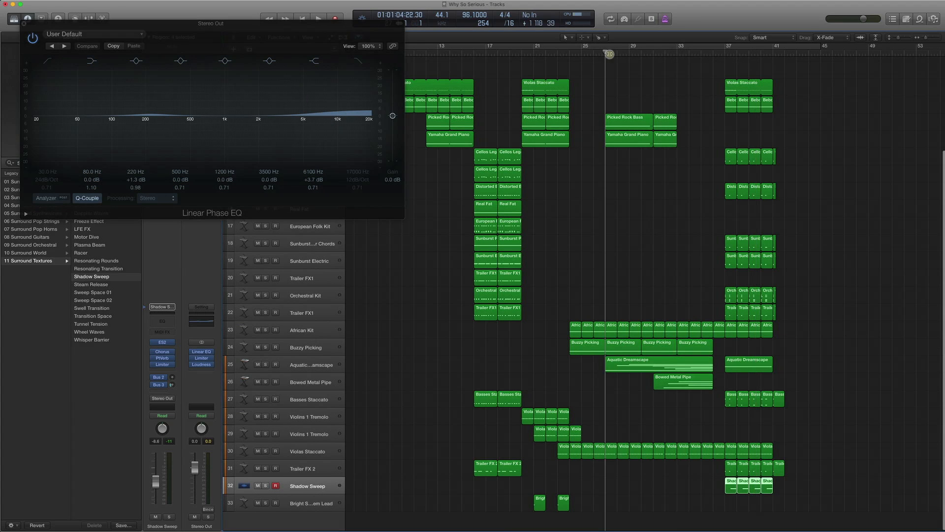
click(192, 353)
key(super+Down)
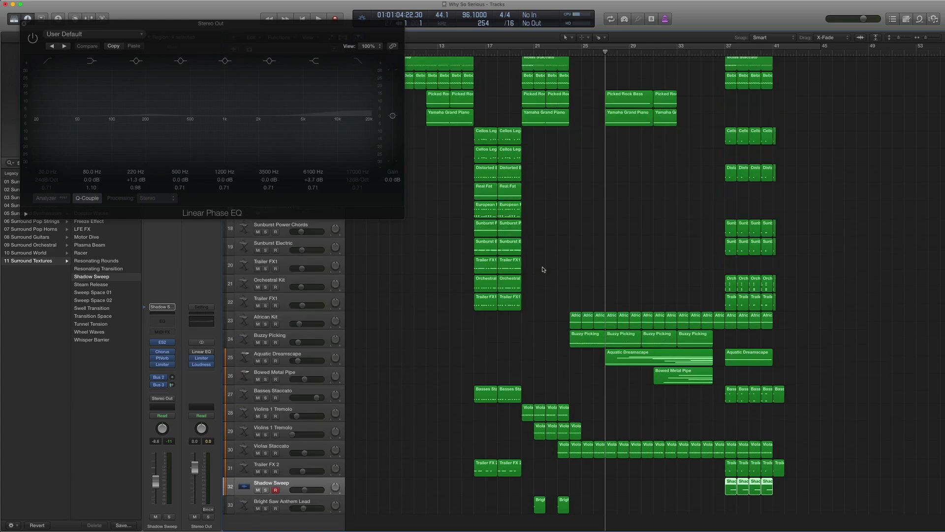
key(space)
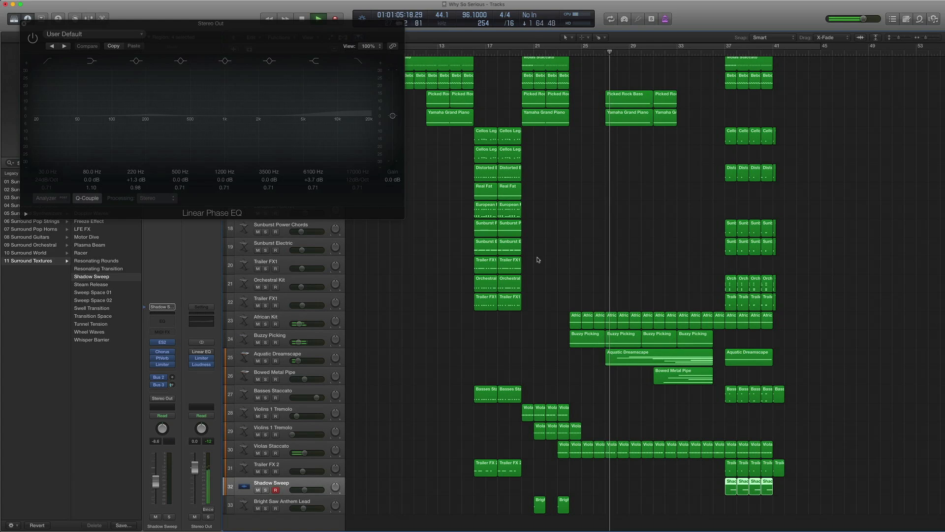
click(193, 352)
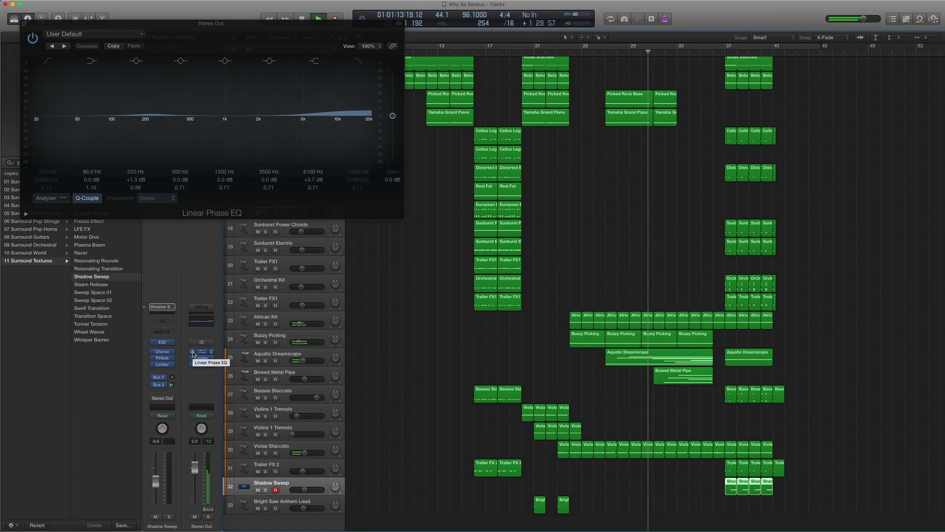
key(space)
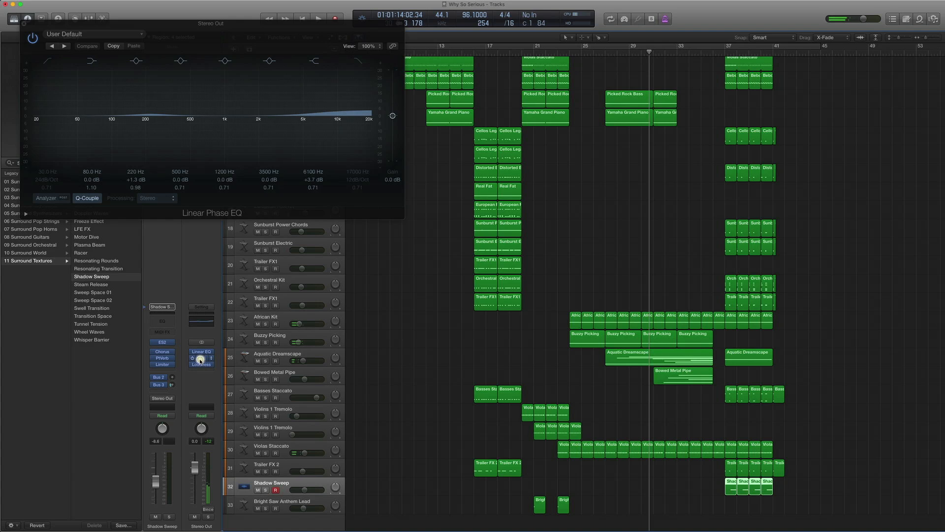
click(200, 359)
- Arrange the Limiter and Loudness Meter windows, read -14.9 LUFS integrated, then close all plug-in windows
drag(130, 35, 216, 73)
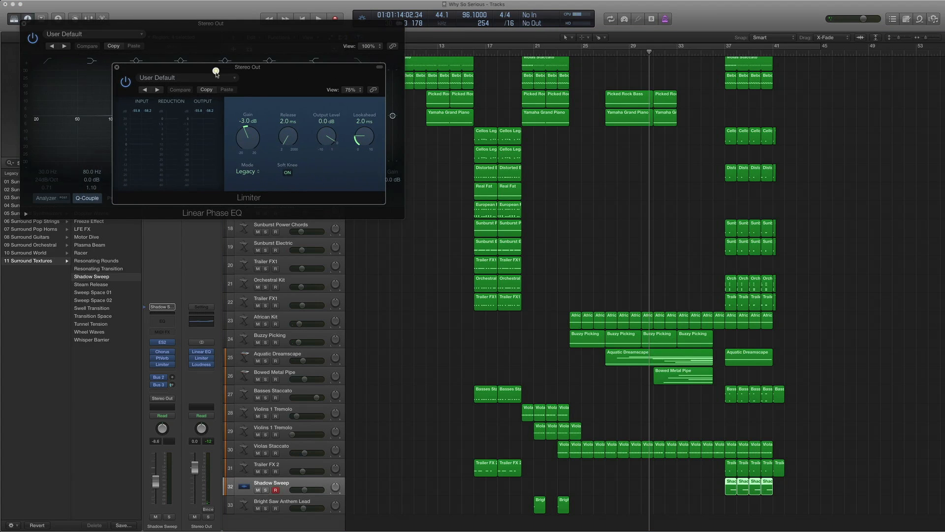
click(200, 365)
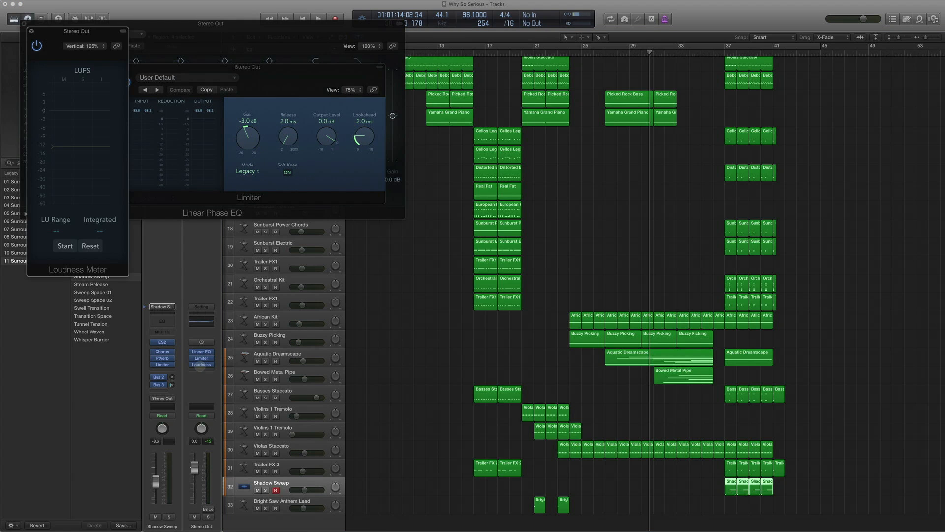
drag(62, 43, 871, 89)
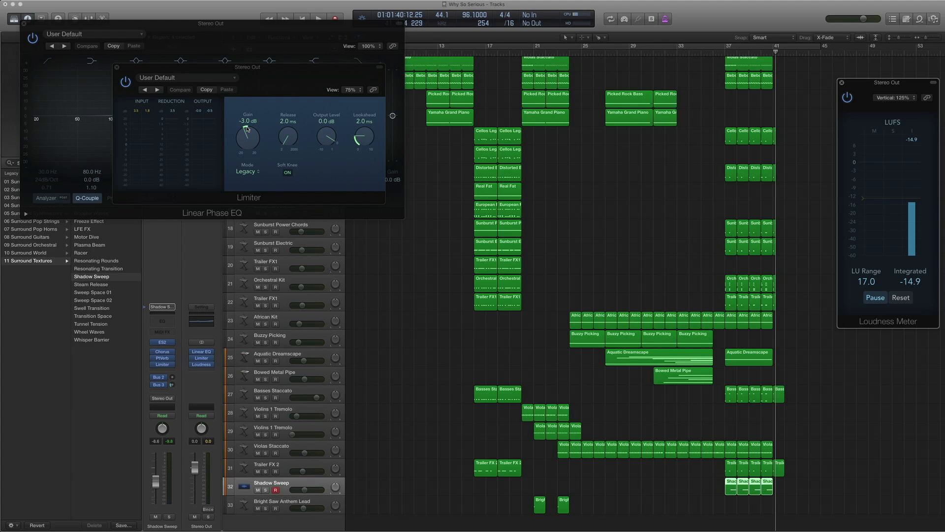
click(117, 68)
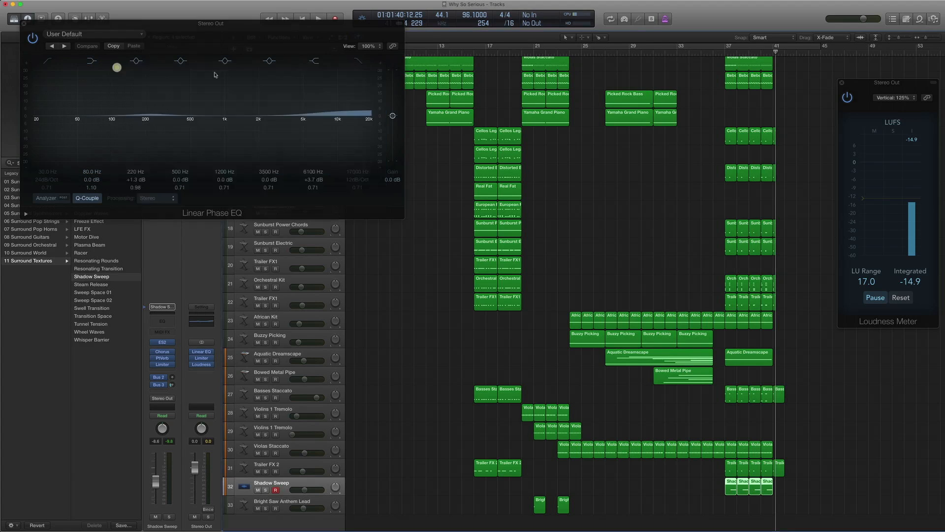
click(842, 84)
click(23, 24)
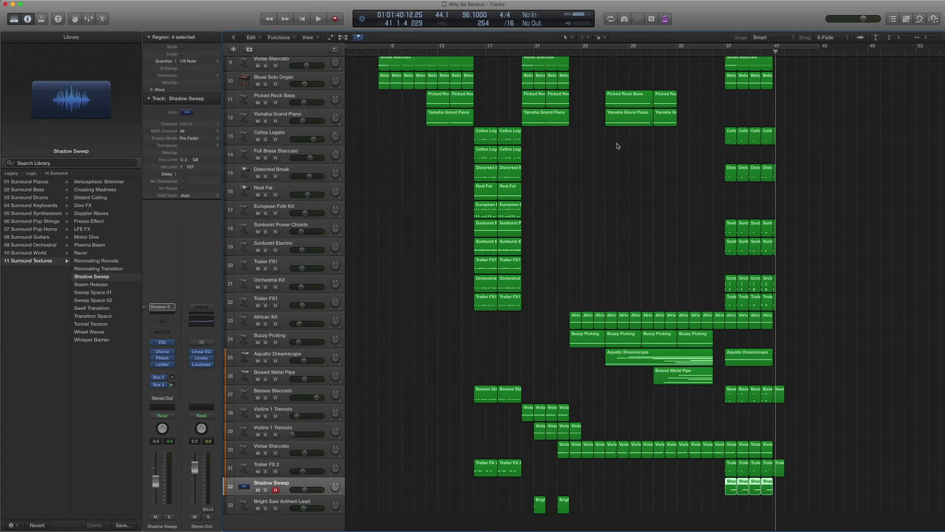